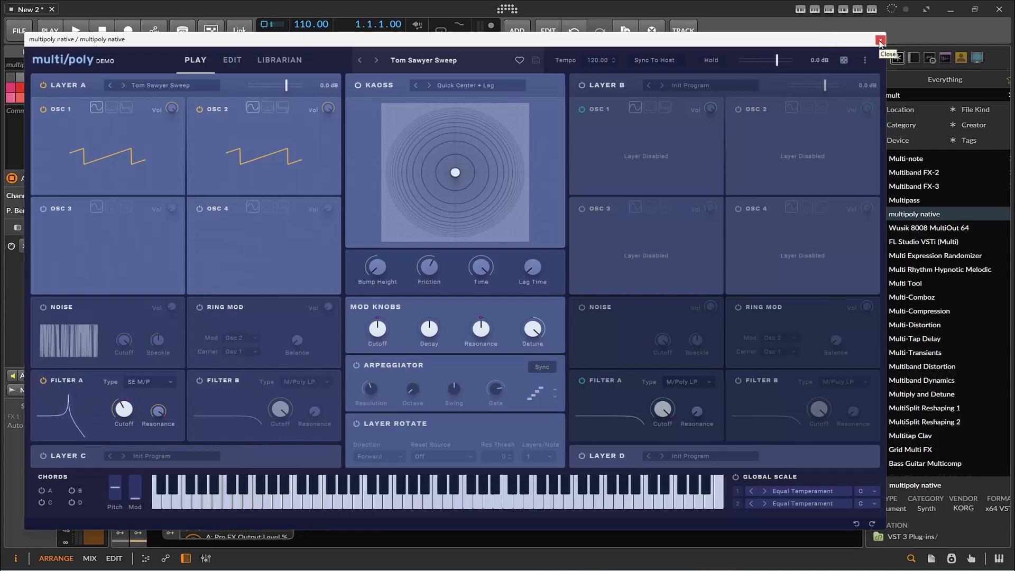
# Reopen the multipoly native plug-in window, decline the update for now, try out the keyboard and close the window again
pyautogui.click(880, 39)
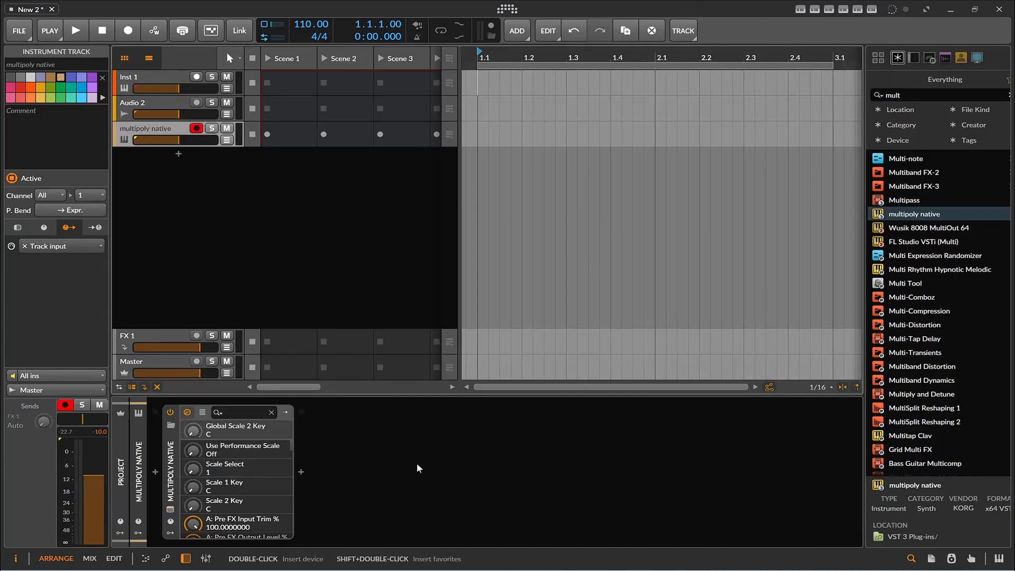
pyautogui.click(168, 509)
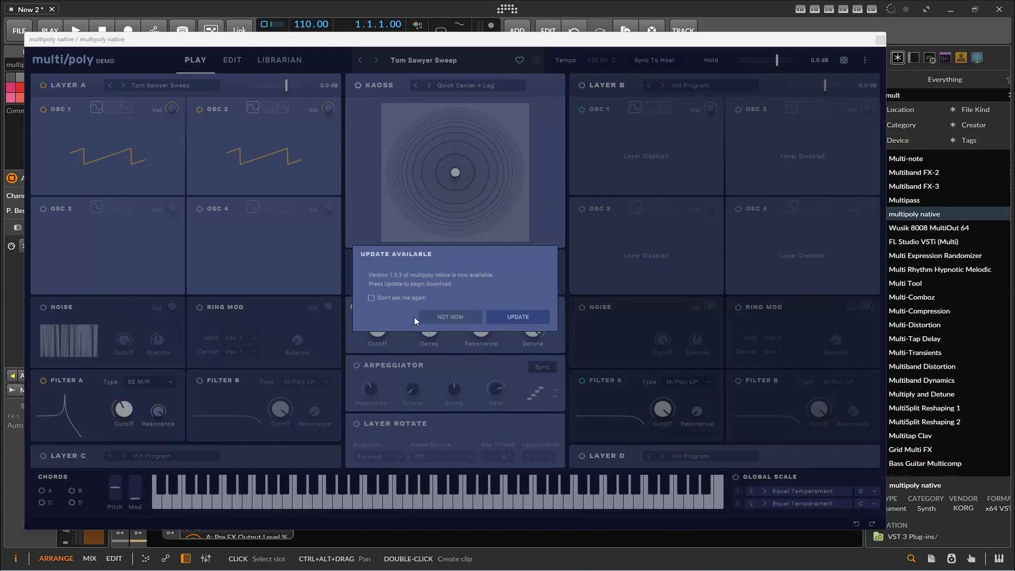
pyautogui.click(445, 319)
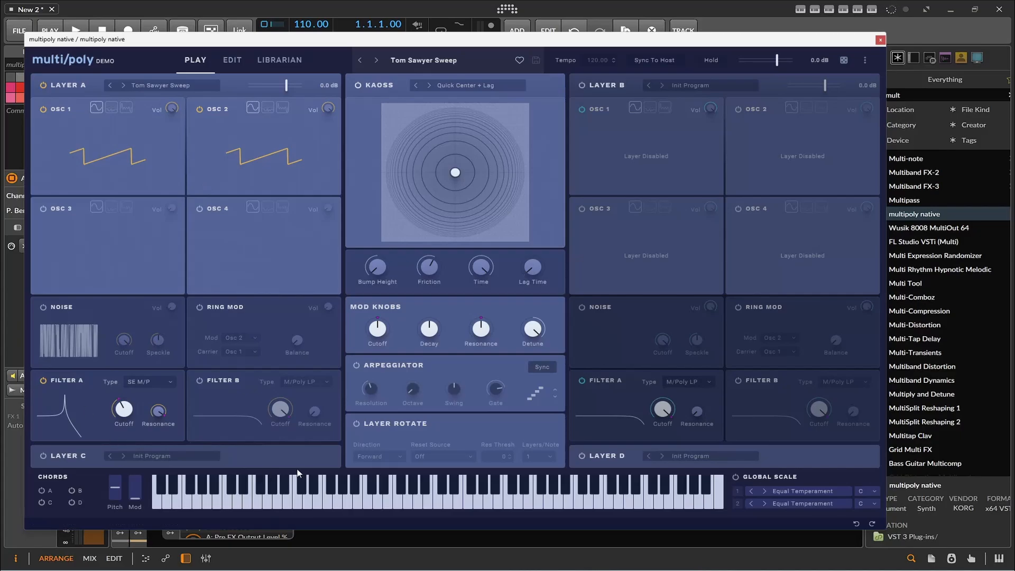
pyautogui.click(578, 479)
pyautogui.click(881, 40)
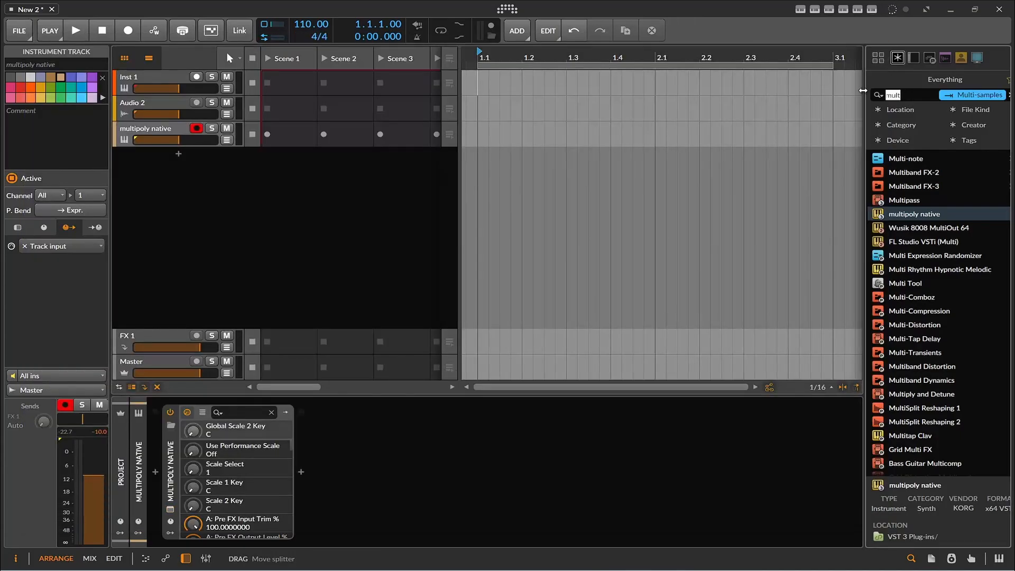
# Search the browser for "inst" and add an Instrument Layer as a new track below multipoly native
pyautogui.press('BackSpace')
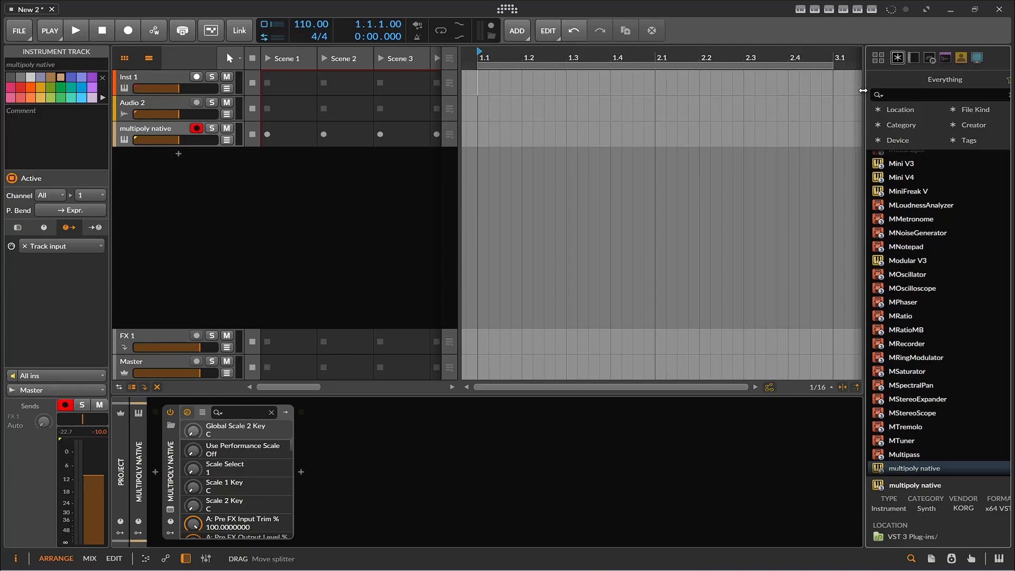
pyautogui.write('in')
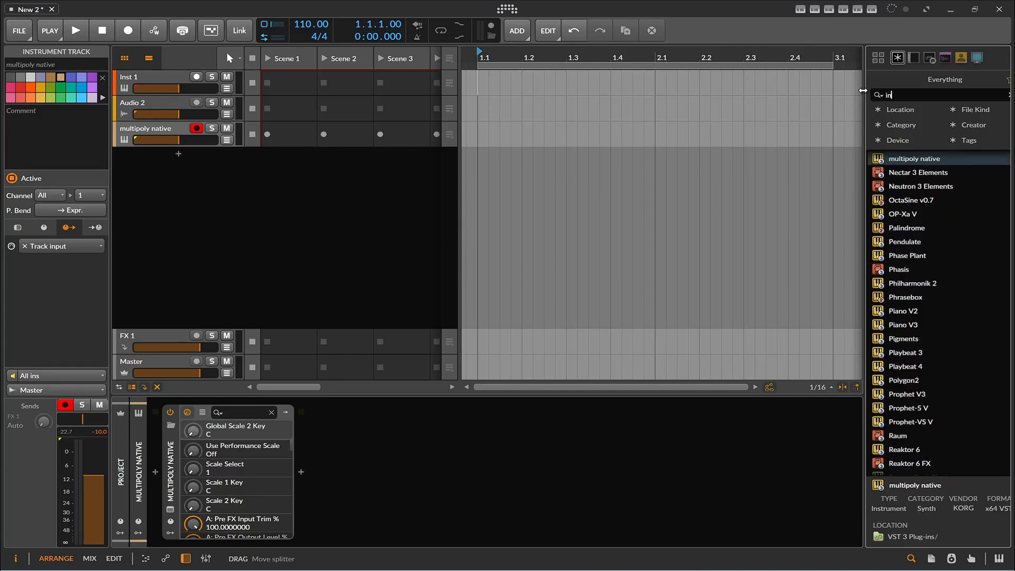
pyautogui.write('st')
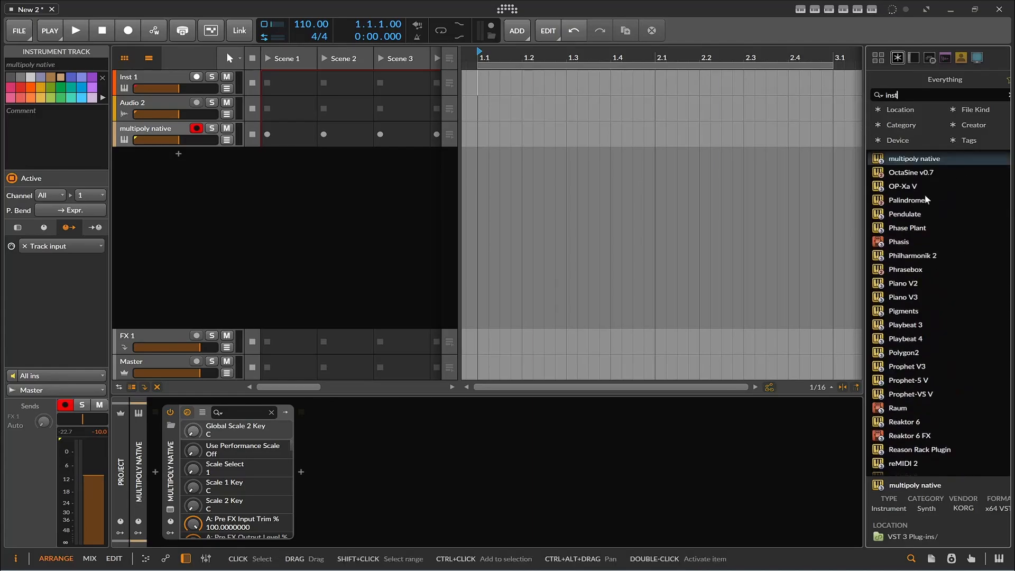
pyautogui.scroll(18, 926, 199)
pyautogui.scroll(20, 935, 195)
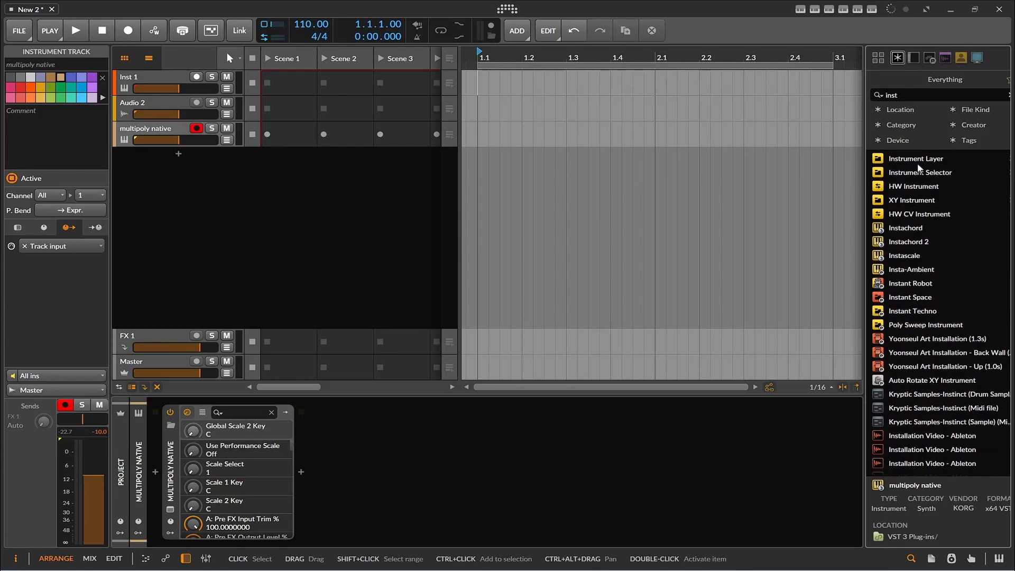
pyautogui.moveTo(922, 154); pyautogui.dragTo(206, 217)
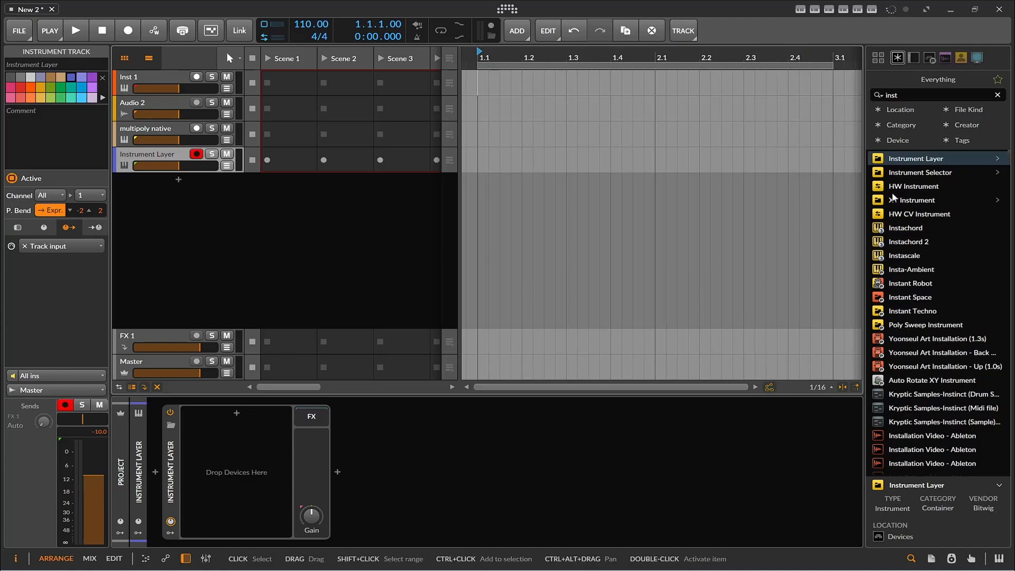
# Search the browser for "pol" and add two Polysynth devices as separate layers in the Instrument Layer
pyautogui.click(846, 95)
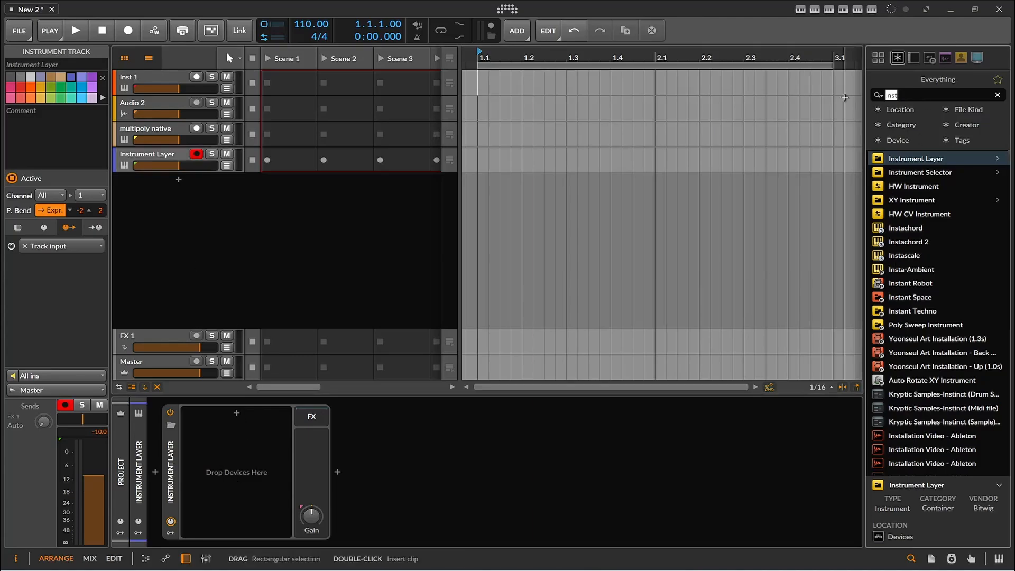
pyautogui.write('pol')
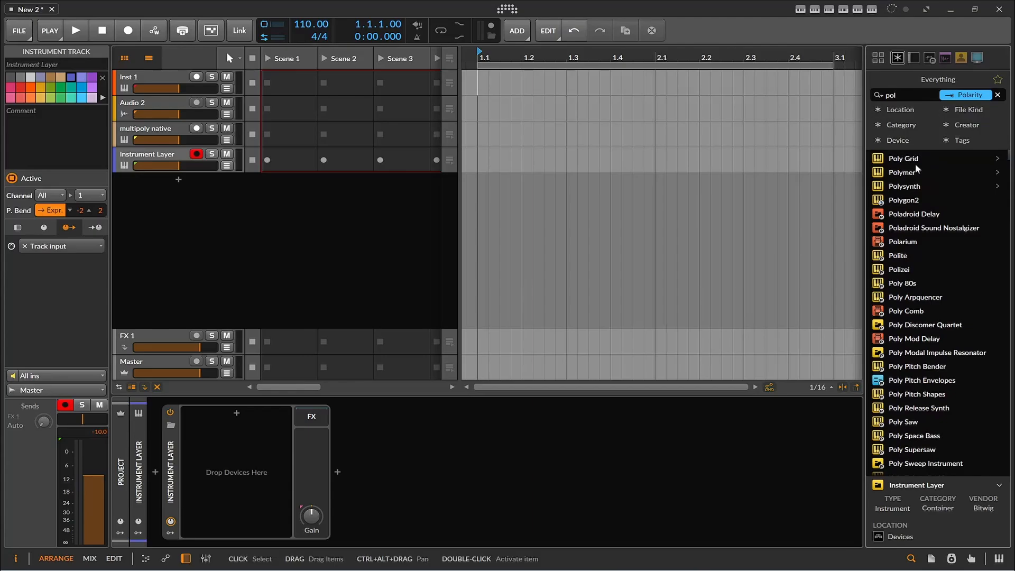
pyautogui.moveTo(903, 176); pyautogui.dragTo(276, 374)
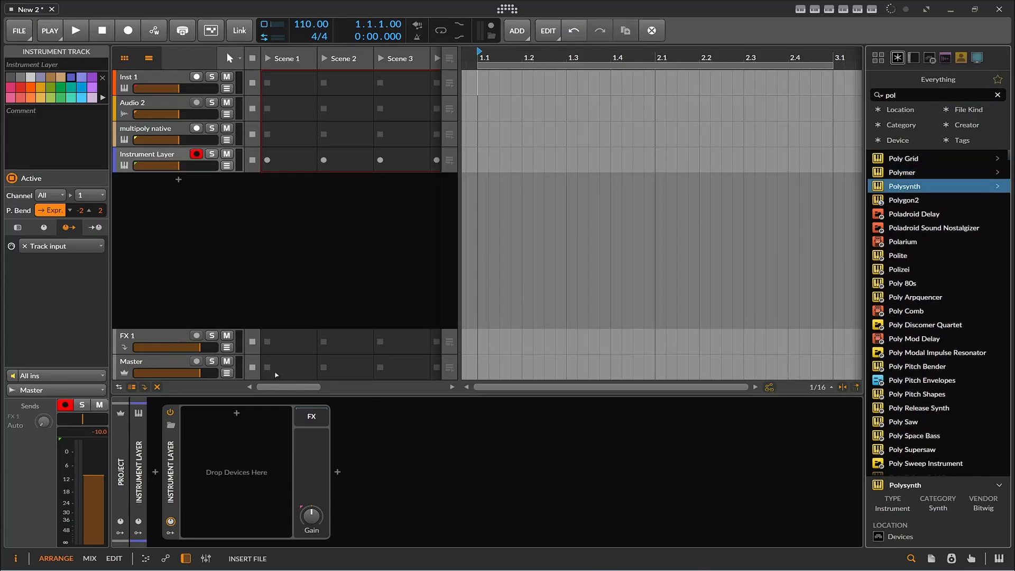
pyautogui.click(231, 426)
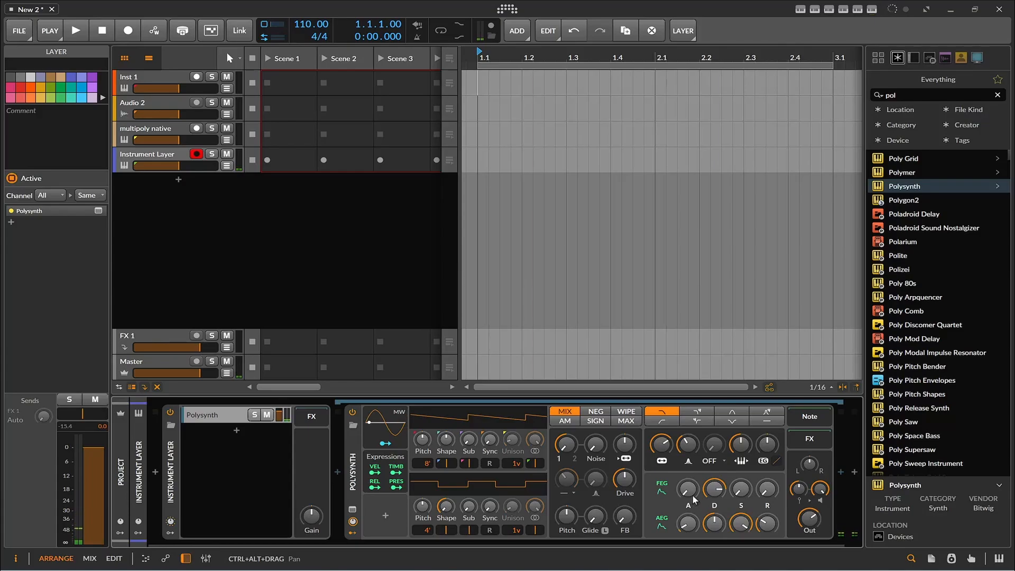
pyautogui.moveTo(912, 187); pyautogui.dragTo(231, 439)
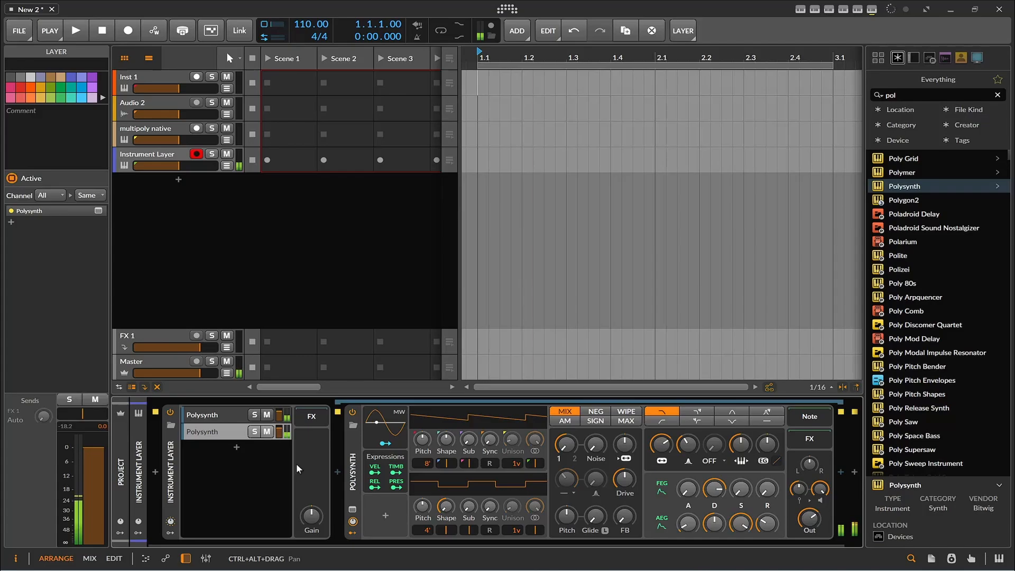
# Open the Instrument Layer's FX chain, search the browser for "fil" and insert Filter+ there in place of the plain Filter
pyautogui.click(310, 417)
pyautogui.moveTo(906, 97); pyautogui.dragTo(855, 97)
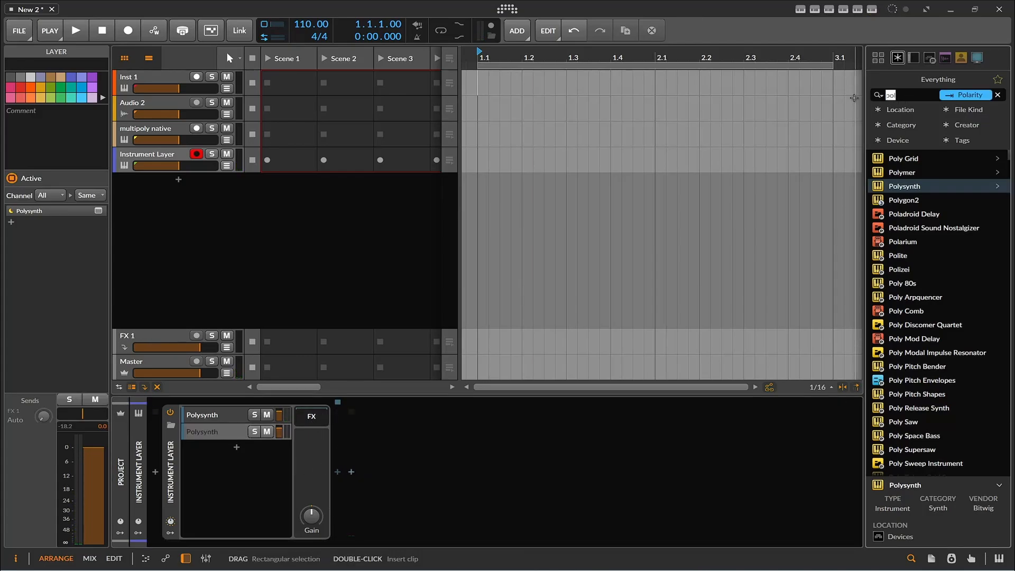
pyautogui.write('fil')
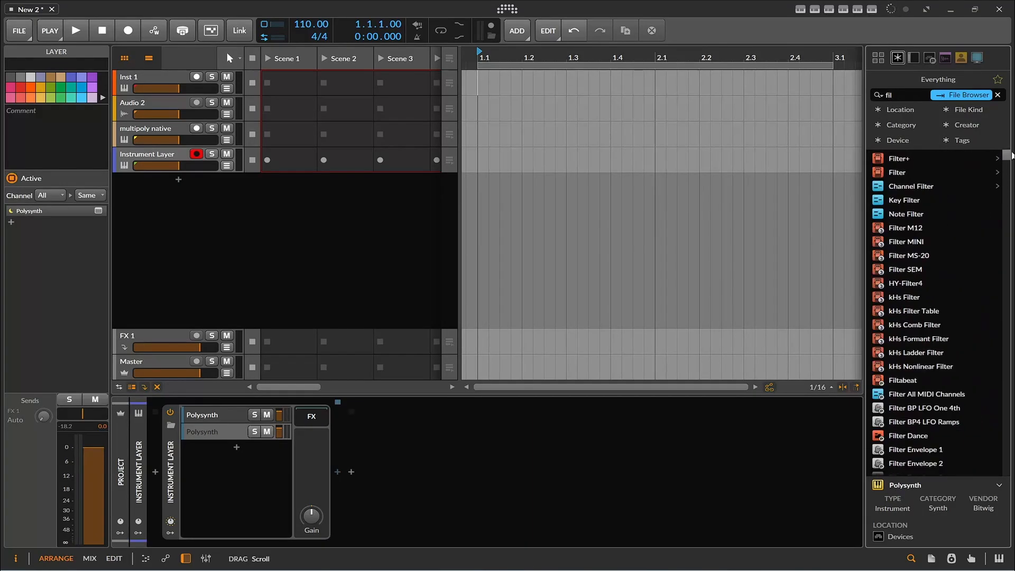
pyautogui.moveTo(904, 172); pyautogui.dragTo(591, 433)
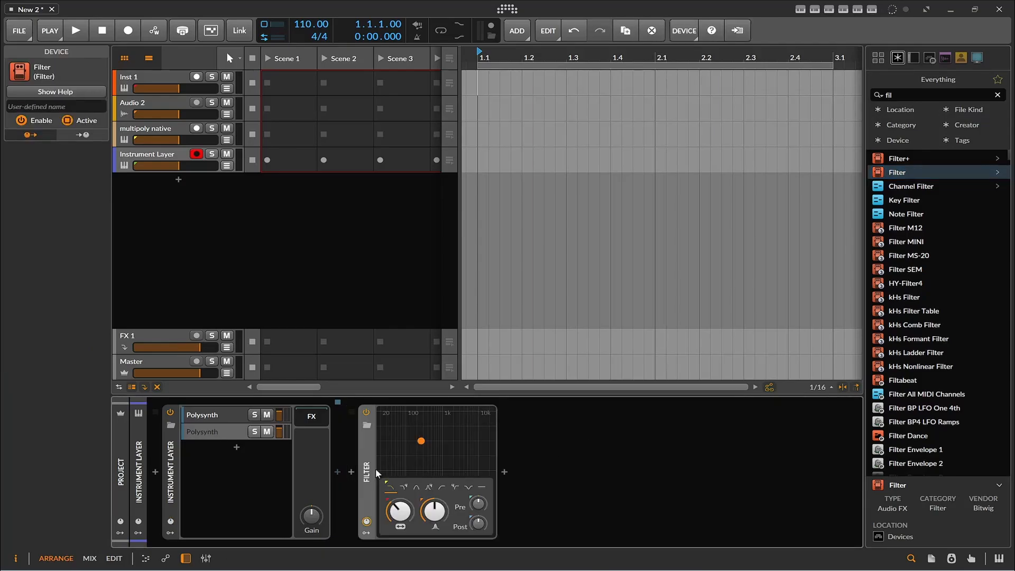
pyautogui.press('Delete')
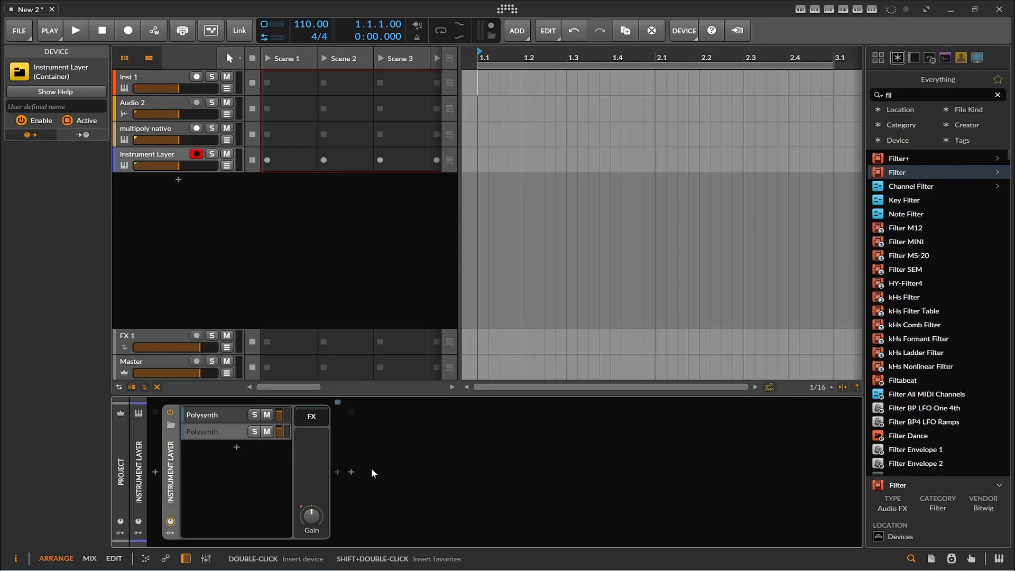
pyautogui.moveTo(906, 241)
pyautogui.mouseDown()
pyautogui.moveTo(872, 182)
pyautogui.moveTo(899, 247)
pyautogui.mouseUp()
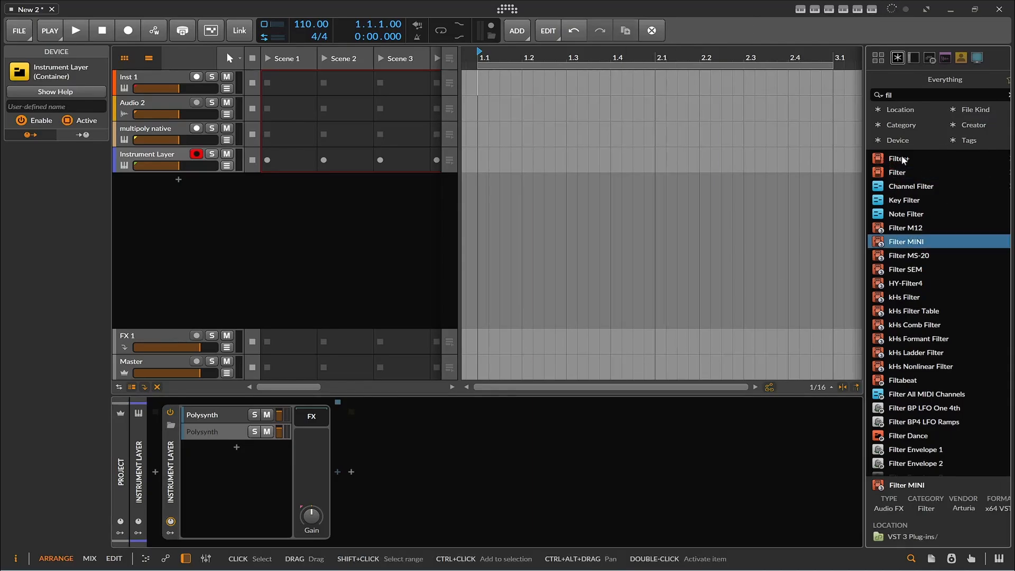
pyautogui.moveTo(902, 159); pyautogui.dragTo(506, 420)
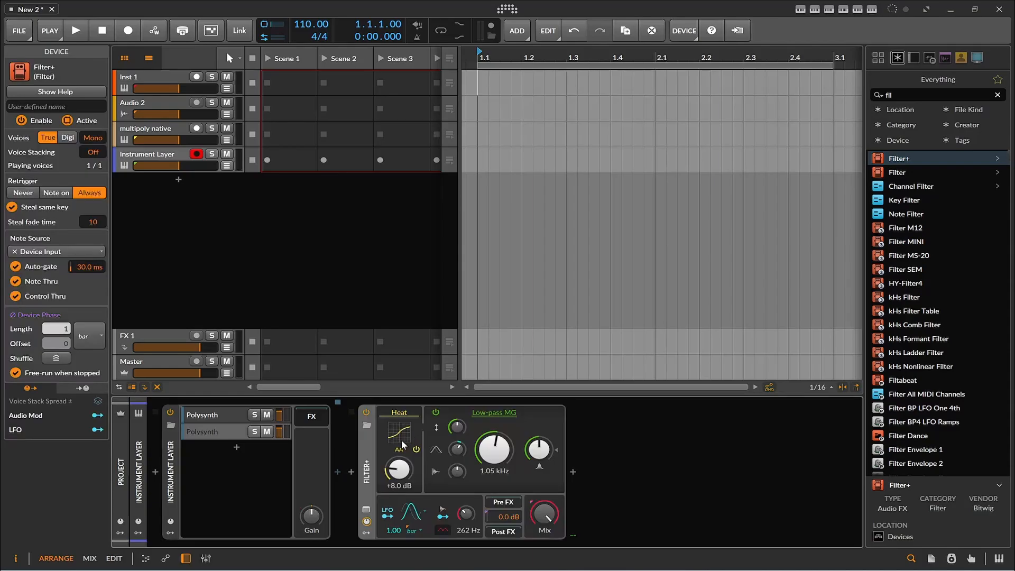
# Look through the waveshaper types in Filter+, keep Heat and switch the waveshaper off
pyautogui.click(398, 413)
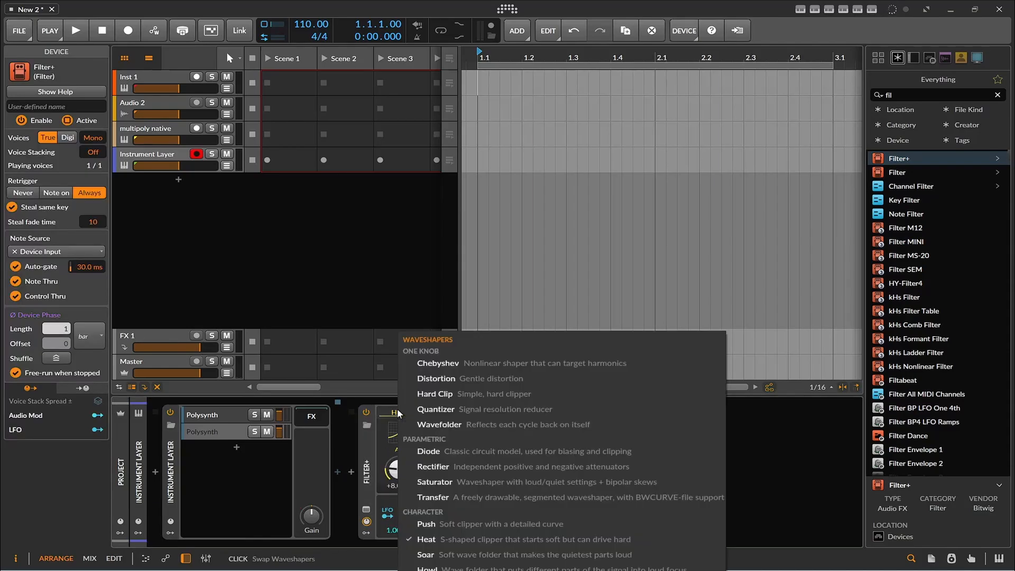
pyautogui.click(397, 408)
pyautogui.click(417, 448)
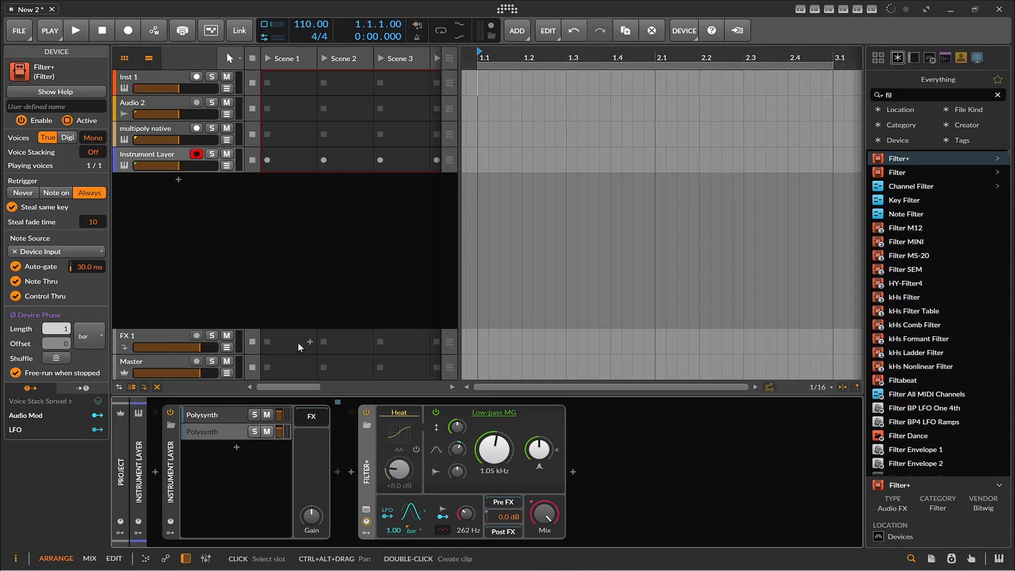
# Change the Filter+ filter type to Fizz and raise its cutoff frequency to about 1.82 kHz
pyautogui.click(388, 514)
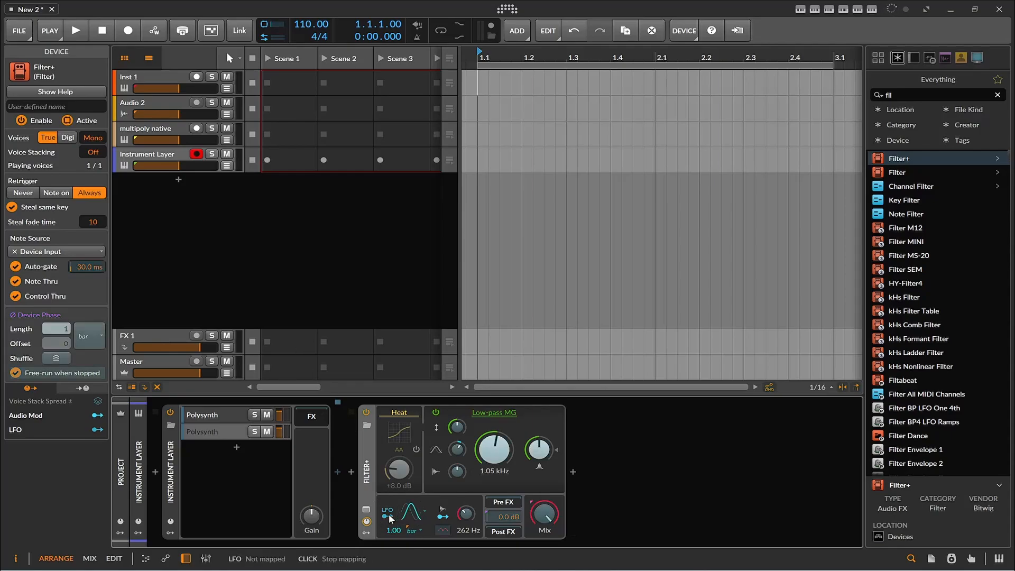
pyautogui.click(389, 514)
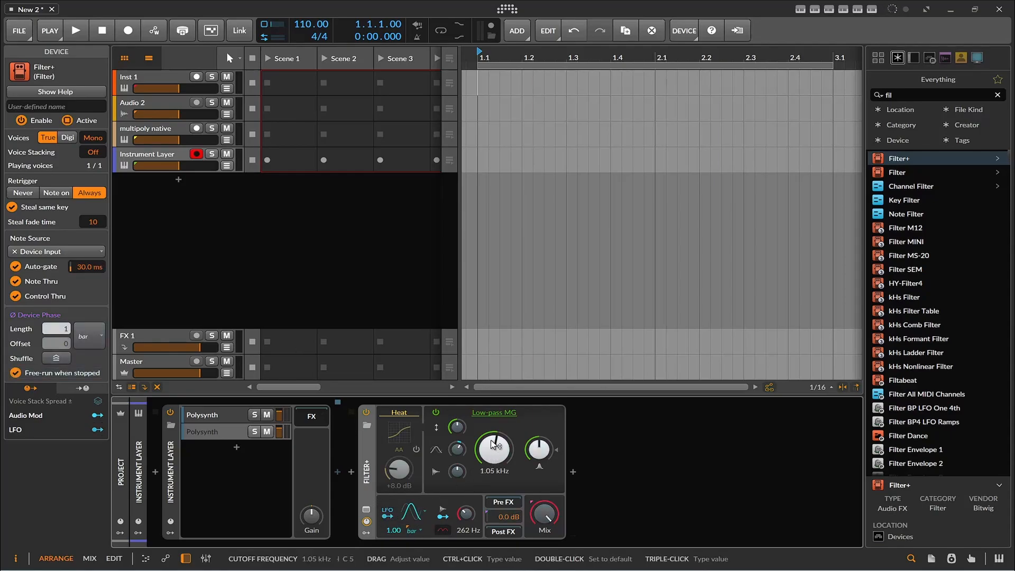
pyautogui.click(494, 412)
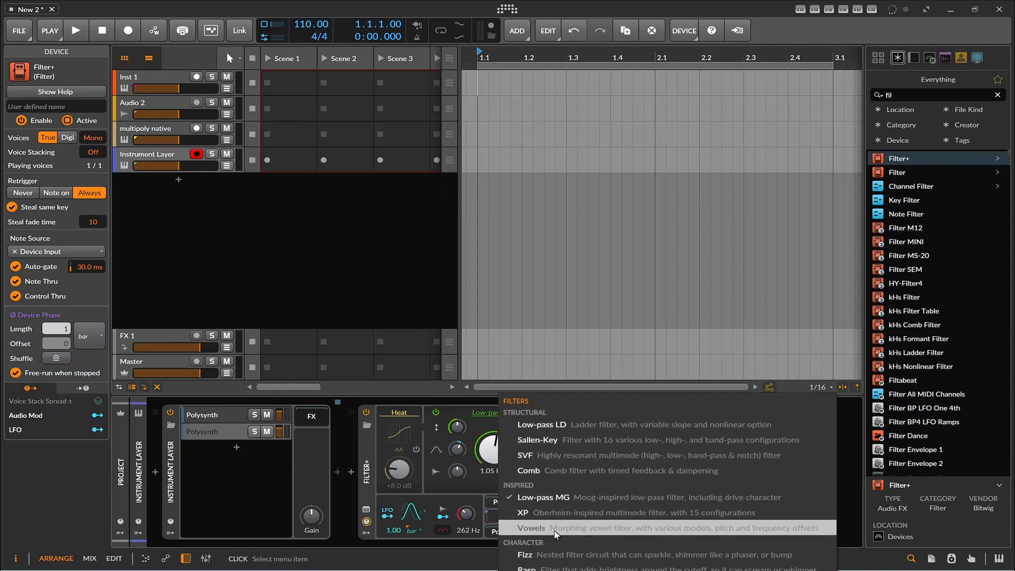
pyautogui.click(554, 554)
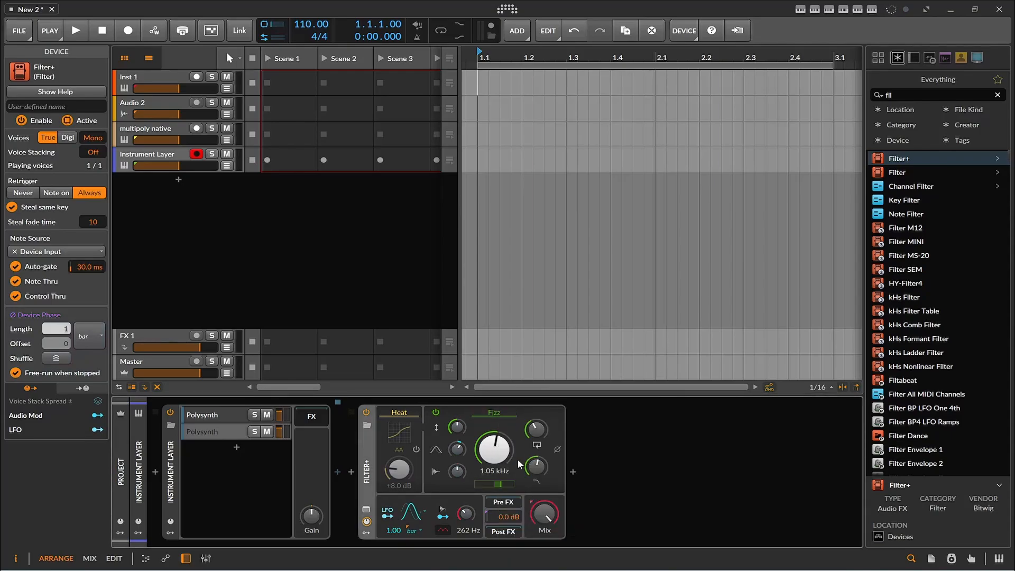
pyautogui.moveTo(496, 453)
pyautogui.mouseDown()
pyautogui.moveTo(497, 424)
pyautogui.moveTo(491, 455)
pyautogui.mouseUp()
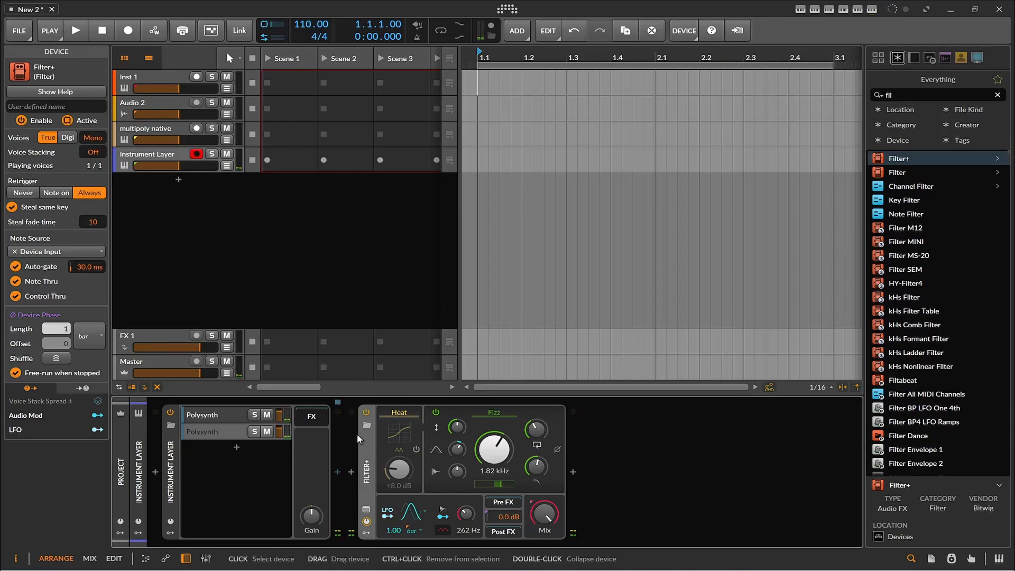
# Show the modulator slots of Filter+, search for "en" and add an ADSR modulator
pyautogui.click(366, 532)
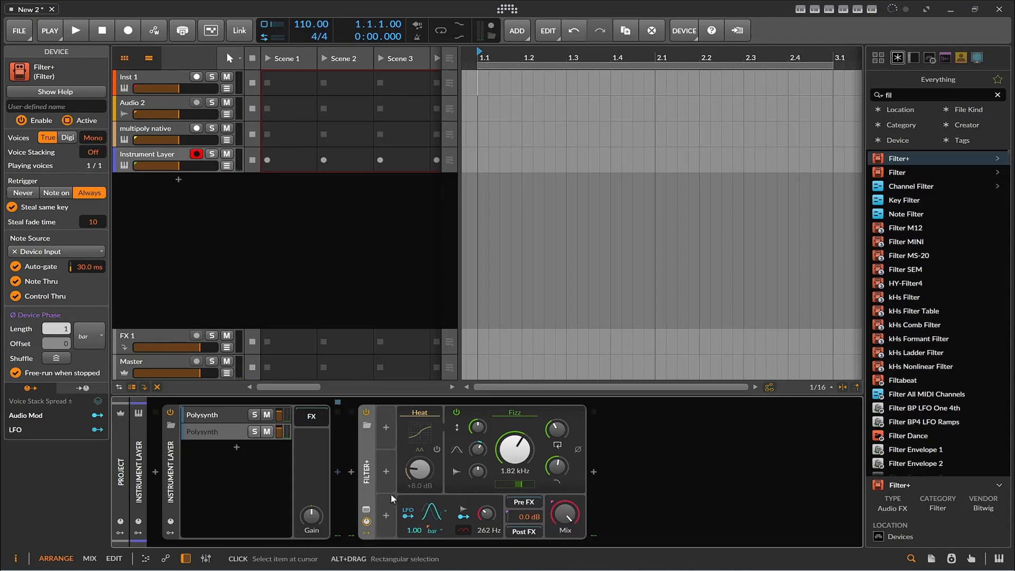
pyautogui.click(386, 427)
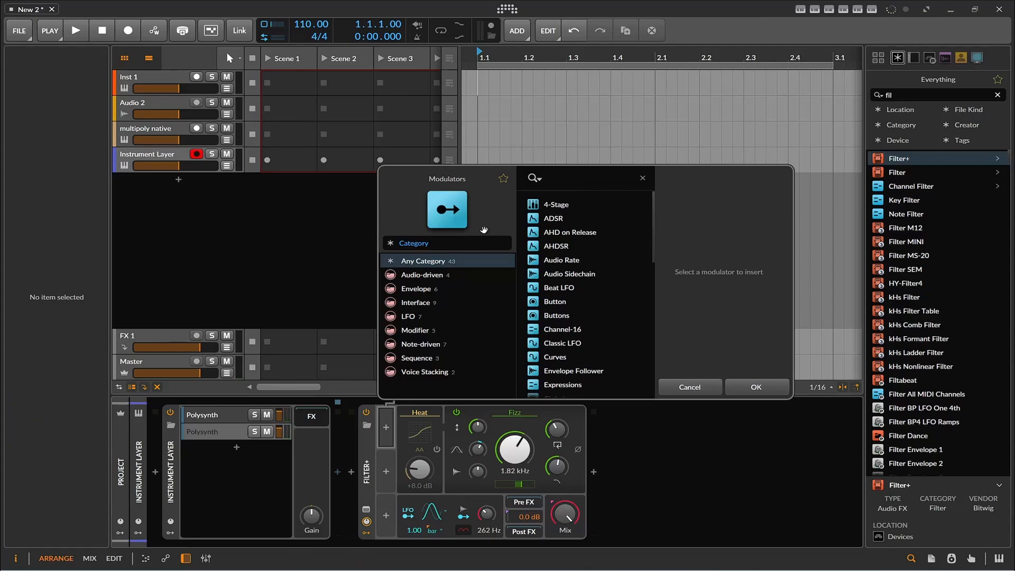
pyautogui.write('en')
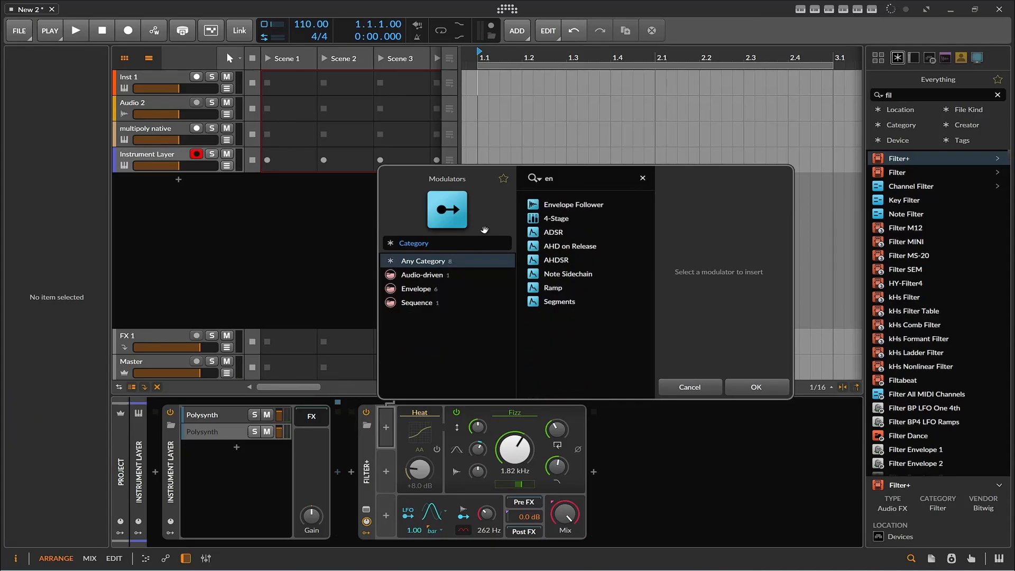
pyautogui.click(555, 232)
pyautogui.doubleClick(556, 234)
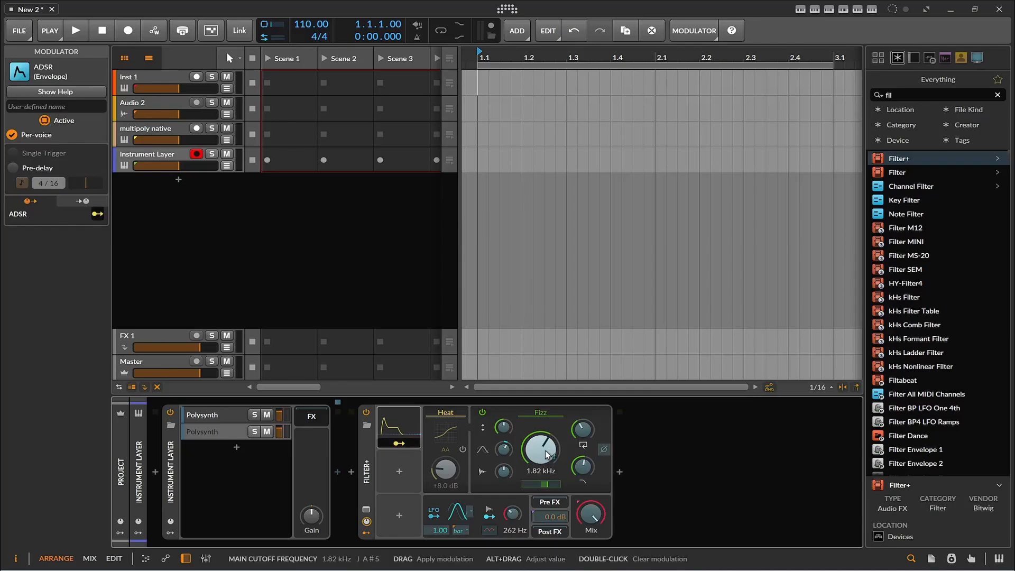
# Map the ADSR to the Fizz cutoff with an amount of -66.4 and raise the base cutoff to 20.6 kHz
pyautogui.moveTo(536, 451); pyautogui.dragTo(537, 468)
pyautogui.click(403, 442)
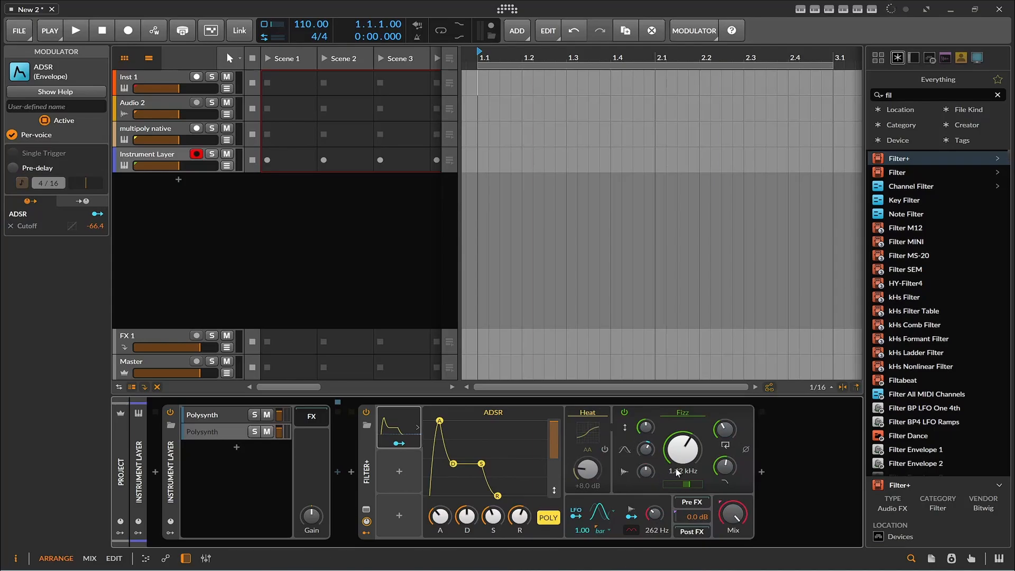
pyautogui.moveTo(673, 463); pyautogui.dragTo(673, 410)
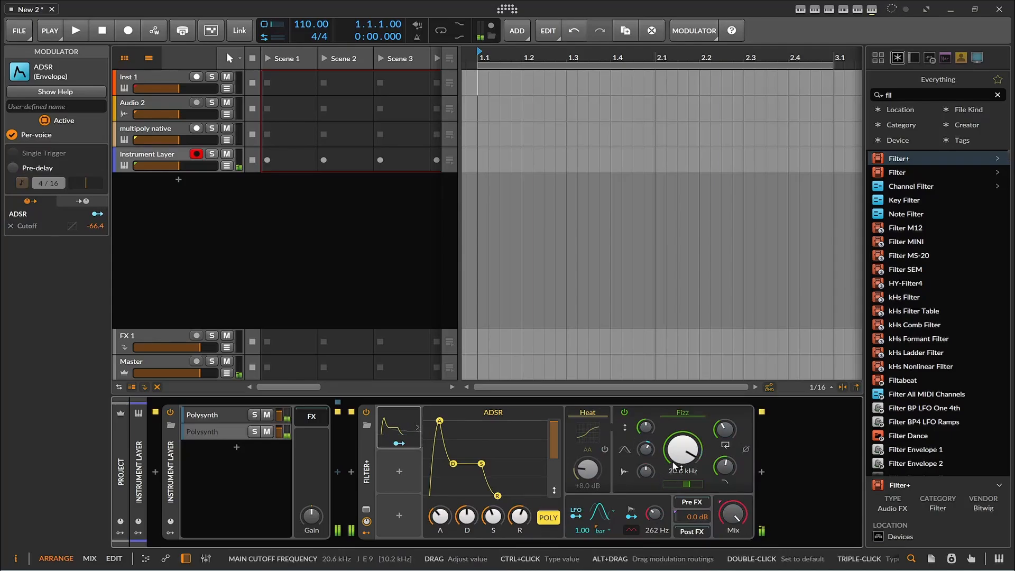
# Lengthen the attack of the ADSR envelope and raise its sustain to the maximum
pyautogui.click(419, 429)
pyautogui.click(418, 429)
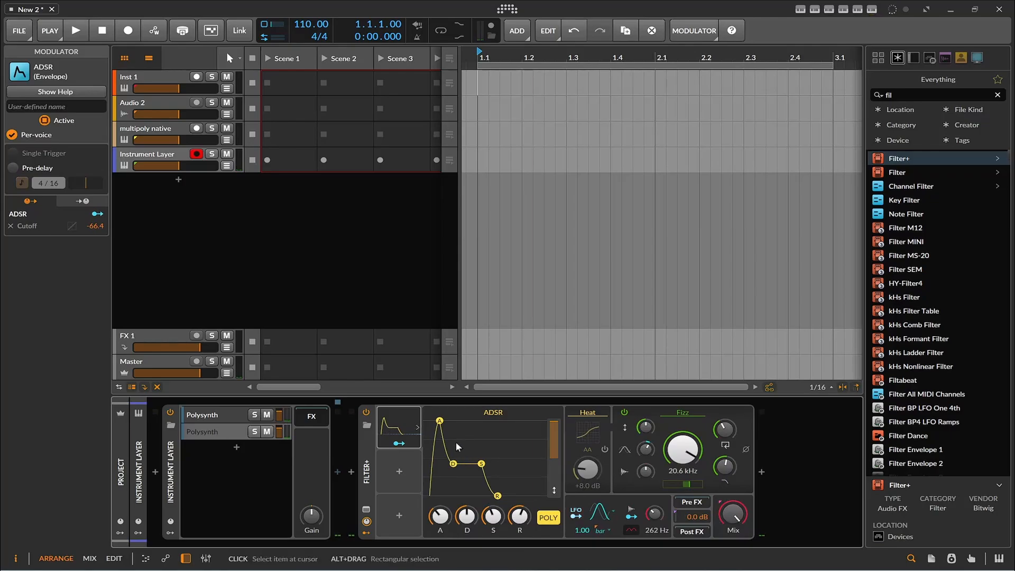
pyautogui.moveTo(439, 421); pyautogui.dragTo(530, 430)
pyautogui.moveTo(471, 463); pyautogui.dragTo(513, 401)
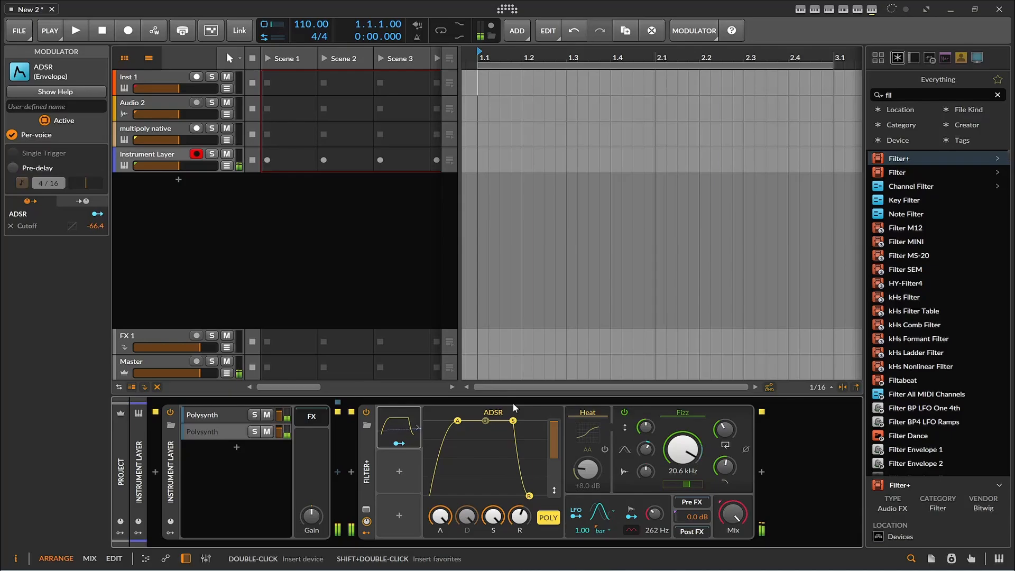
# Set the release of the Filter+ ADSR envelope to its minimum and shorten the attack slightly
pyautogui.moveTo(456, 422)
pyautogui.mouseDown()
pyautogui.moveTo(441, 422)
pyautogui.moveTo(461, 428)
pyautogui.mouseUp()
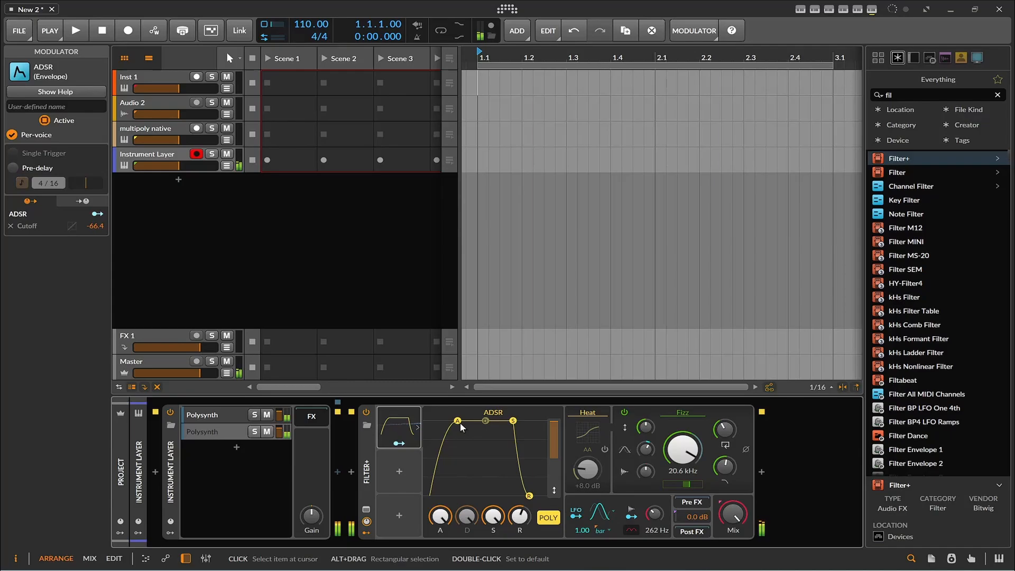
pyautogui.moveTo(528, 496); pyautogui.dragTo(540, 495)
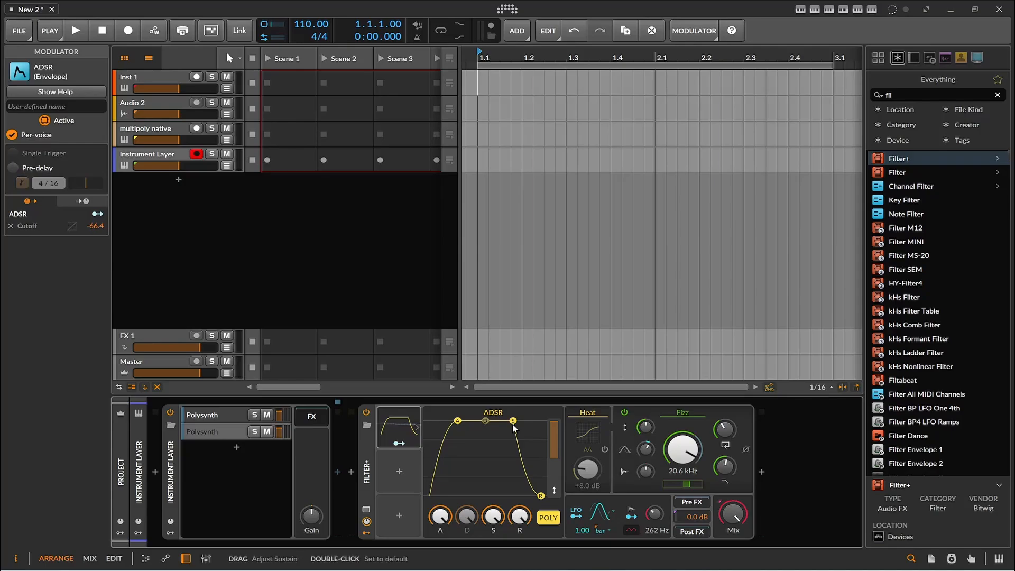
pyautogui.moveTo(541, 496); pyautogui.dragTo(512, 495)
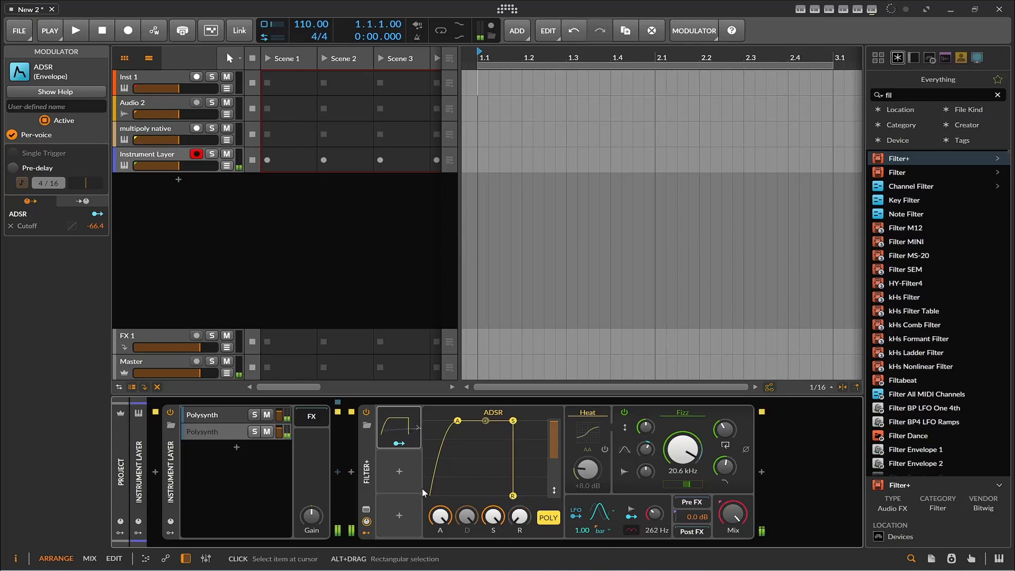
pyautogui.moveTo(458, 421)
pyautogui.mouseDown()
pyautogui.moveTo(451, 414)
pyautogui.moveTo(456, 425)
pyautogui.mouseUp()
pyautogui.click(458, 421)
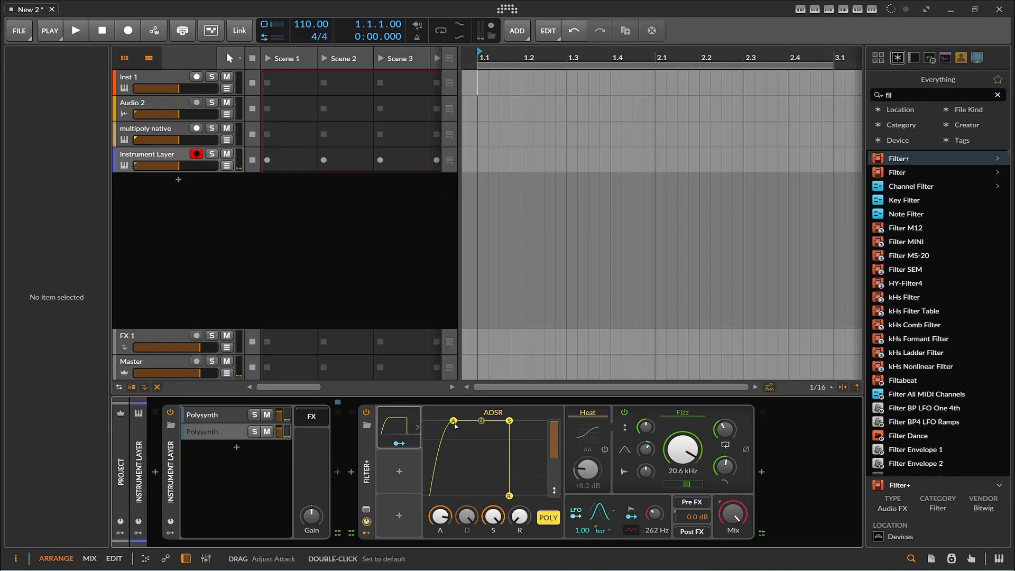
# Open the multi/poly plugin for reference, dismiss its update notice and look through the waveform choices for oscillator 2 of Layer A
pyautogui.click(226, 420)
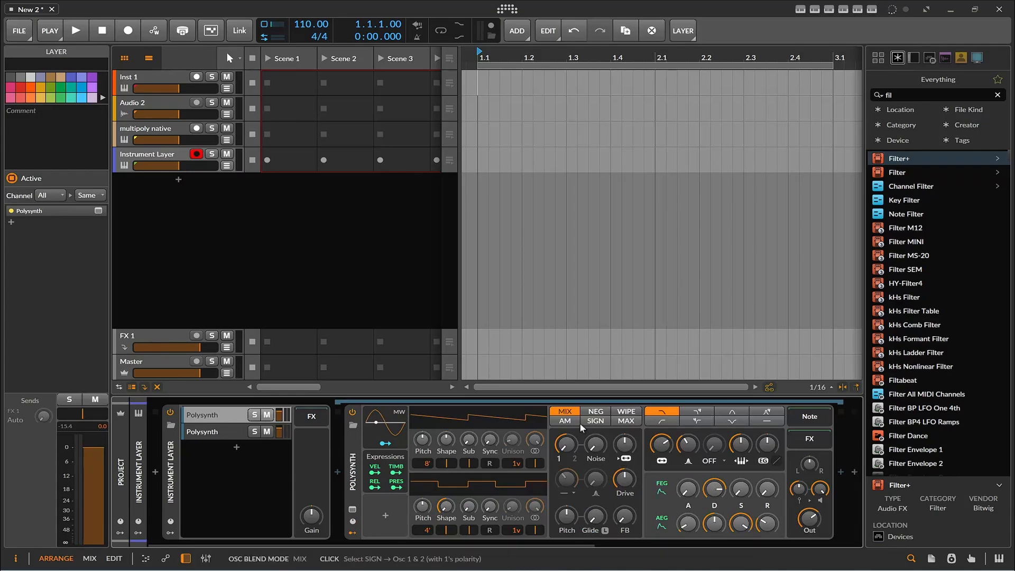
pyautogui.click(150, 130)
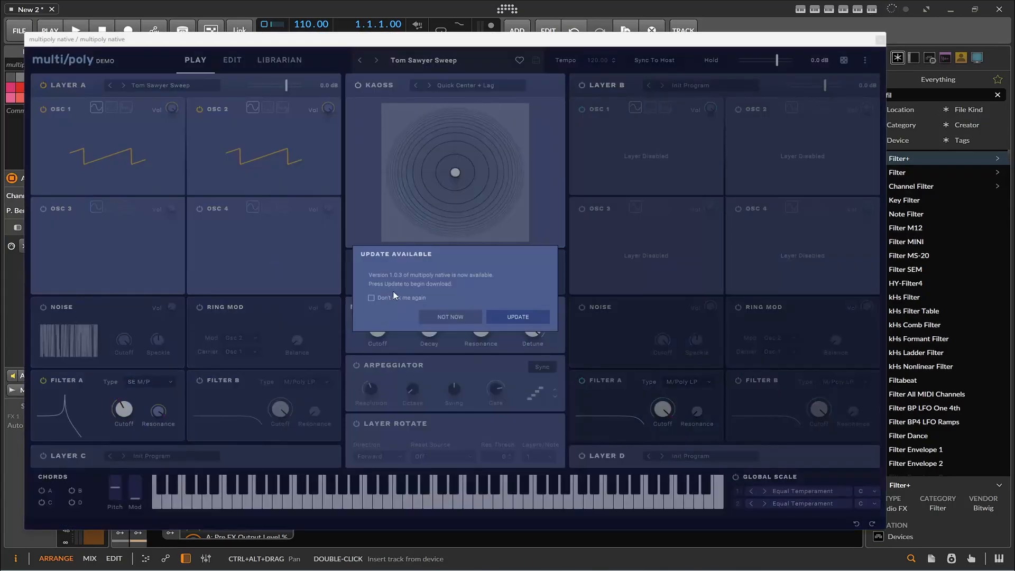
pyautogui.click(394, 296)
pyautogui.click(445, 314)
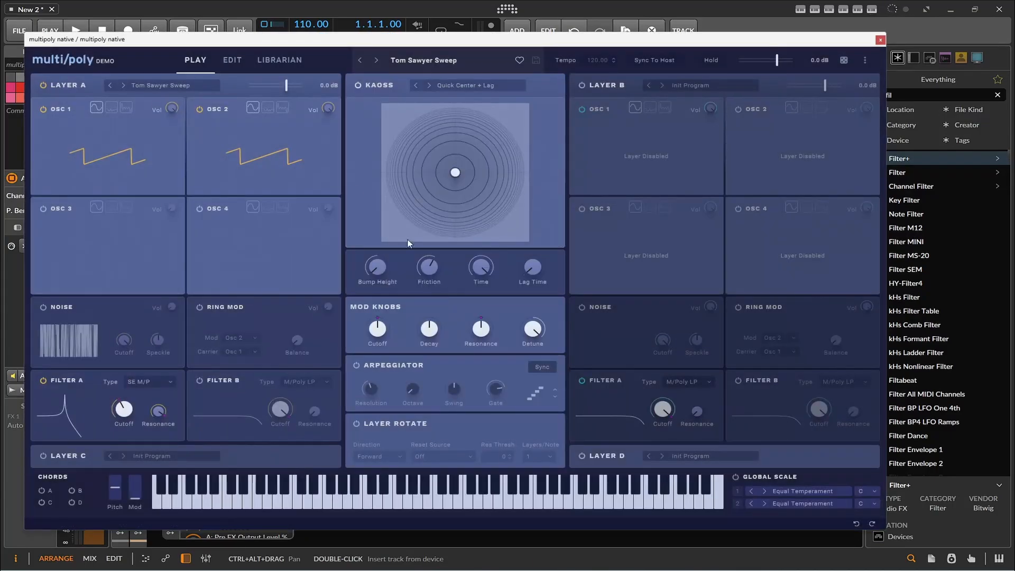
pyautogui.click(241, 151)
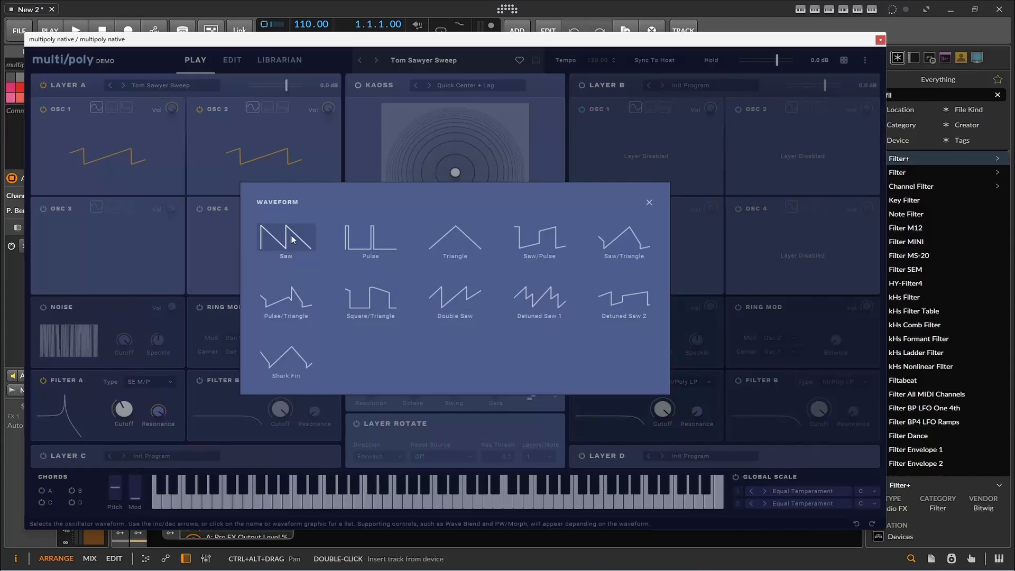
pyautogui.click(649, 203)
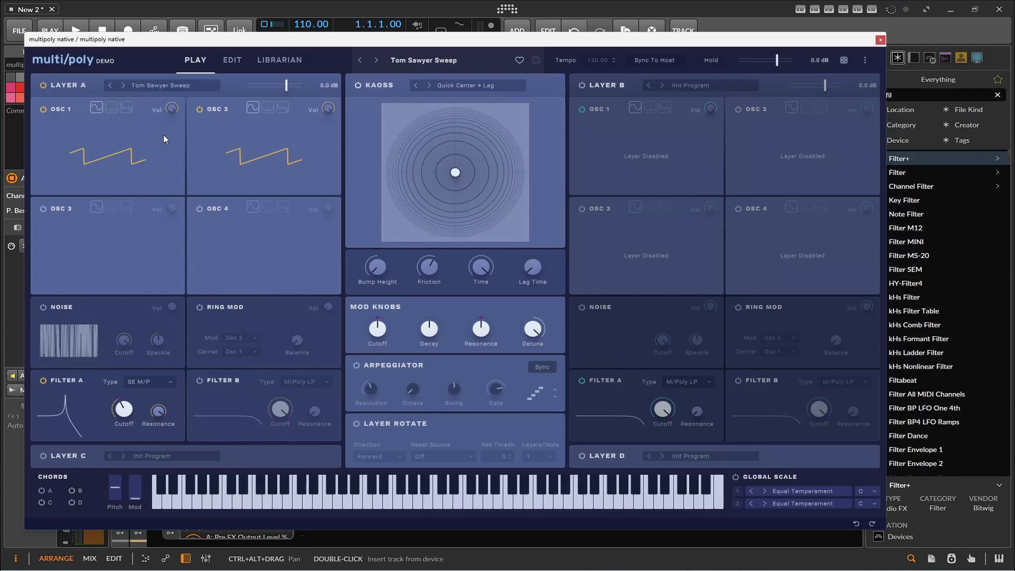
# On multi/poly's edit page, compare Layer A with Filter A switched off and back on, and close the plugin window
pyautogui.click(232, 59)
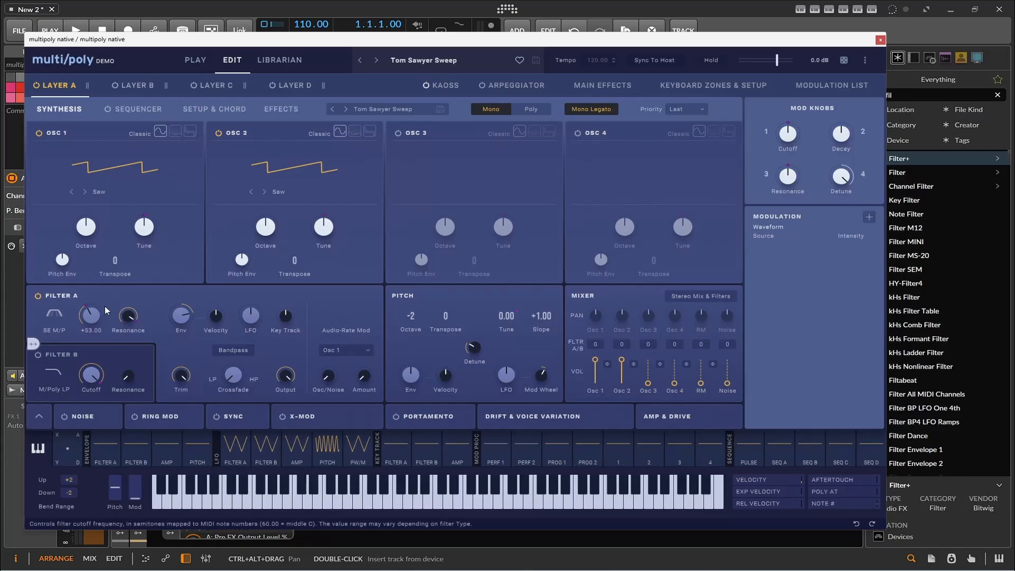
pyautogui.click(35, 294)
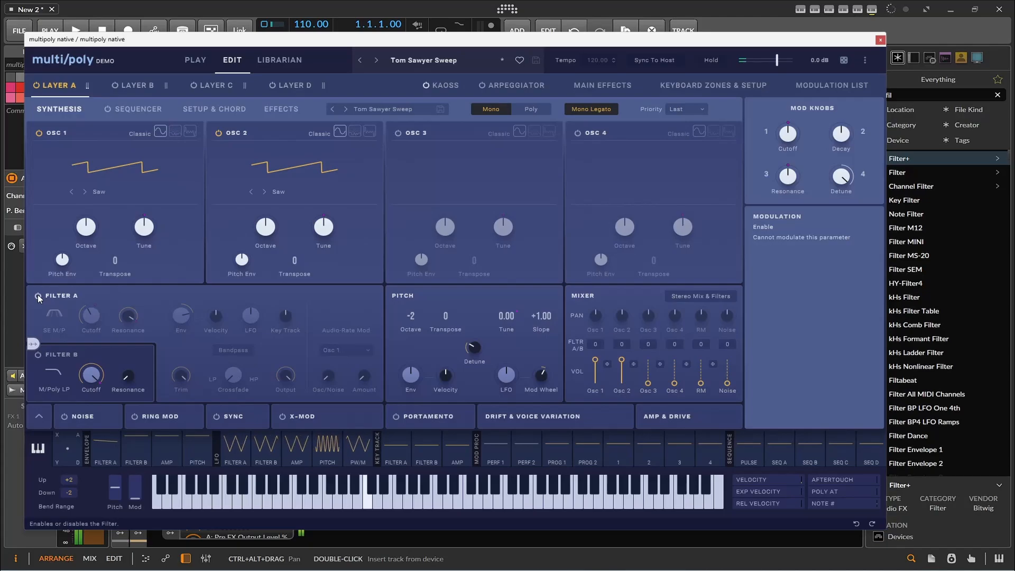
pyautogui.click(37, 294)
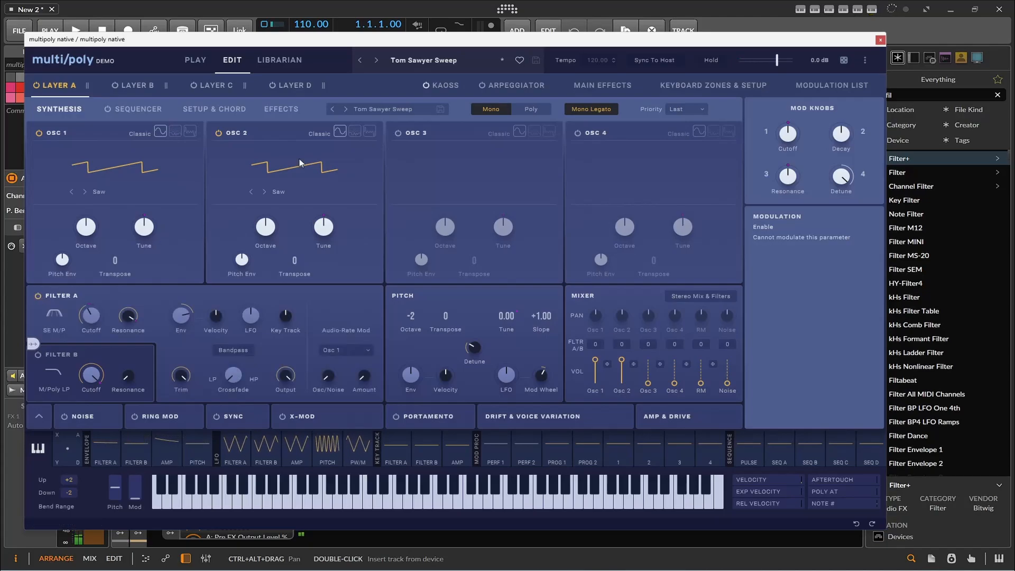
pyautogui.click(880, 40)
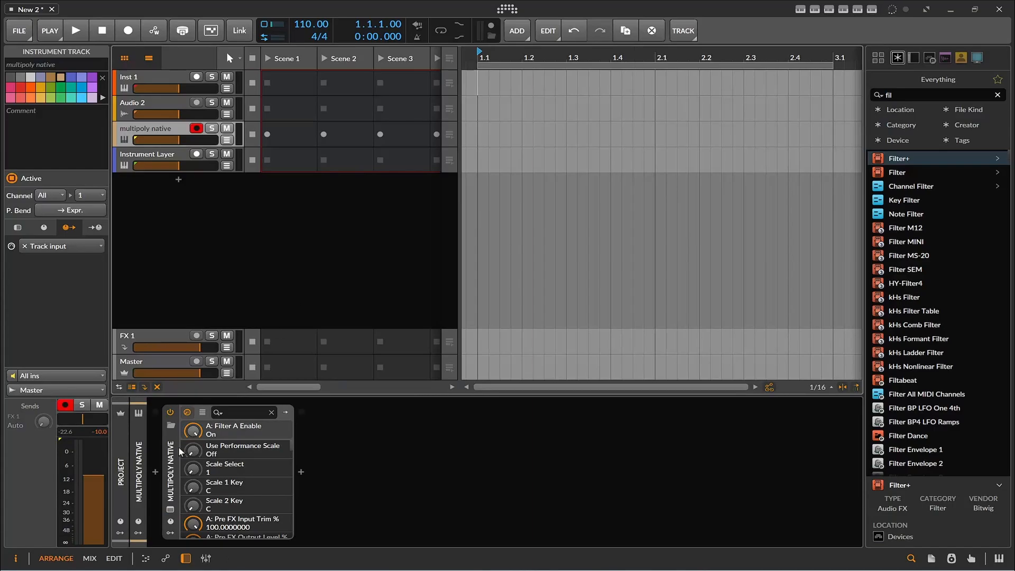
# In both Polysynths of the Instrument Layer, set oscillator 1 to three unison voices, and widen the second one's unison spread
pyautogui.click(150, 151)
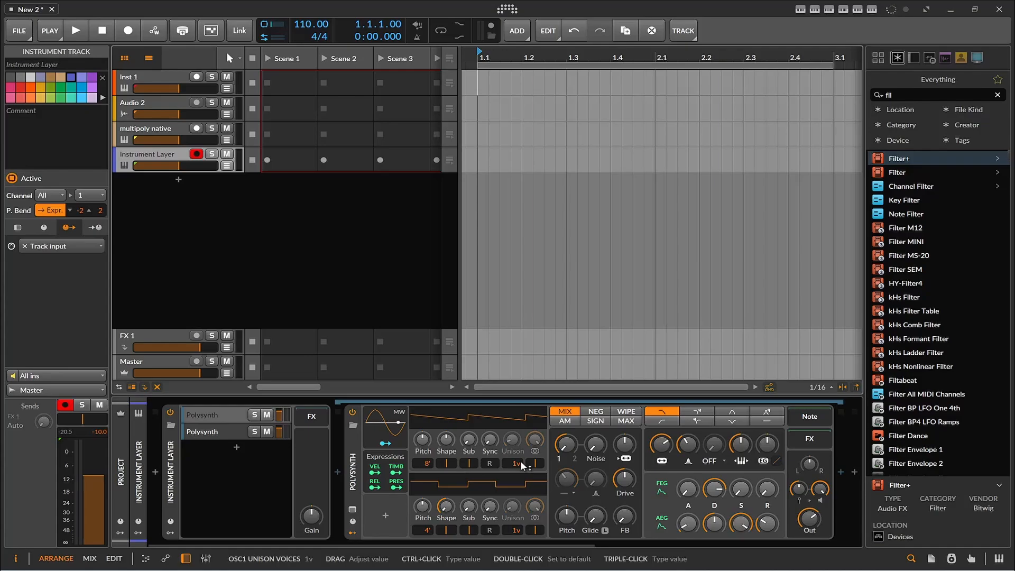
pyautogui.moveTo(522, 461); pyautogui.dragTo(521, 450)
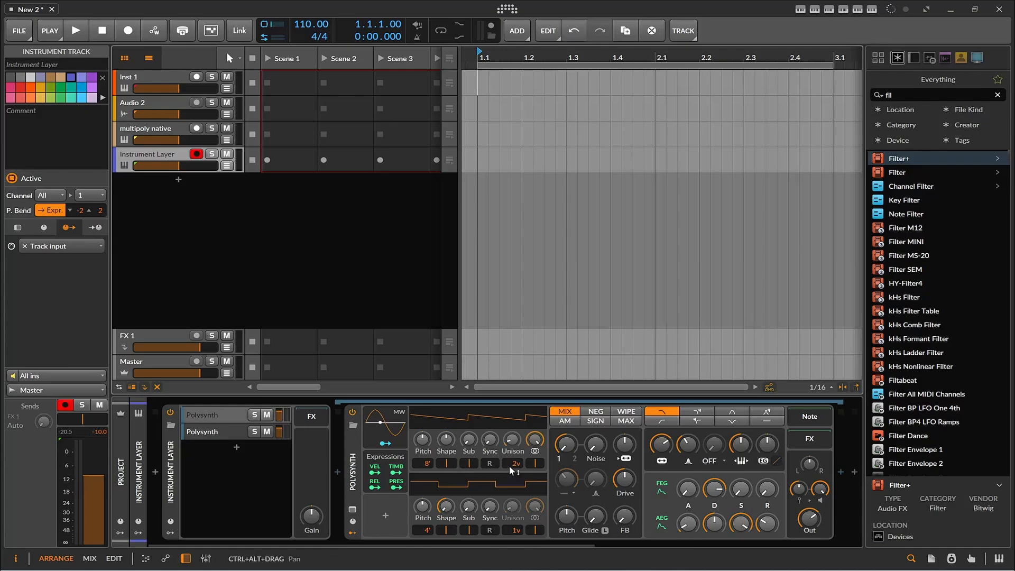
pyautogui.click(229, 432)
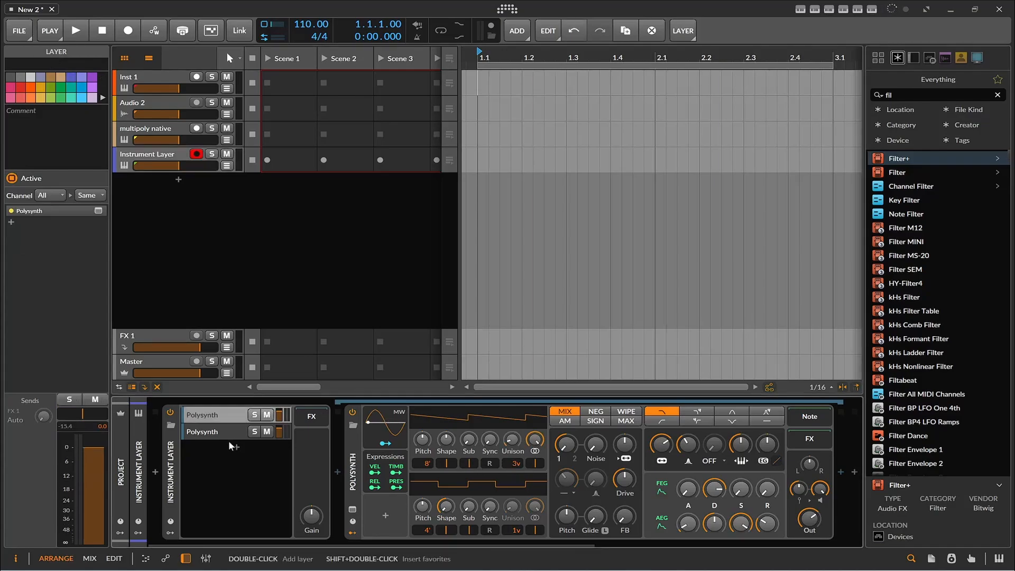
pyautogui.moveTo(512, 455); pyautogui.dragTo(512, 447)
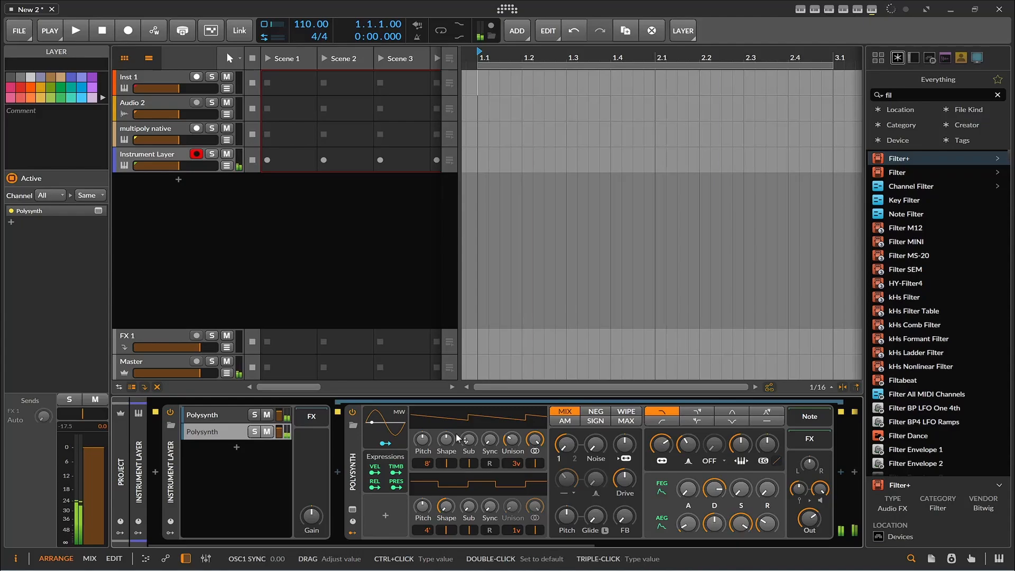
# Widen the first Polysynth's unison spread and set oscillator 1 of both Polysynths to five unison voices at octave 16'
pyautogui.click(233, 410)
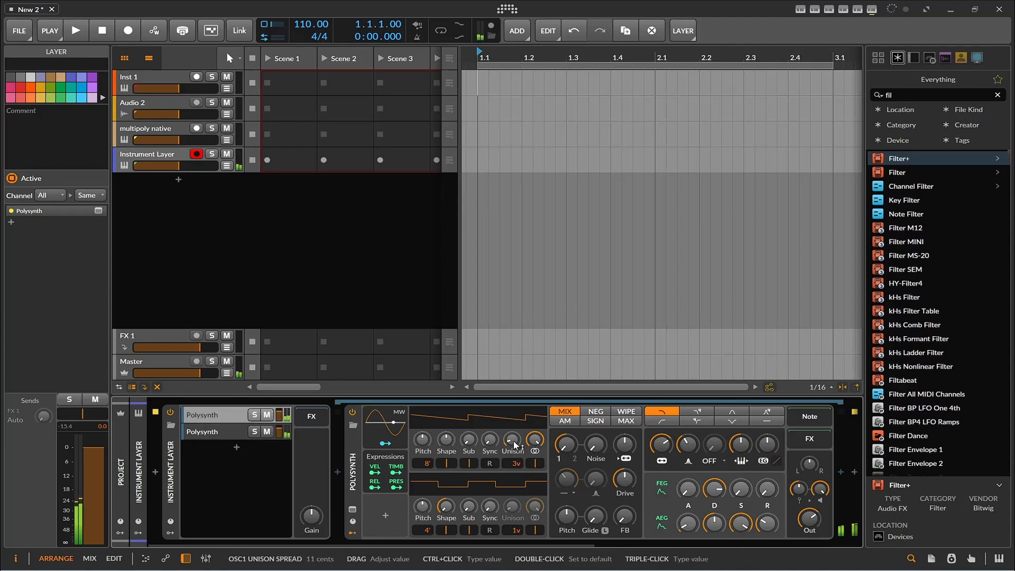
pyautogui.moveTo(512, 440); pyautogui.dragTo(512, 441)
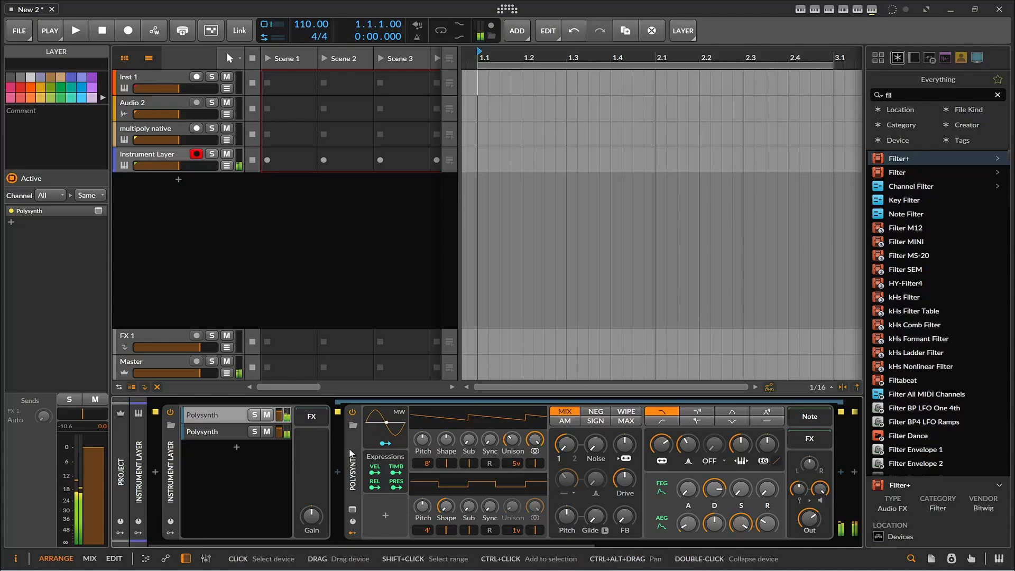
pyautogui.click(216, 429)
pyautogui.moveTo(516, 464); pyautogui.dragTo(517, 454)
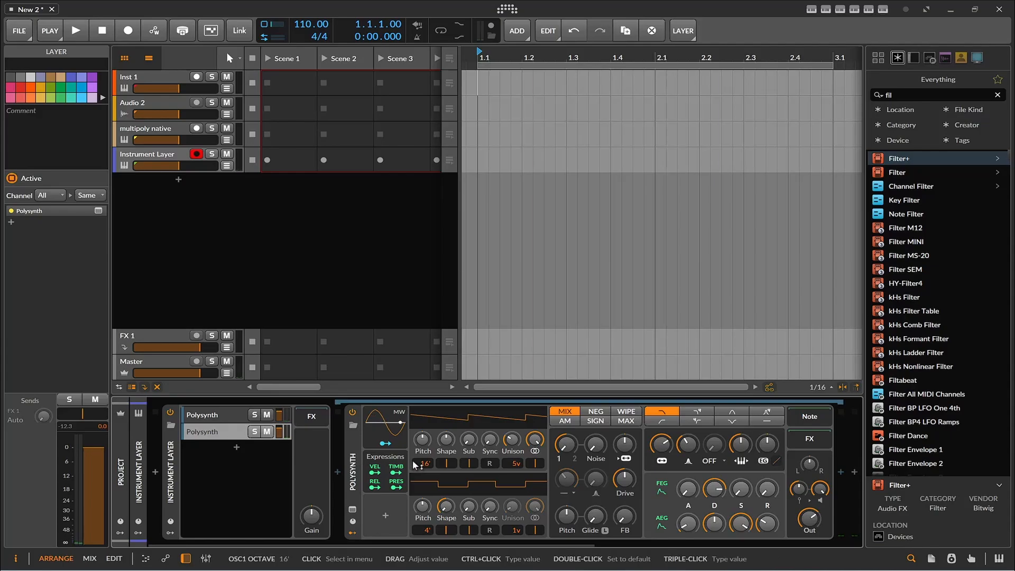
pyautogui.click(226, 412)
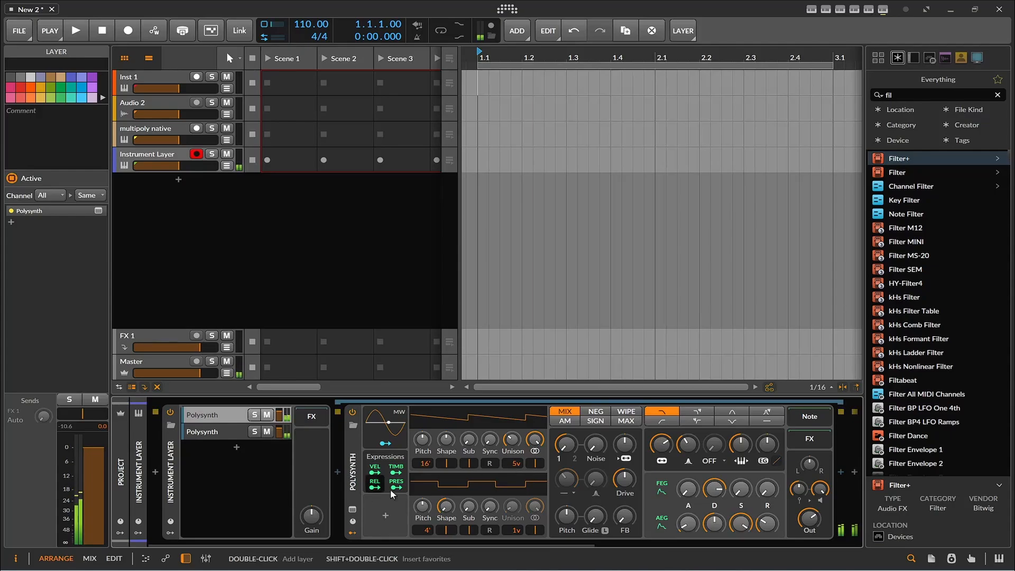
# In the Instrument Layer's FX chain, raise the Fizz feedback gain to 61.6 % and change the Filter+ filter type to Sallen-Key
pyautogui.click(310, 420)
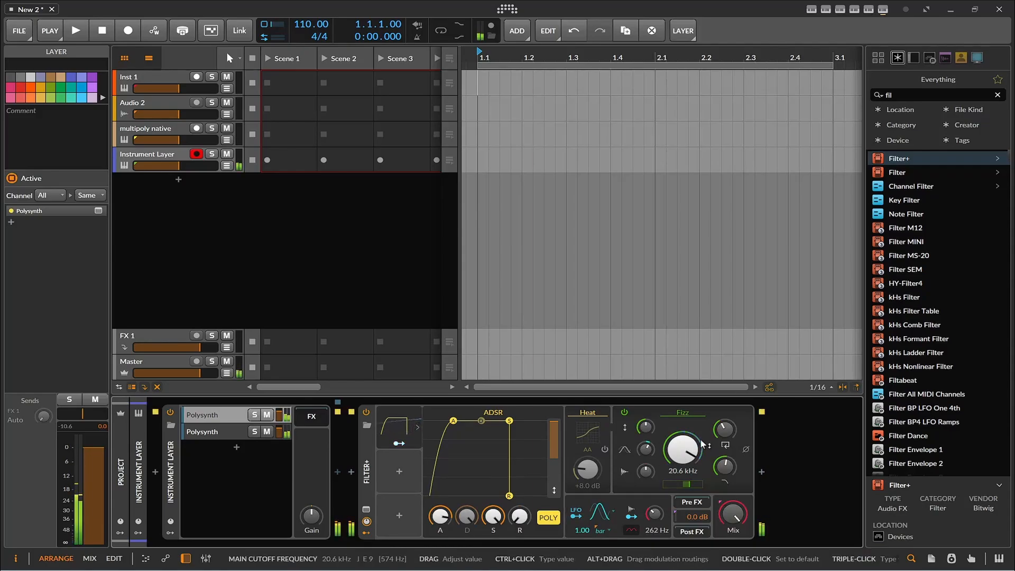
pyautogui.moveTo(728, 427); pyautogui.dragTo(728, 403)
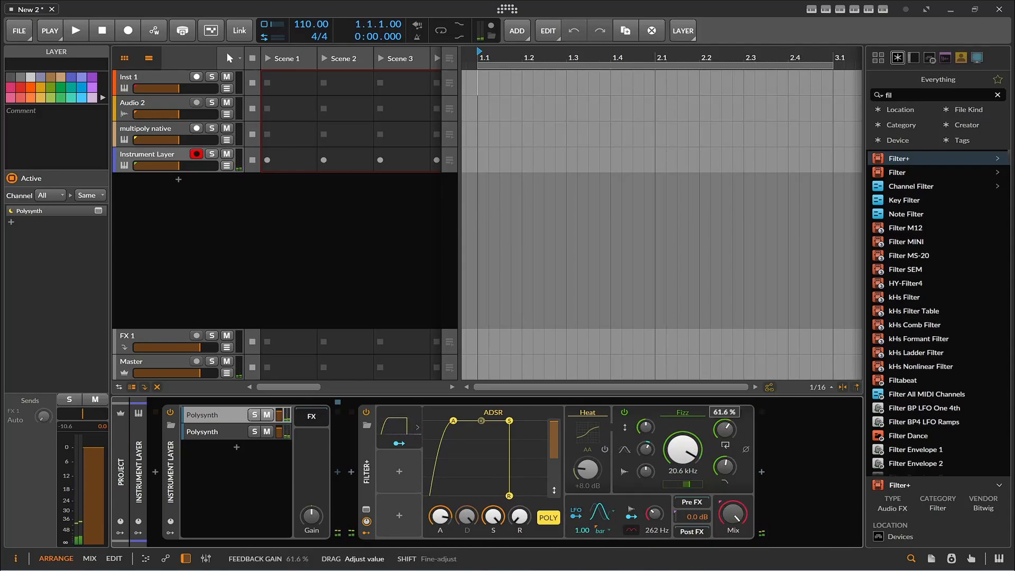
pyautogui.click(686, 413)
pyautogui.click(729, 438)
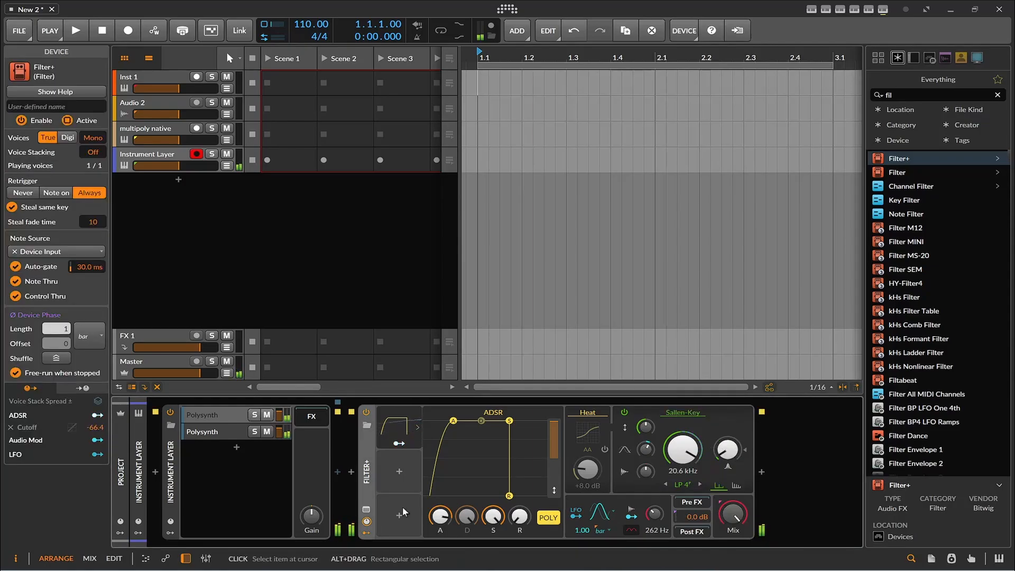
pyautogui.click(399, 443)
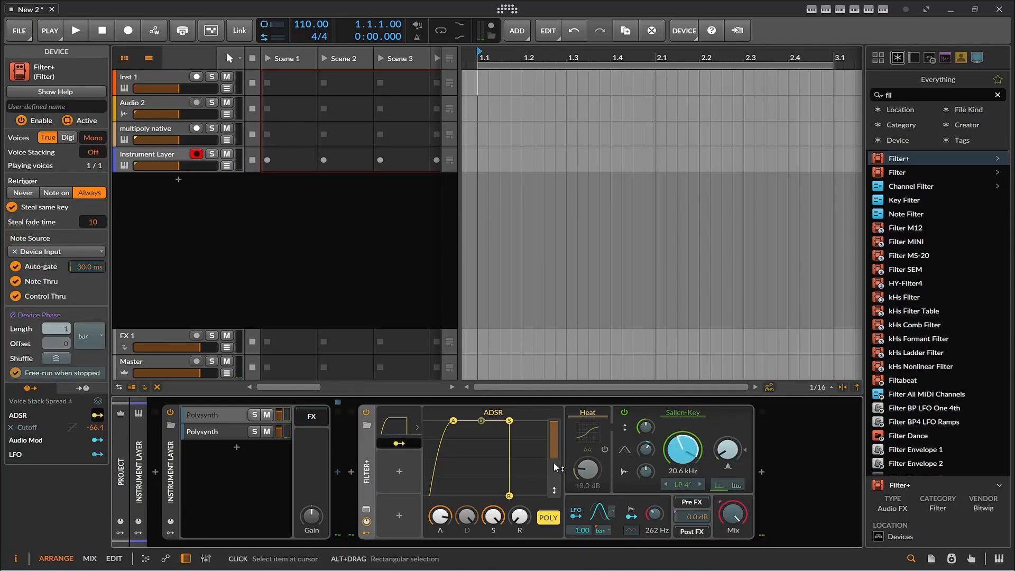
pyautogui.click(408, 447)
pyautogui.click(408, 446)
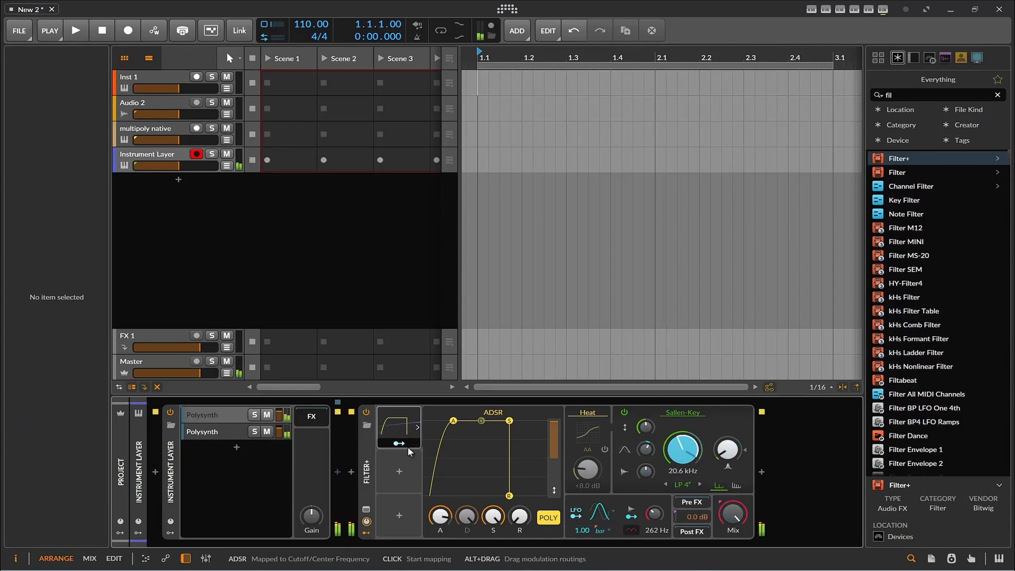
# Raise the resonance of the Sallen-Key filter in Filter+ and shorten the attack of the ADSR envelope
pyautogui.moveTo(727, 449); pyautogui.dragTo(728, 422)
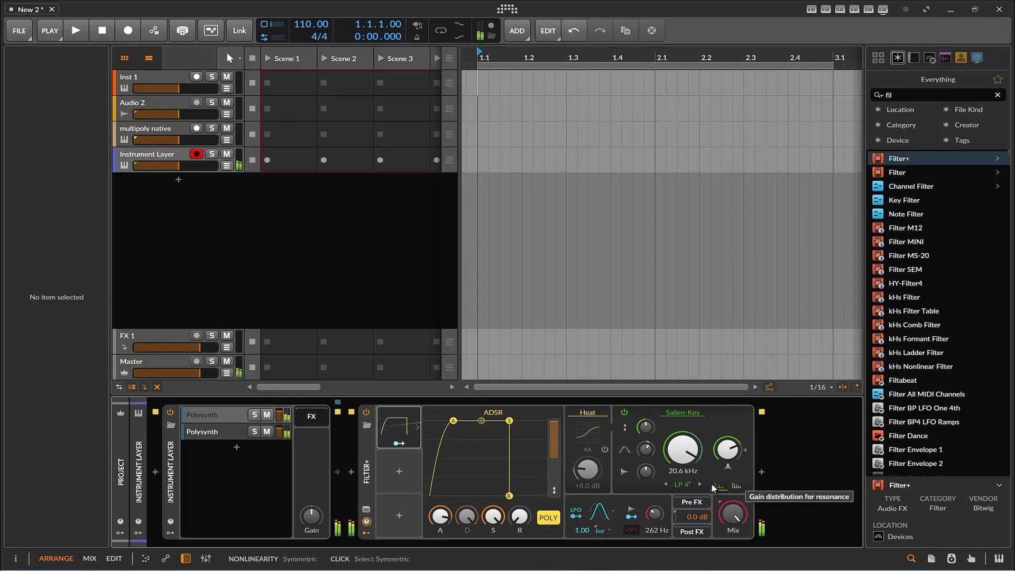
pyautogui.moveTo(727, 449); pyautogui.dragTo(728, 440)
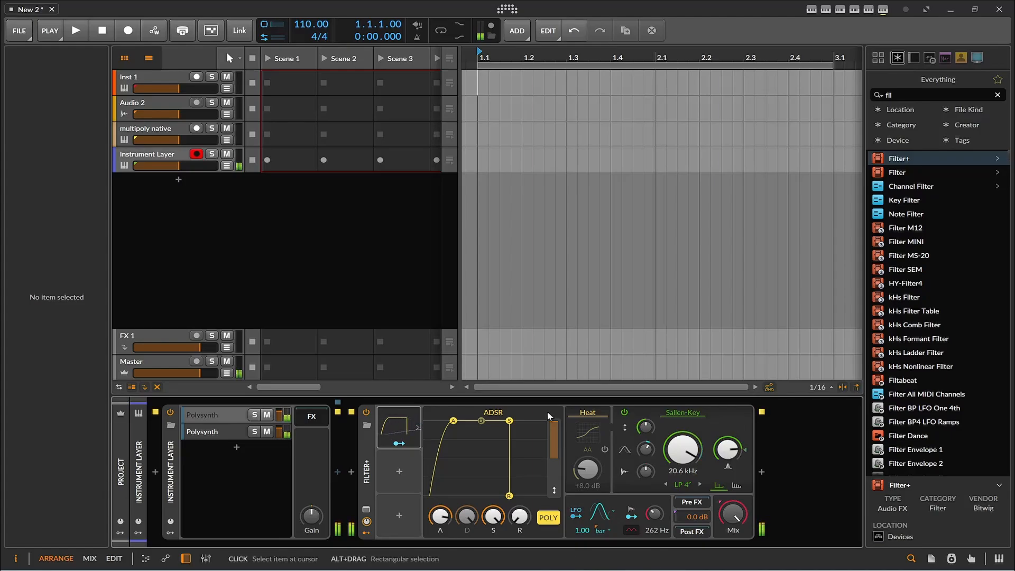
pyautogui.moveTo(453, 420); pyautogui.dragTo(446, 420)
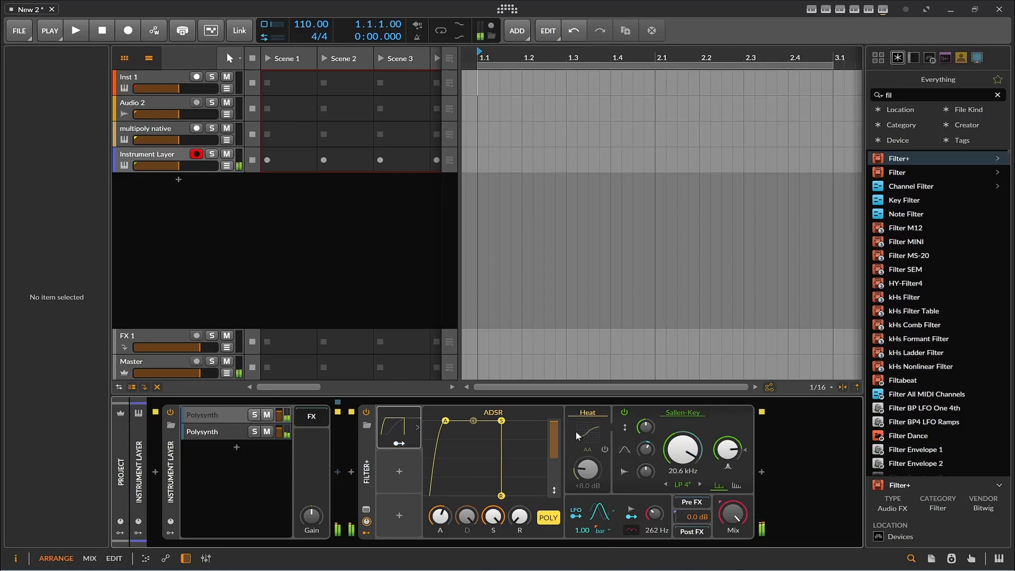
pyautogui.moveTo(729, 451); pyautogui.dragTo(722, 454)
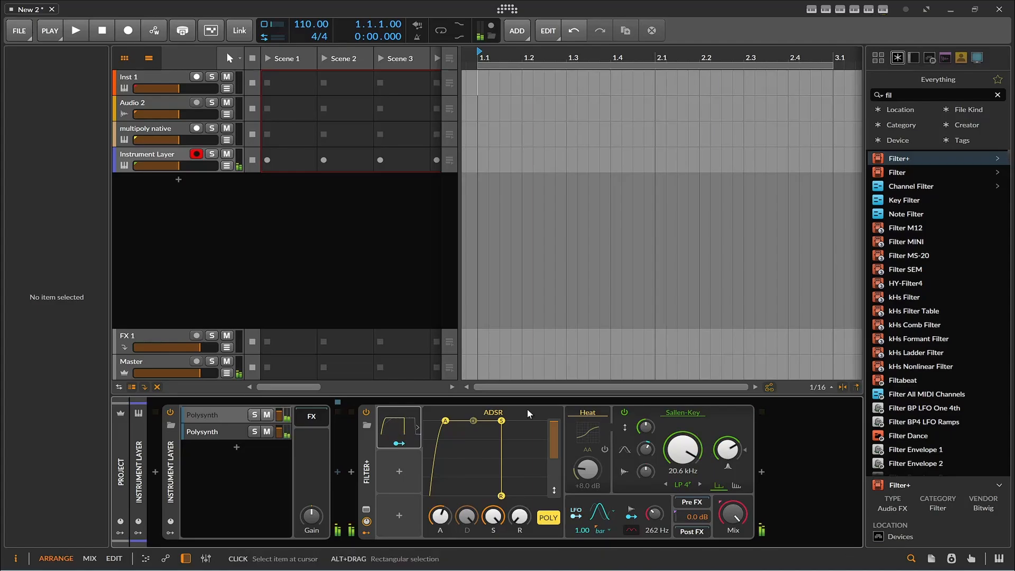
# Collapse and expand the ADSR modulator in Filter+ and lengthen its attack slightly
pyautogui.click(396, 427)
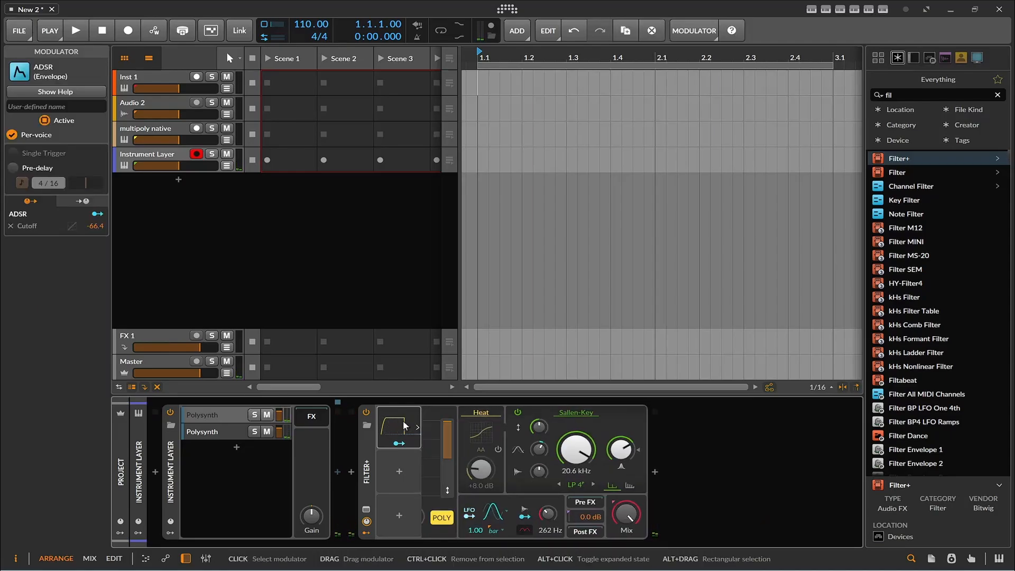
pyautogui.click(396, 427)
pyautogui.moveTo(447, 423); pyautogui.dragTo(455, 427)
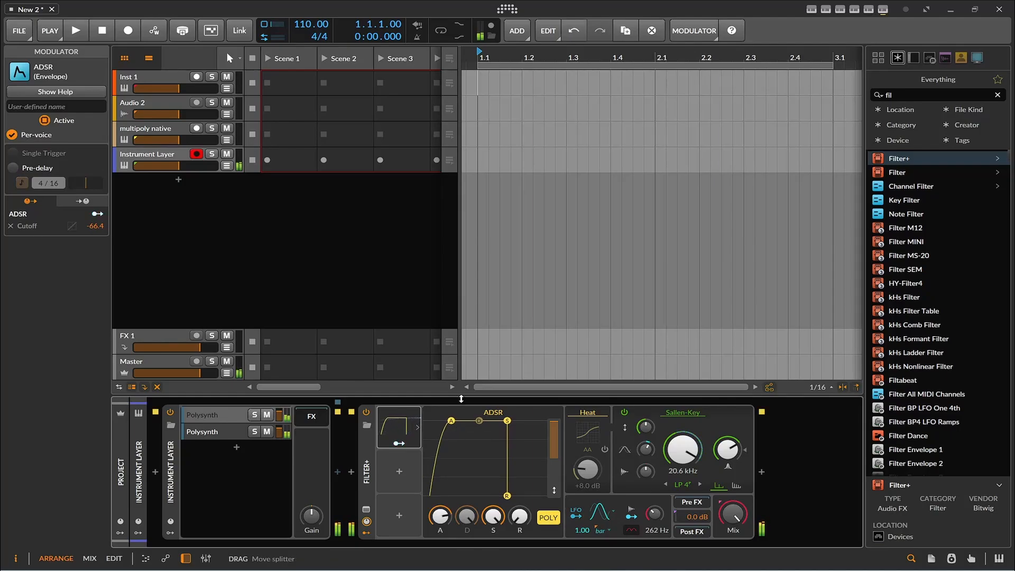
# On the second Polysynth, set oscillator 1 to octave 8' with seven unison voices and bring in its sub oscillator
pyautogui.click(229, 438)
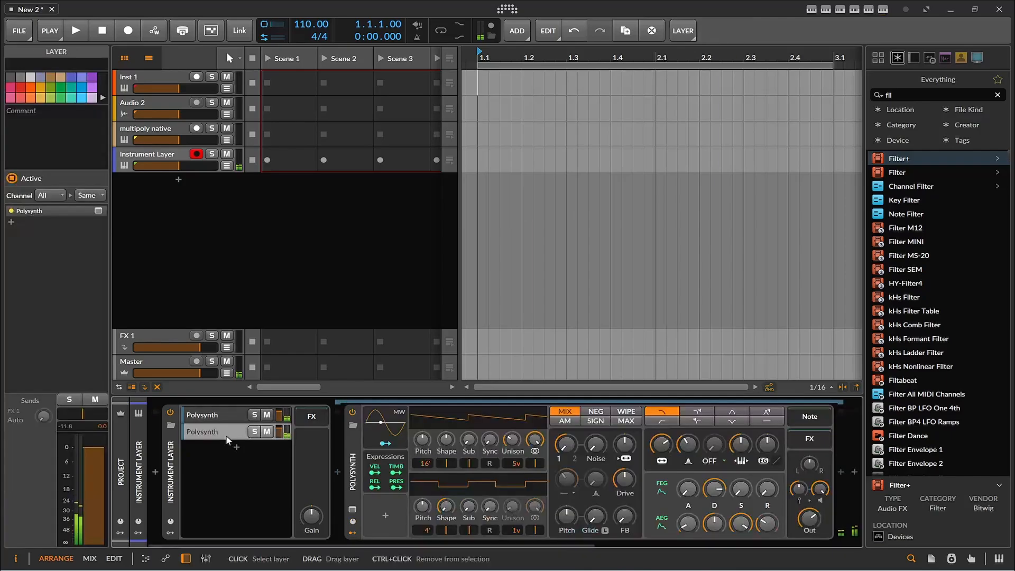
pyautogui.moveTo(425, 463)
pyautogui.mouseDown()
pyautogui.moveTo(425, 453)
pyautogui.moveTo(426, 463)
pyautogui.mouseUp()
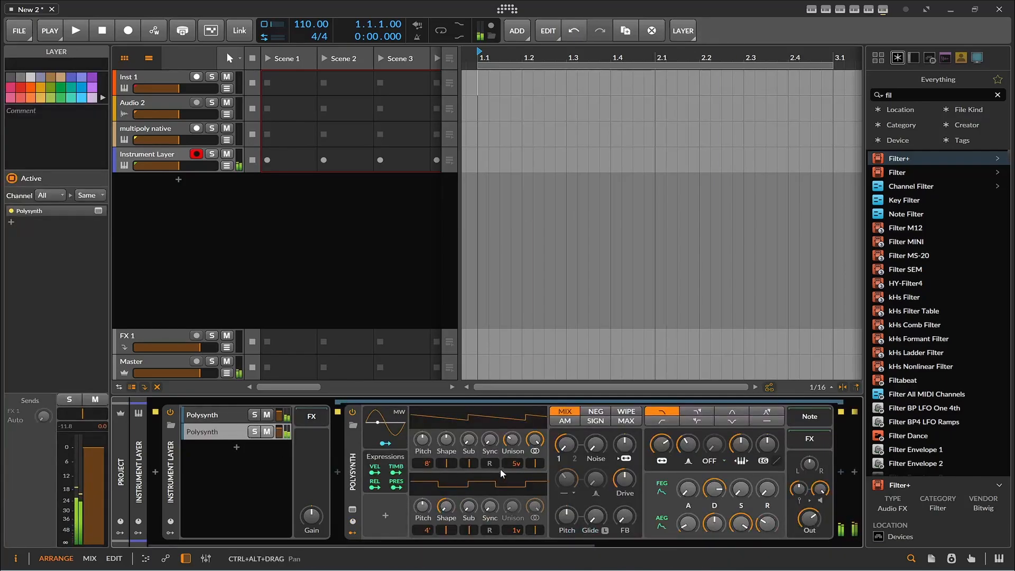
pyautogui.moveTo(516, 463); pyautogui.dragTo(535, 458)
pyautogui.click(474, 467)
pyautogui.moveTo(474, 462); pyautogui.dragTo(470, 442)
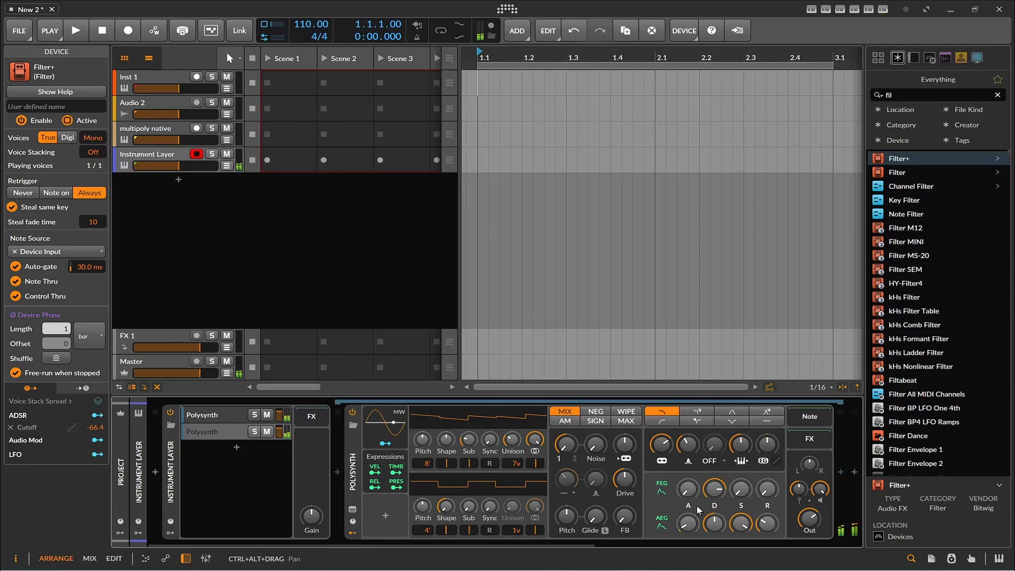
# Lengthen the amplitude envelope attack on both Polysynths and adjust the amplitude release on the first one
pyautogui.moveTo(697, 529); pyautogui.dragTo(697, 500)
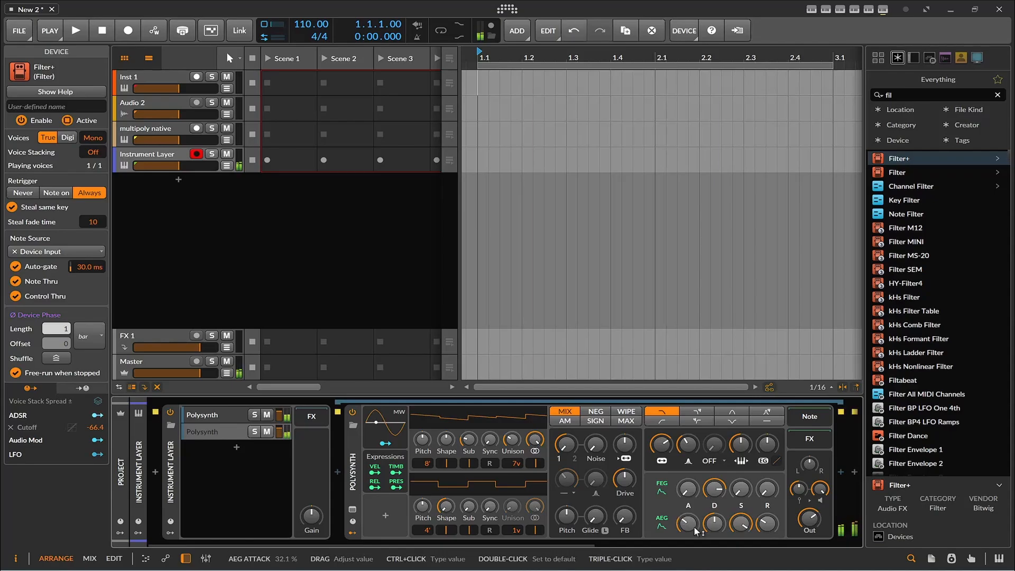
pyautogui.click(218, 414)
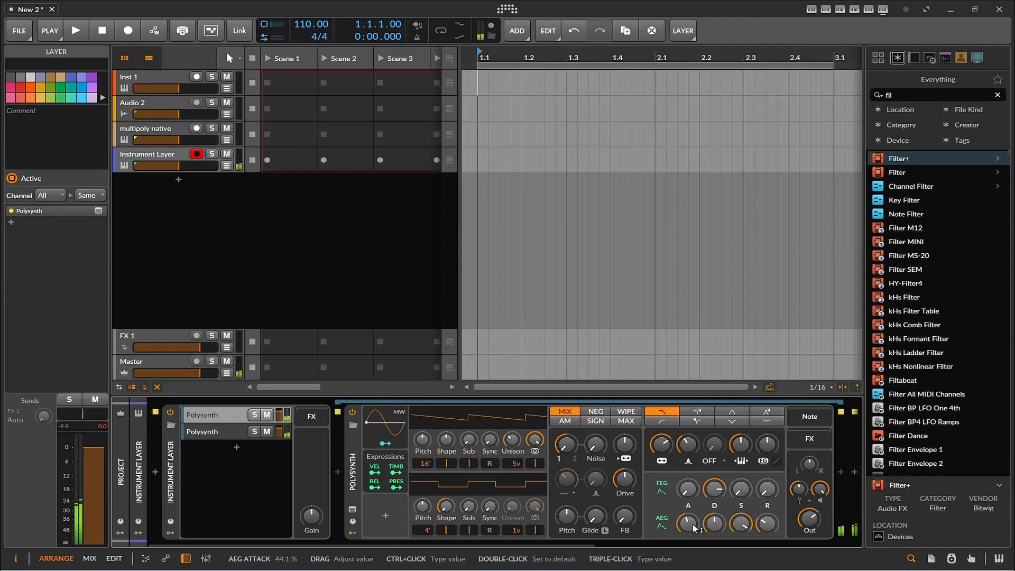
pyautogui.moveTo(694, 527); pyautogui.dragTo(694, 530)
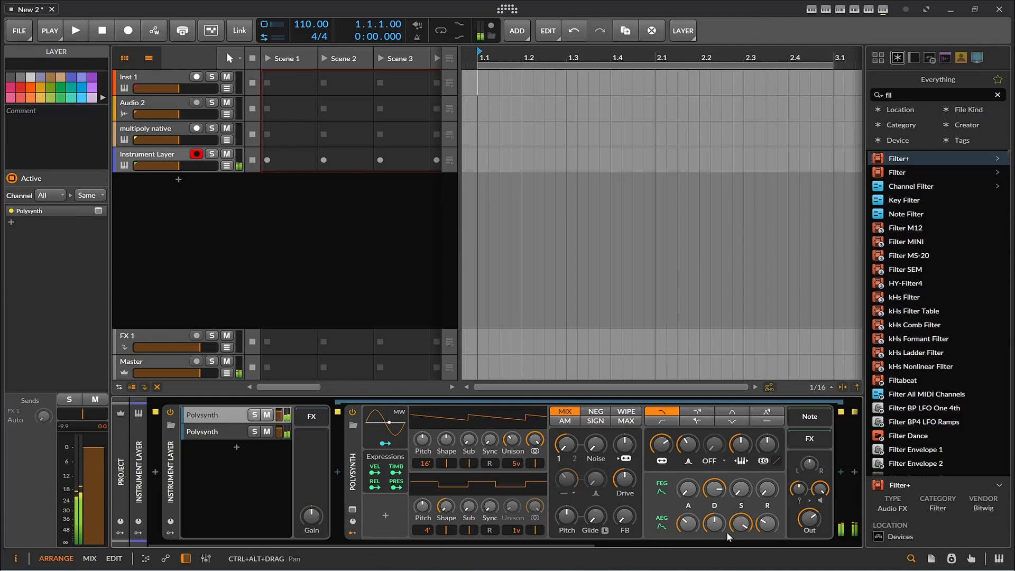
pyautogui.moveTo(766, 523); pyautogui.dragTo(769, 527)
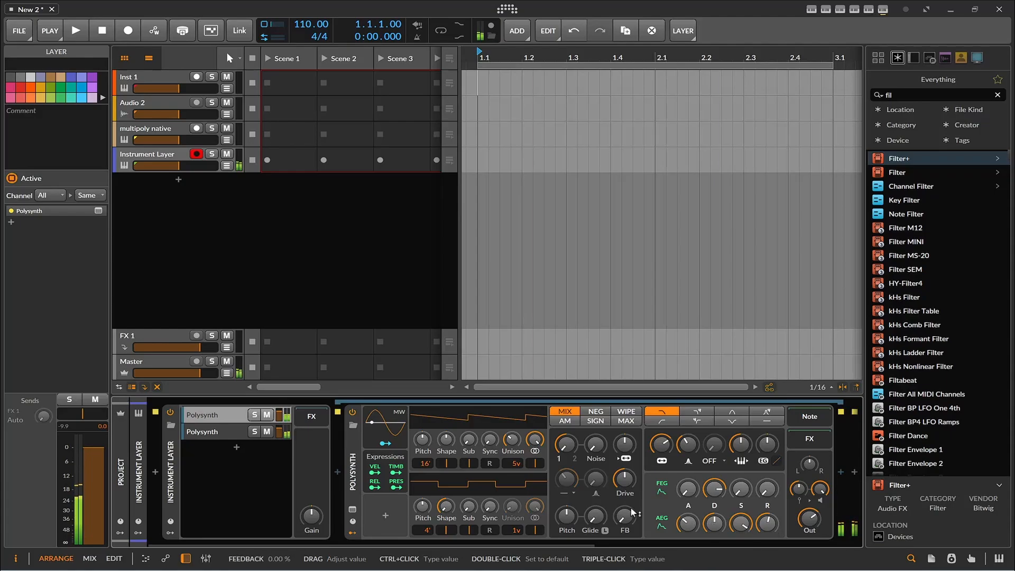
pyautogui.click(213, 436)
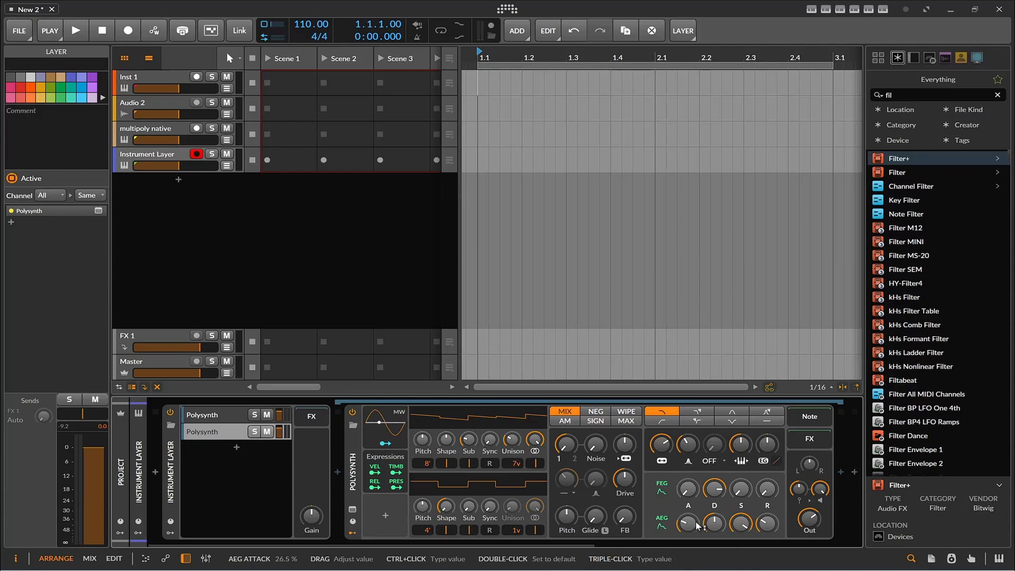
# Examine which filter type Filter A uses in the multipoly native plug-in and close its window
pyautogui.click(180, 132)
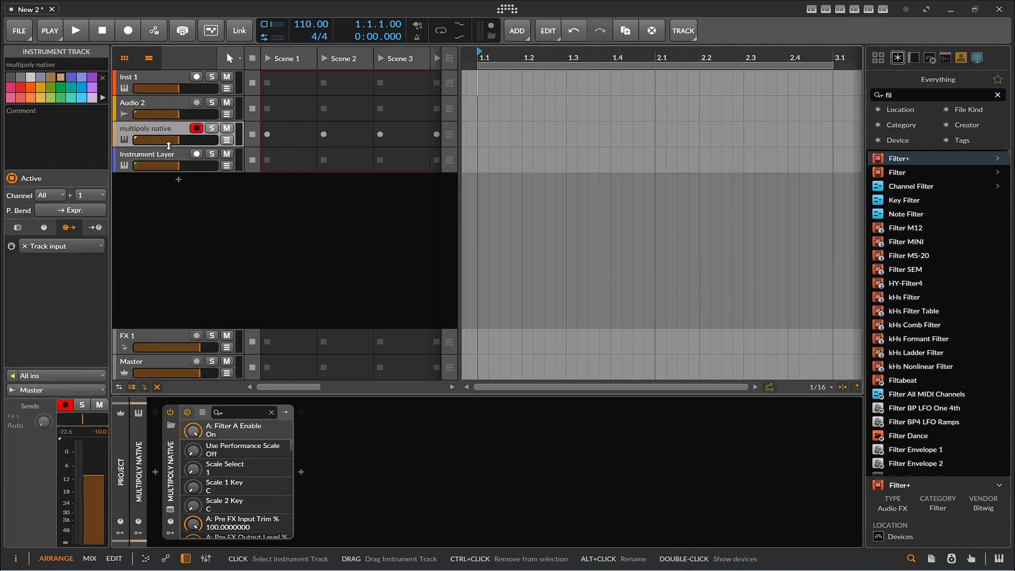
pyautogui.click(170, 510)
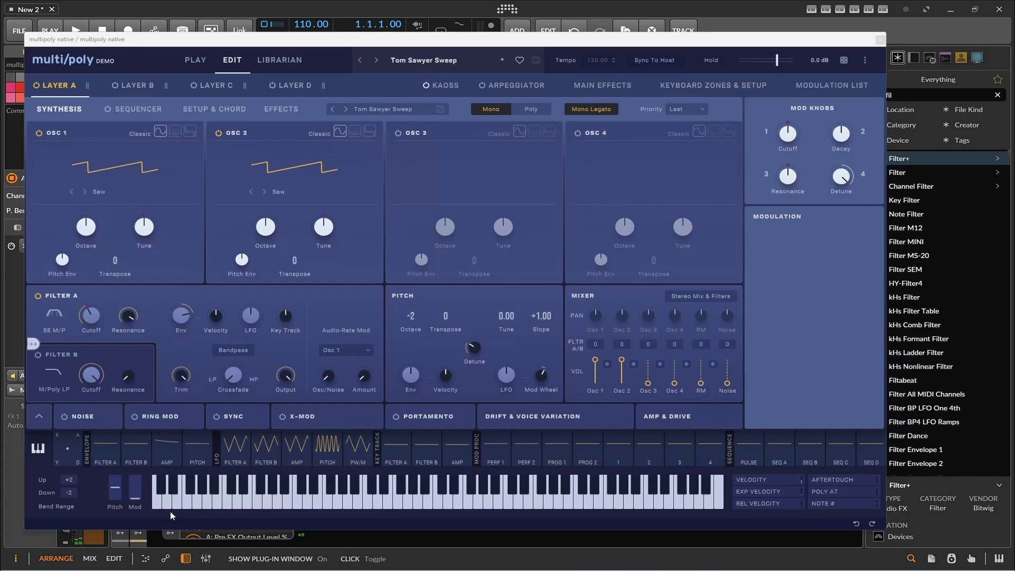
pyautogui.click(54, 315)
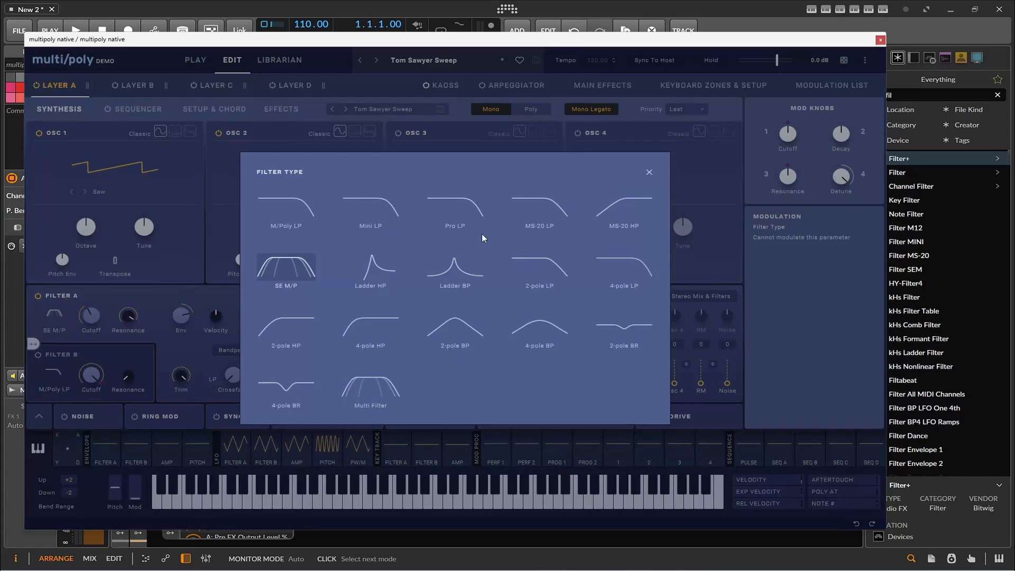
pyautogui.click(649, 172)
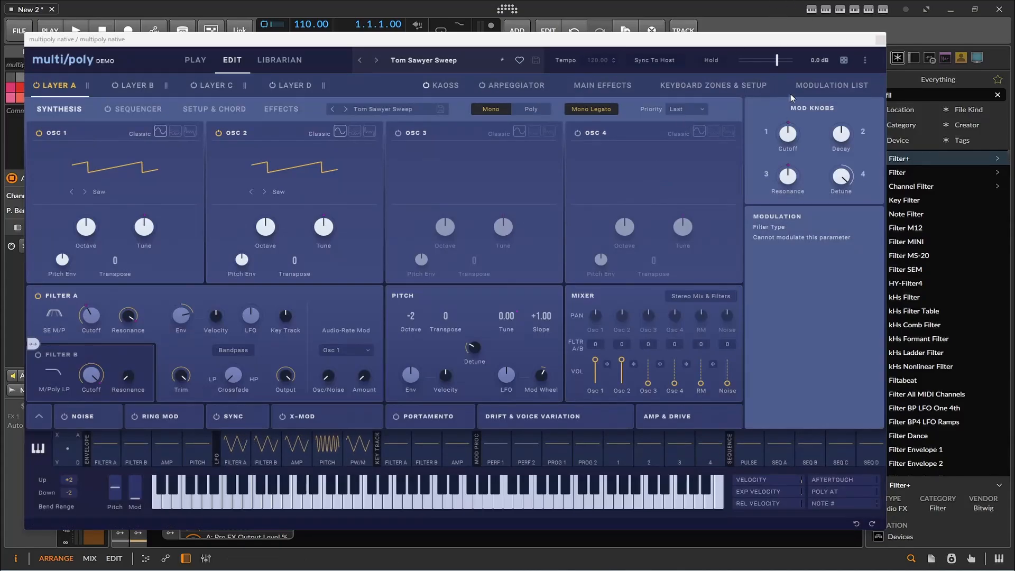
pyautogui.click(881, 40)
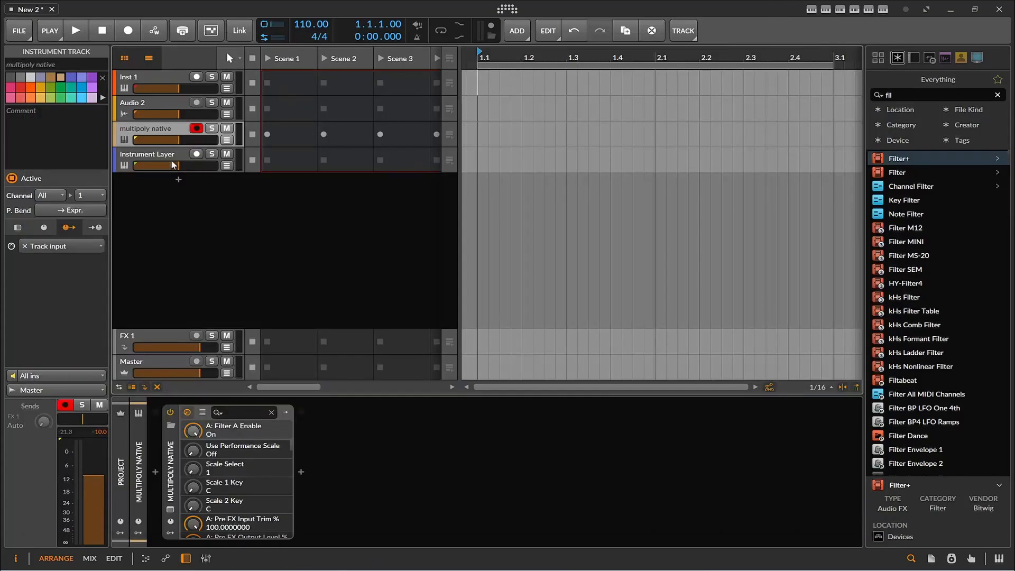
# In the Instrument Layer's FX chain, set the Sallen-Key filter in Filter+ to BP 8 mode with the cutoff at about 870 Hz
pyautogui.click(154, 159)
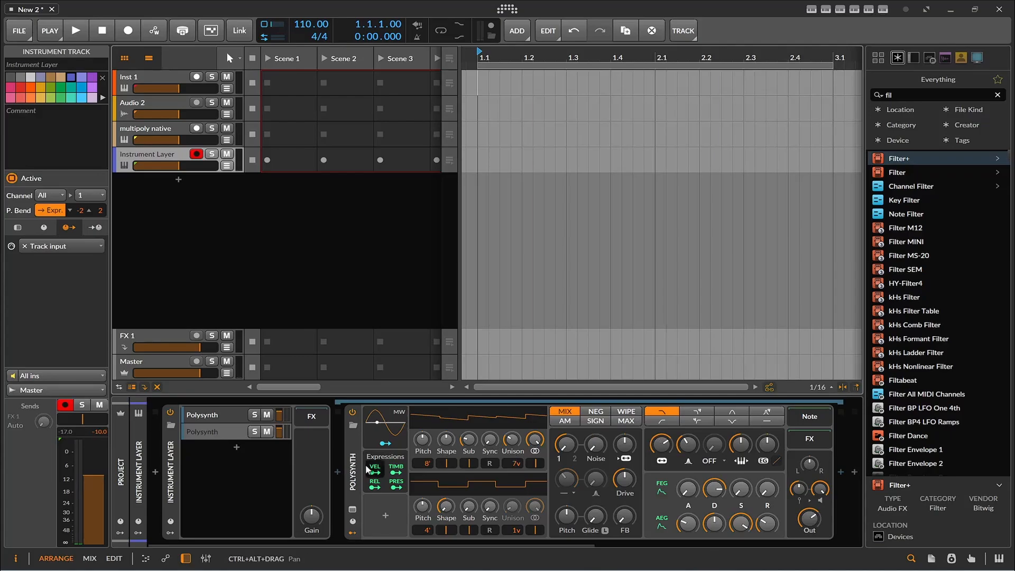
pyautogui.click(326, 423)
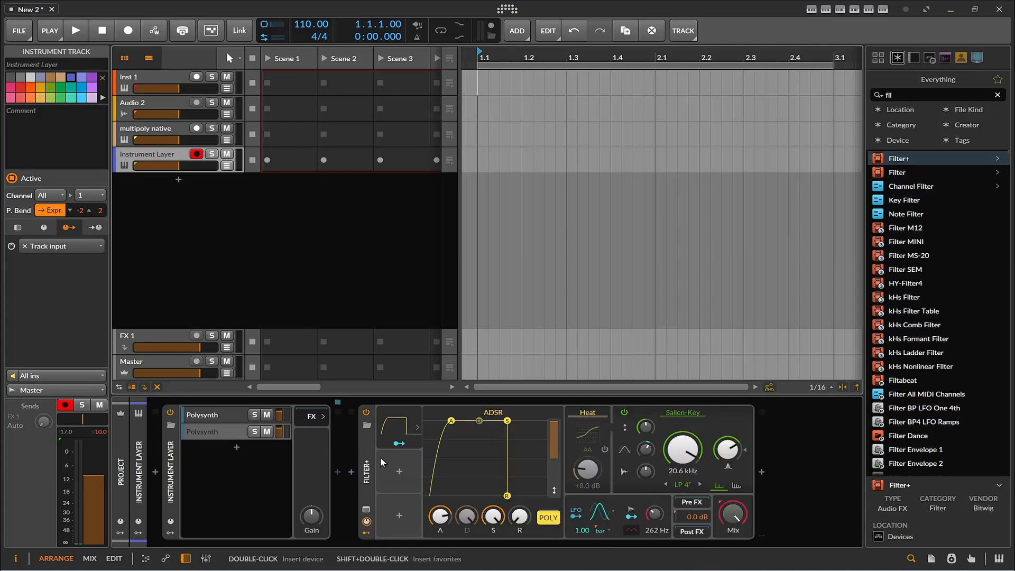
pyautogui.click(683, 484)
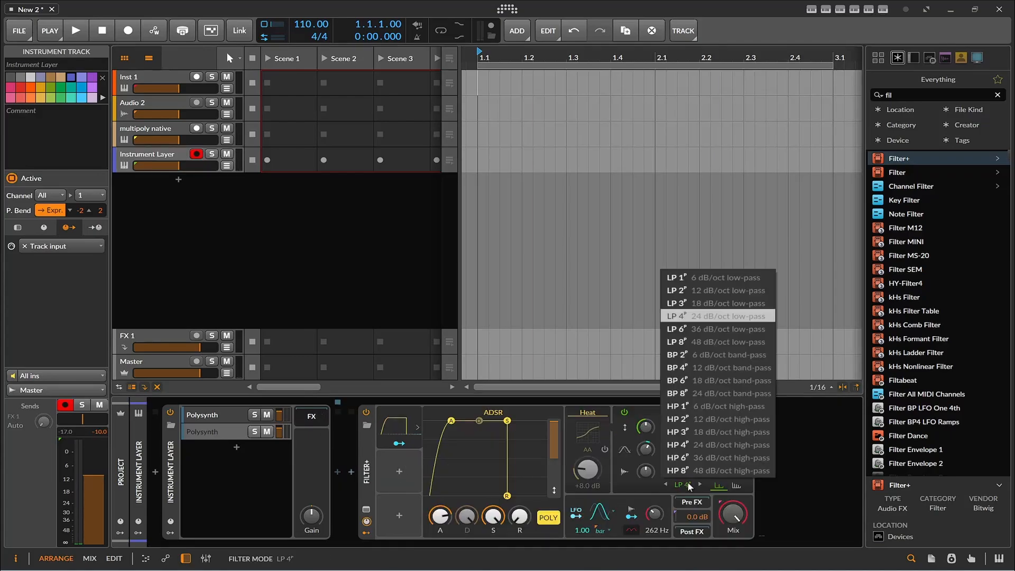
pyautogui.click(717, 392)
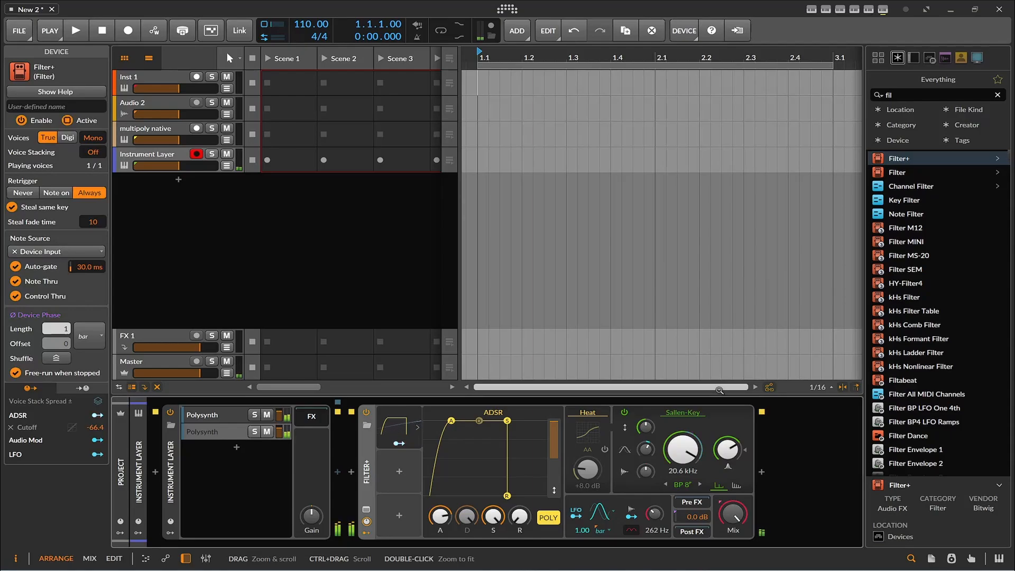
pyautogui.moveTo(682, 450); pyautogui.dragTo(682, 533)
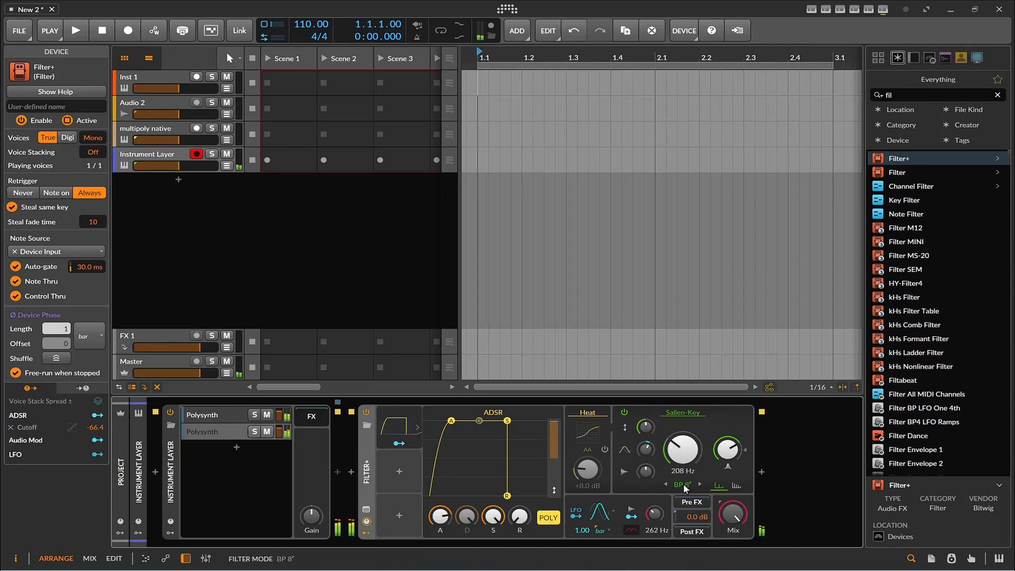
pyautogui.moveTo(687, 457); pyautogui.dragTo(688, 447)
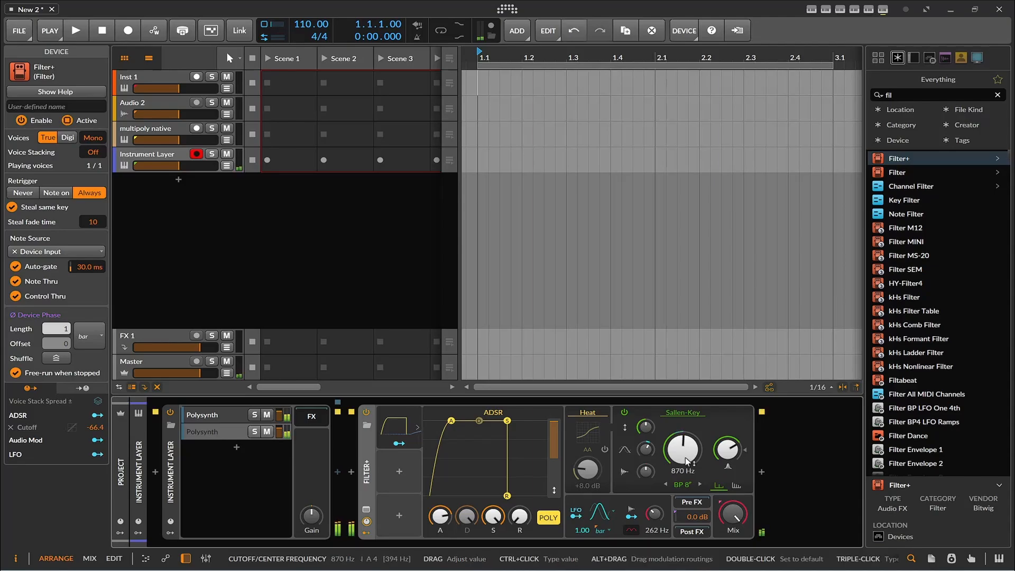
# Change the Sallen-Key filter mode to BP 6 and raise its cutoff to about 5.27 kHz
pyautogui.click(687, 484)
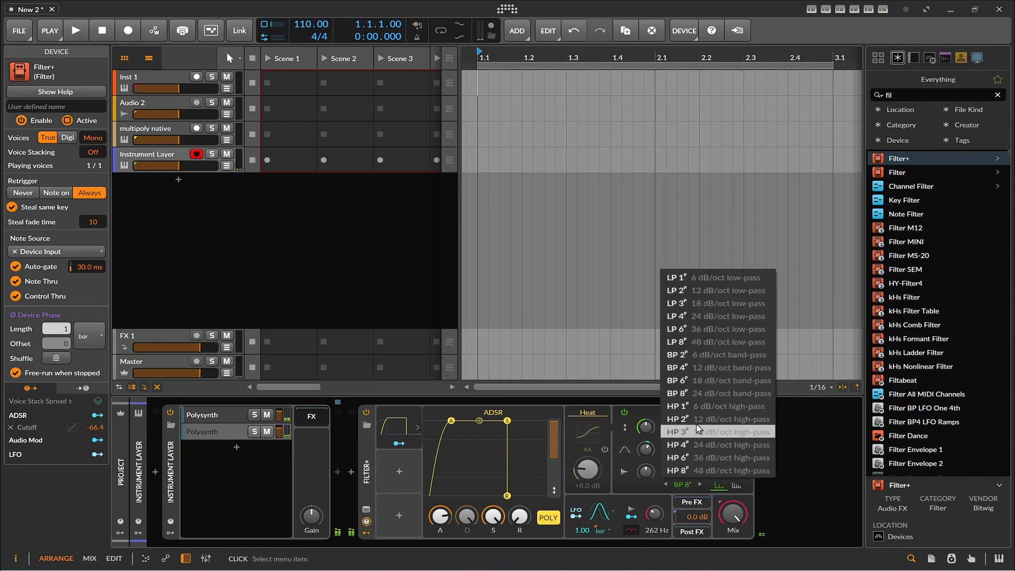
pyautogui.click(697, 381)
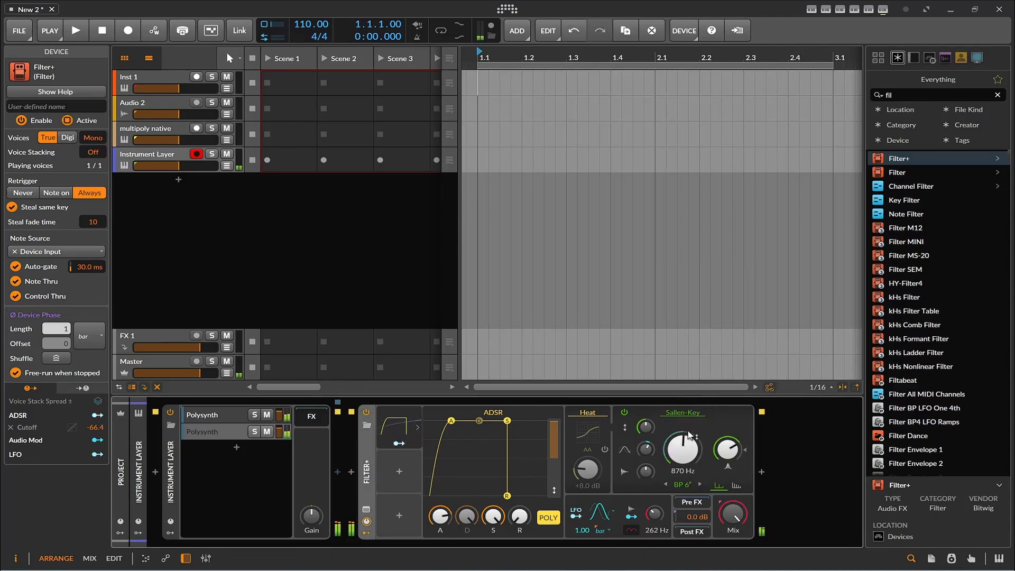
pyautogui.moveTo(690, 449); pyautogui.dragTo(687, 445)
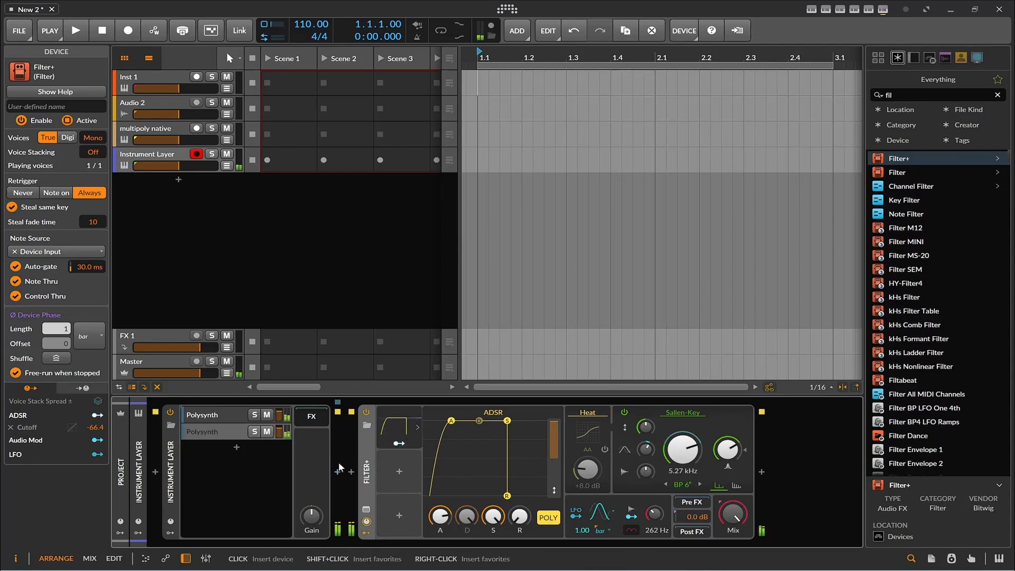
# Raise the Instrument Layer gain to about +14.4 dB, try BP 8 mode, and change the Filter+ filter type to SVF
pyautogui.moveTo(312, 512); pyautogui.dragTo(312, 489)
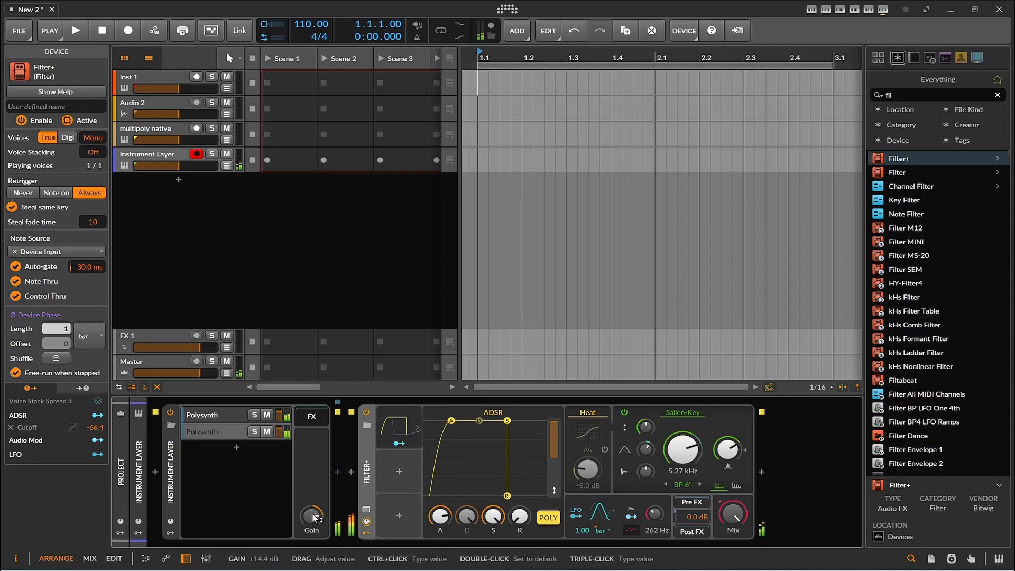
pyautogui.click(679, 484)
pyautogui.click(702, 392)
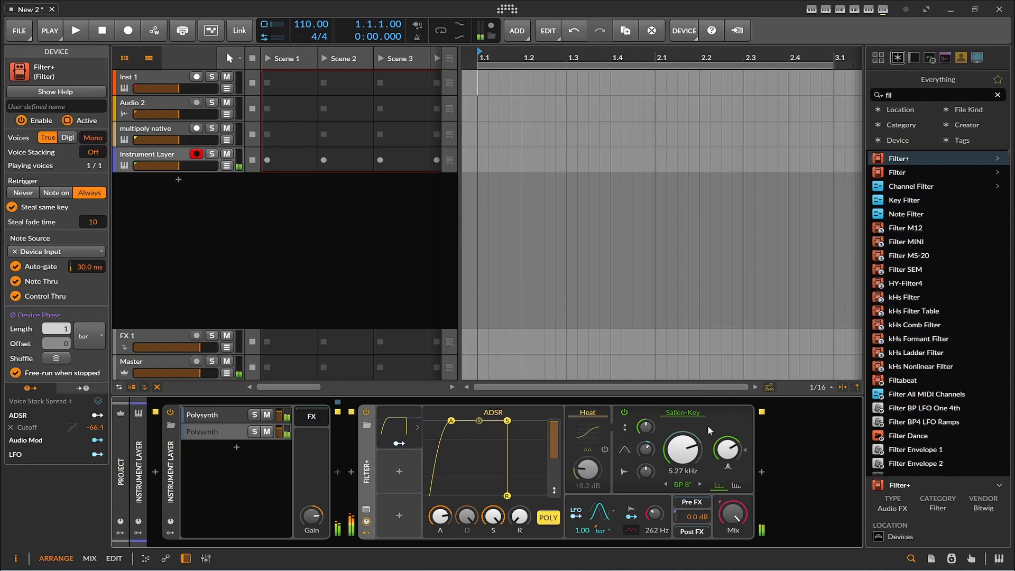
pyautogui.click(683, 411)
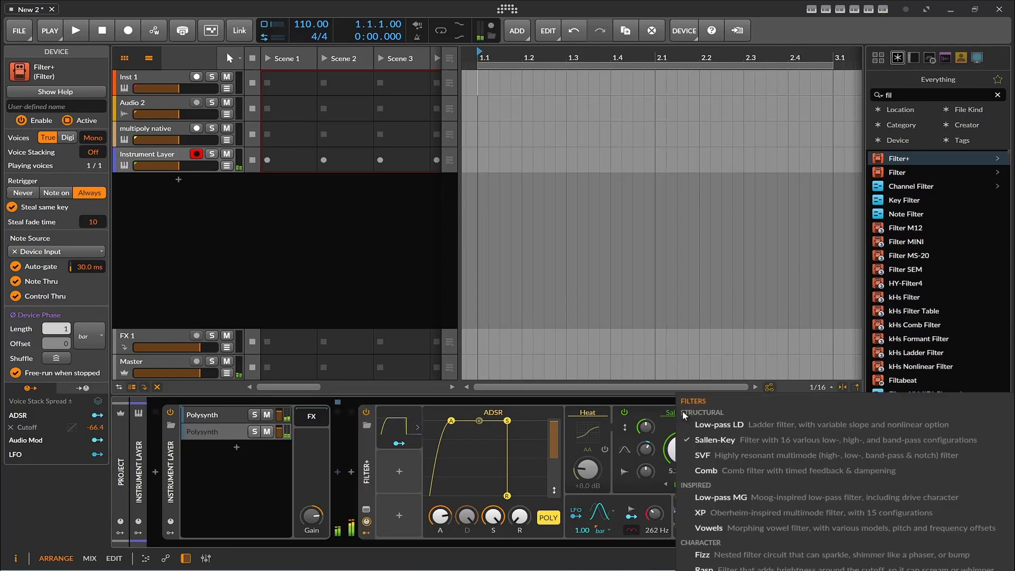
pyautogui.click(705, 454)
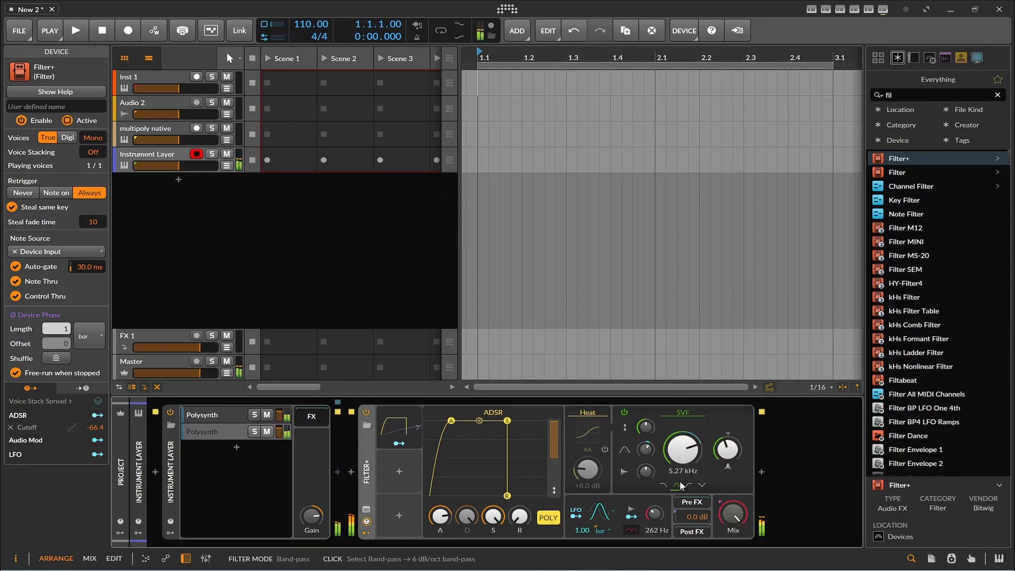
# Raise the SVF cutoff to about 13.0 kHz and fine-tune the attack of the Filter+ ADSR envelope
pyautogui.moveTo(687, 452); pyautogui.dragTo(687, 468)
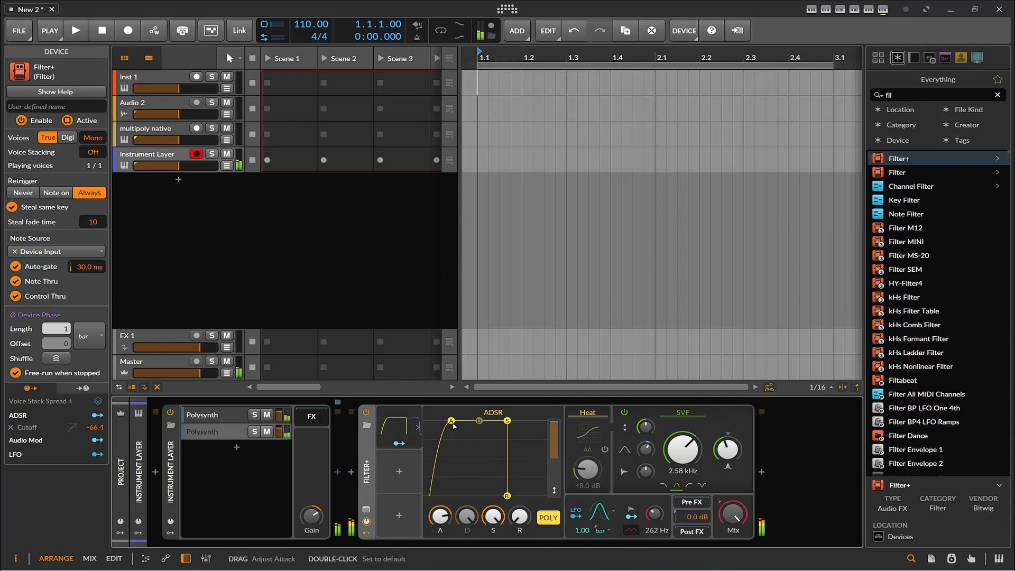
pyautogui.moveTo(453, 426); pyautogui.dragTo(459, 426)
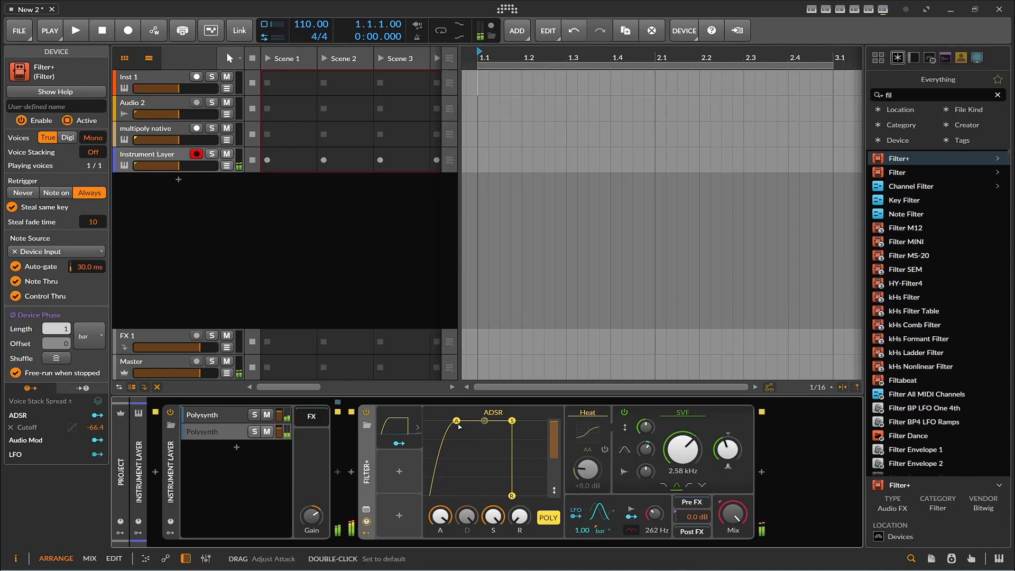
pyautogui.moveTo(687, 440); pyautogui.dragTo(686, 450)
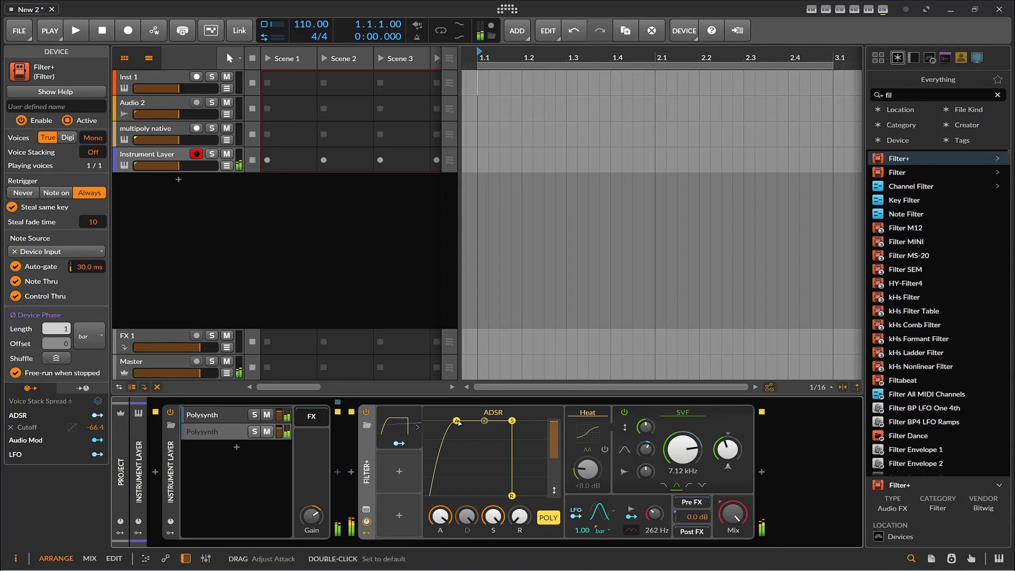
pyautogui.moveTo(458, 423); pyautogui.dragTo(456, 422)
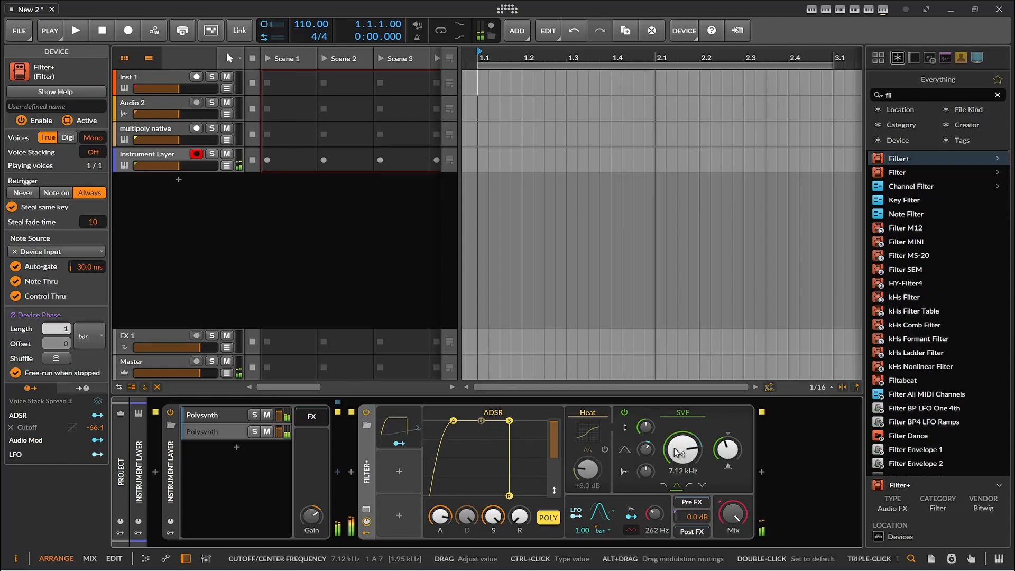
pyautogui.moveTo(678, 452); pyautogui.dragTo(732, 457)
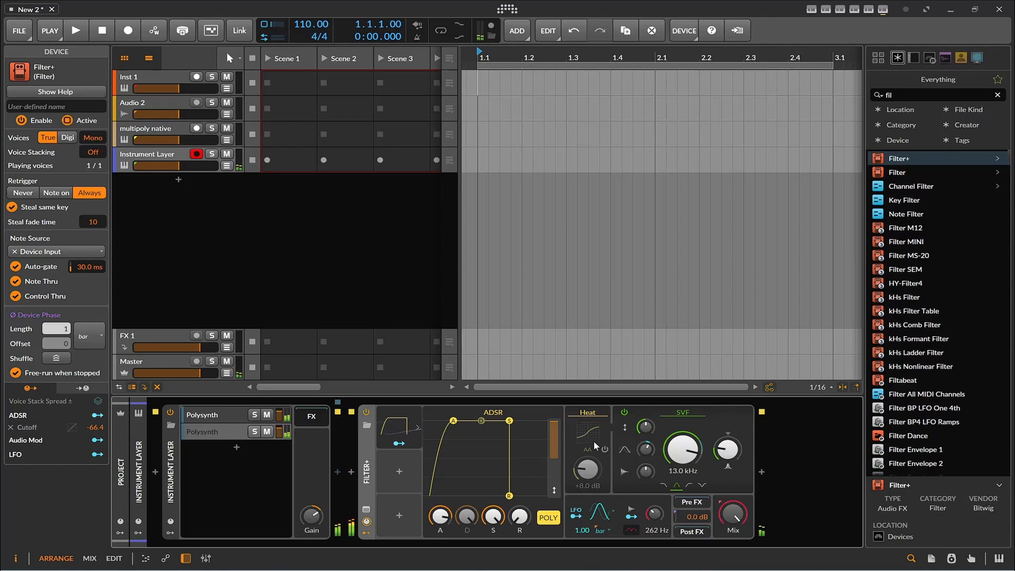
# Bypass the built-in filter on both Polysynths, briefly trying the 2-pole band-pass on the first one
pyautogui.click(218, 415)
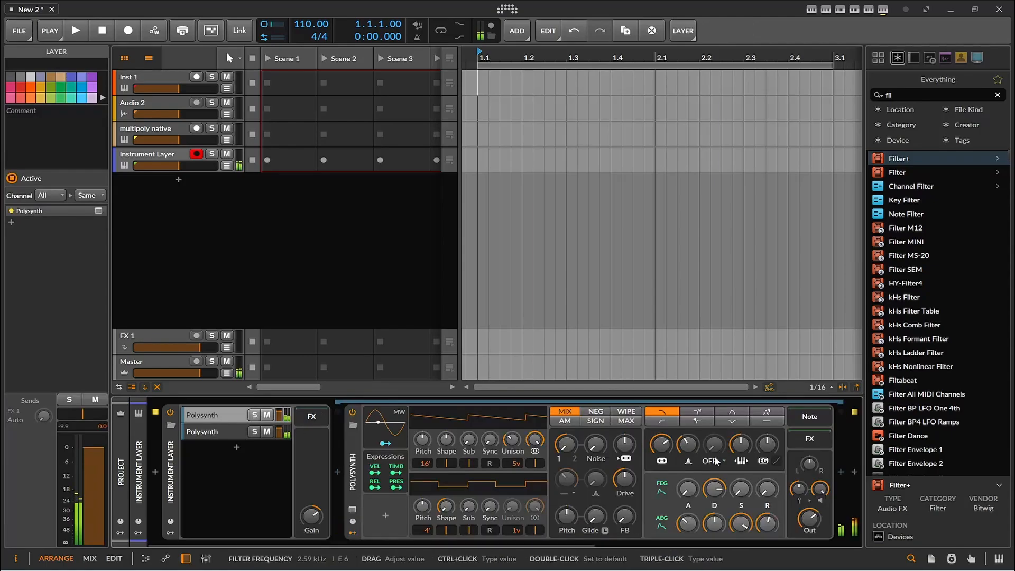
pyautogui.click(735, 412)
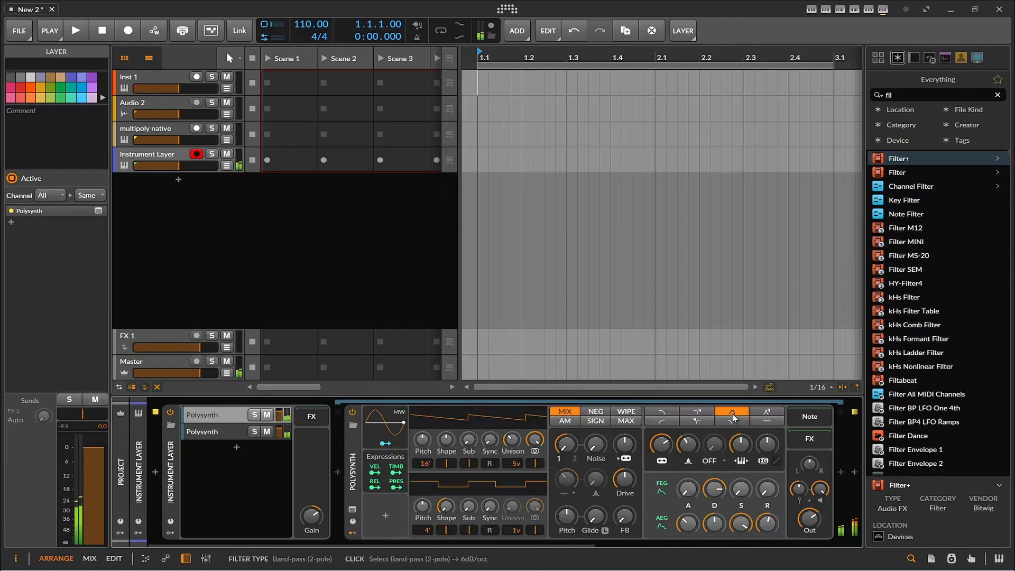
pyautogui.click(766, 421)
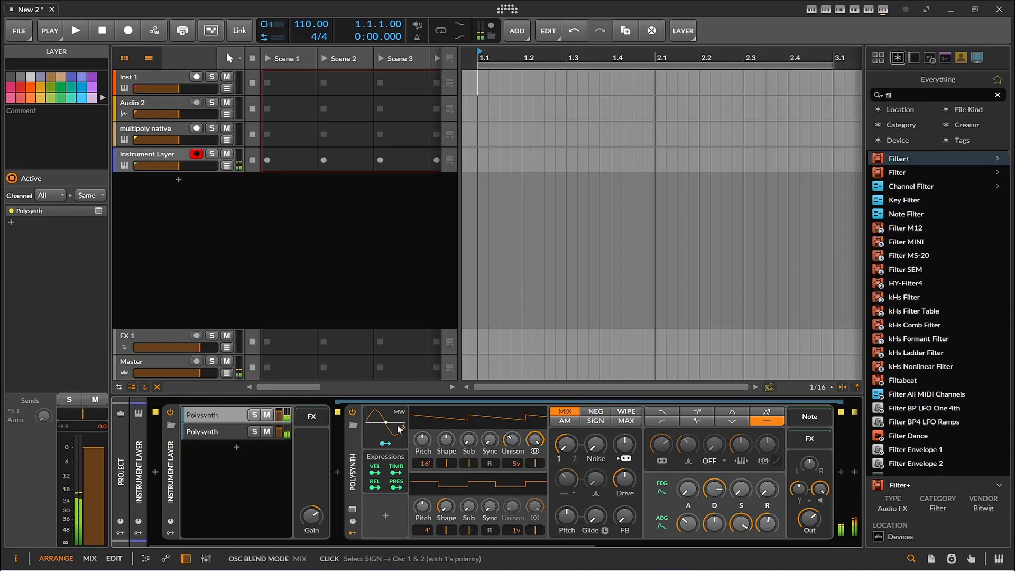
pyautogui.click(202, 431)
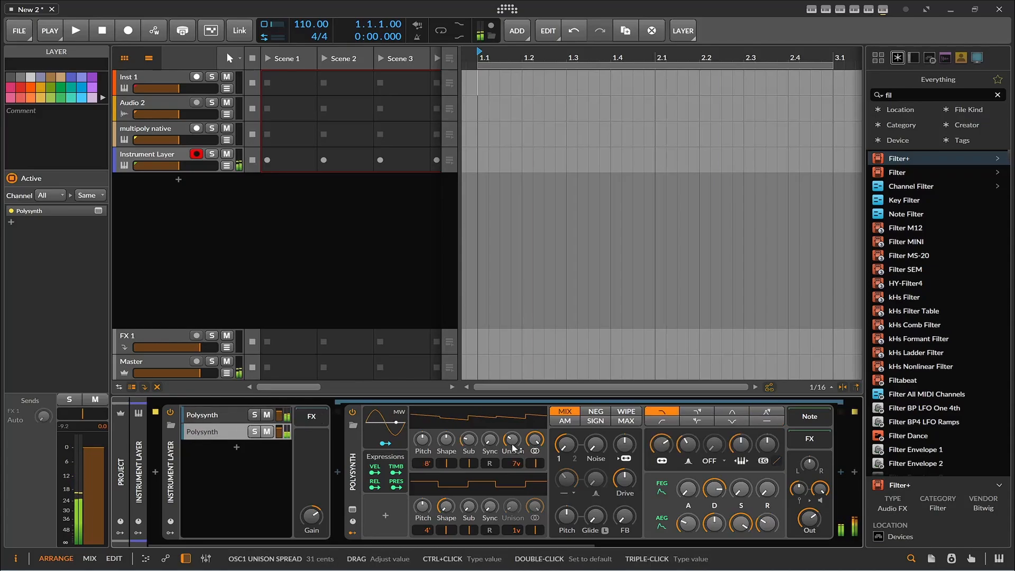
pyautogui.click(765, 421)
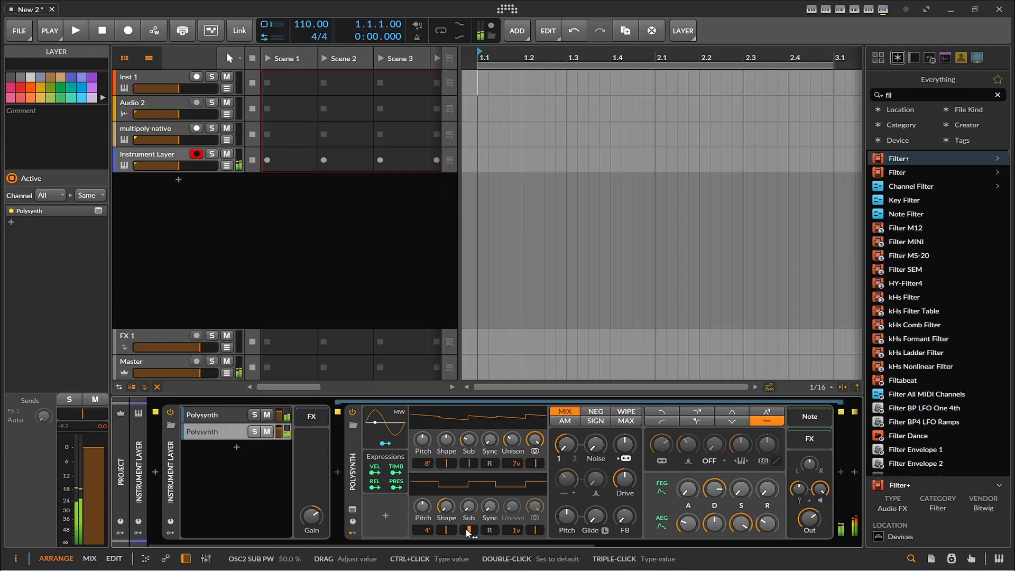
# Back in the layer's FX chain, lower the sustain of the Filter+ ADSR envelope to zero so it decays after the attack
pyautogui.click(311, 417)
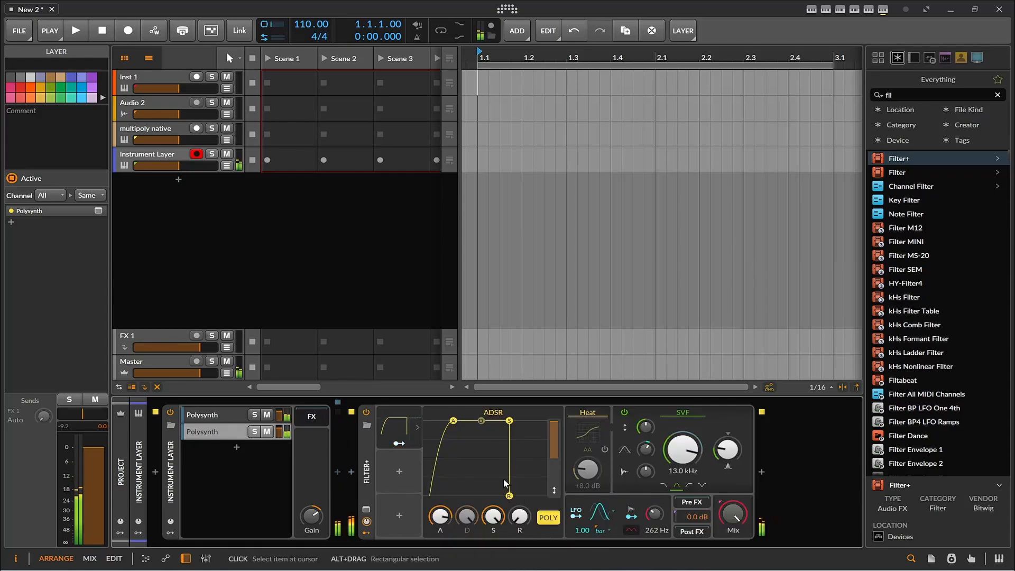
pyautogui.moveTo(503, 479); pyautogui.dragTo(517, 512)
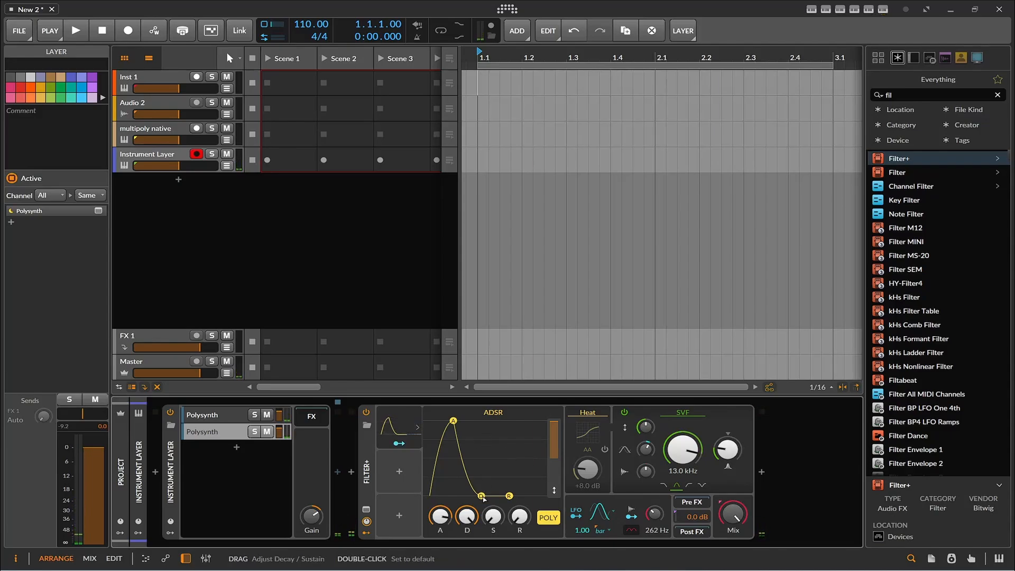
# Raise the sustain of the Filter+ ADSR envelope to a bit above half and shorten its decay, trying zero decay first
pyautogui.moveTo(509, 496); pyautogui.dragTo(500, 452)
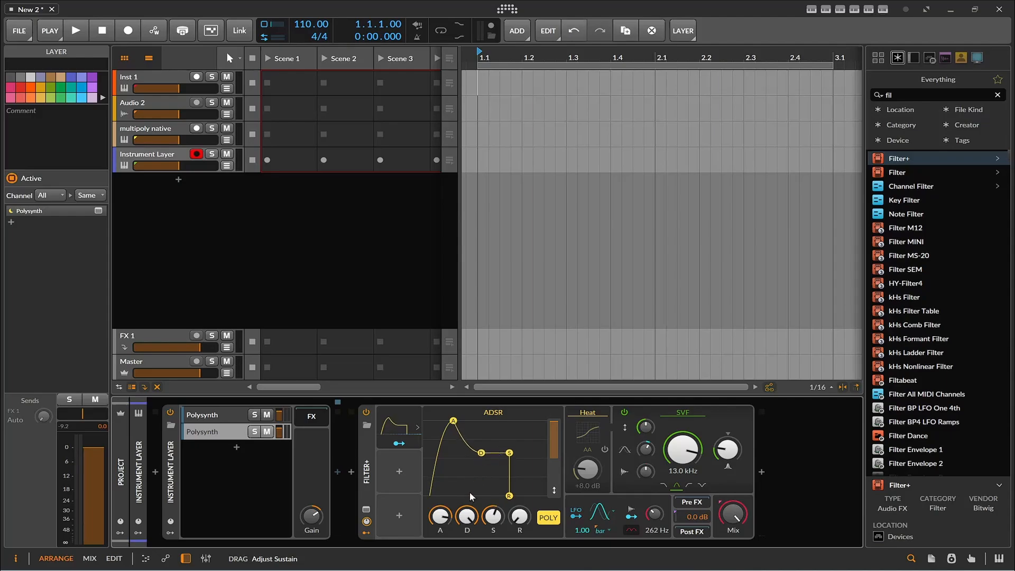
pyautogui.moveTo(466, 515); pyautogui.dragTo(465, 520)
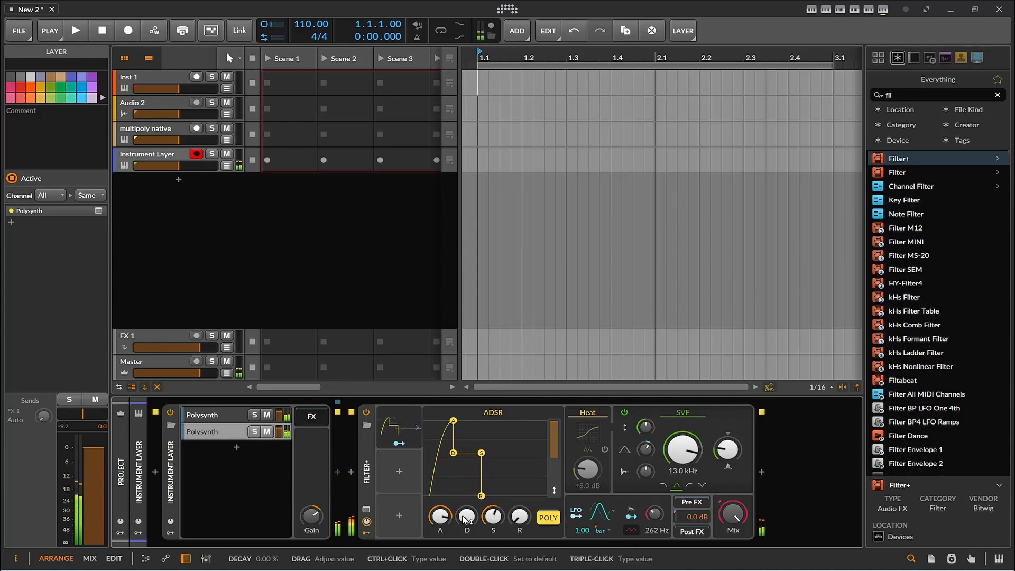
pyautogui.moveTo(464, 519)
pyautogui.mouseDown()
pyautogui.moveTo(464, 478)
pyautogui.moveTo(466, 517)
pyautogui.mouseUp()
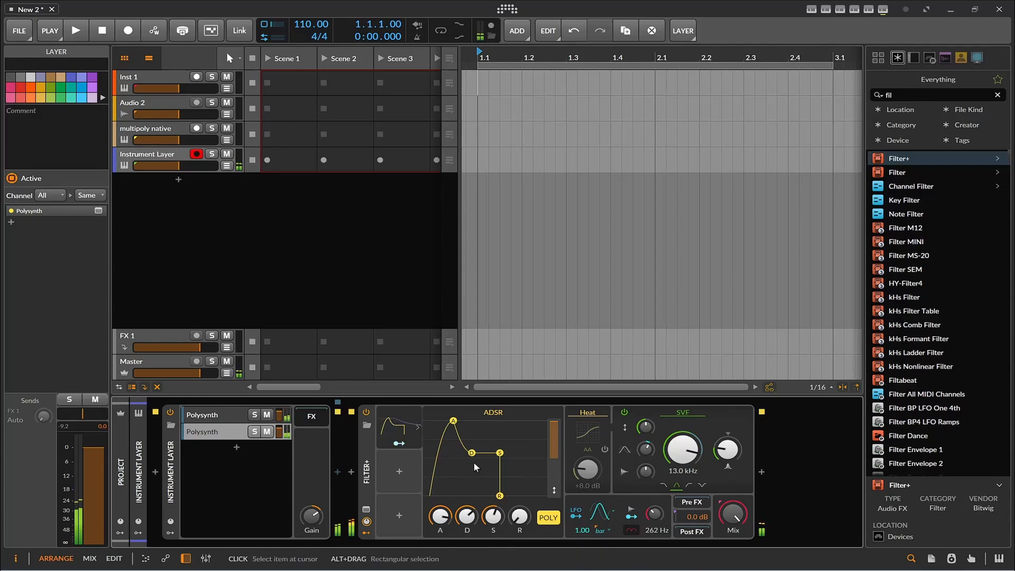
# Examine the multi/poly plug-in on the multipoly native track: its Edit page, performance list and the Kaoss pad on its Play page
pyautogui.click(157, 134)
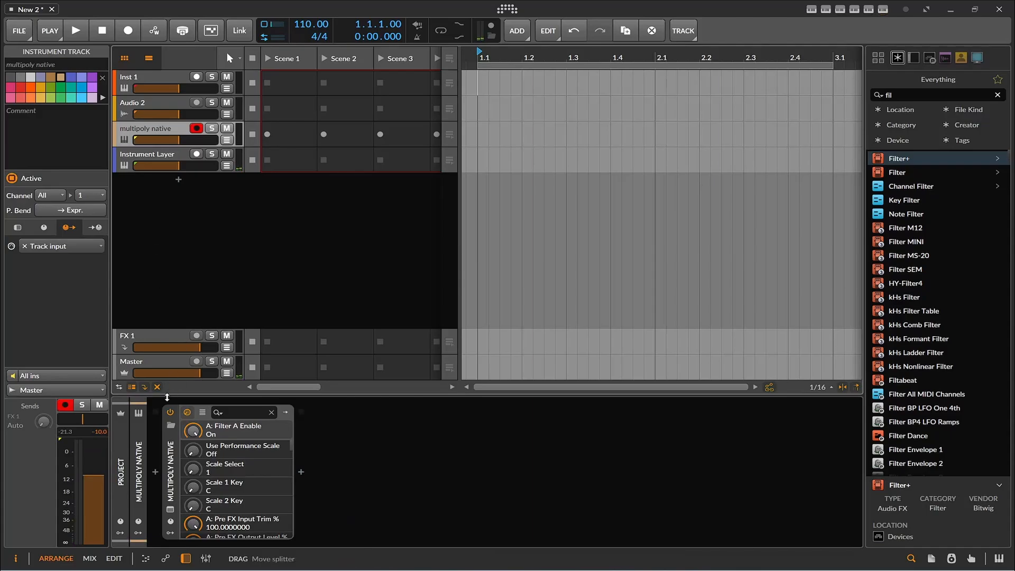
pyautogui.click(172, 508)
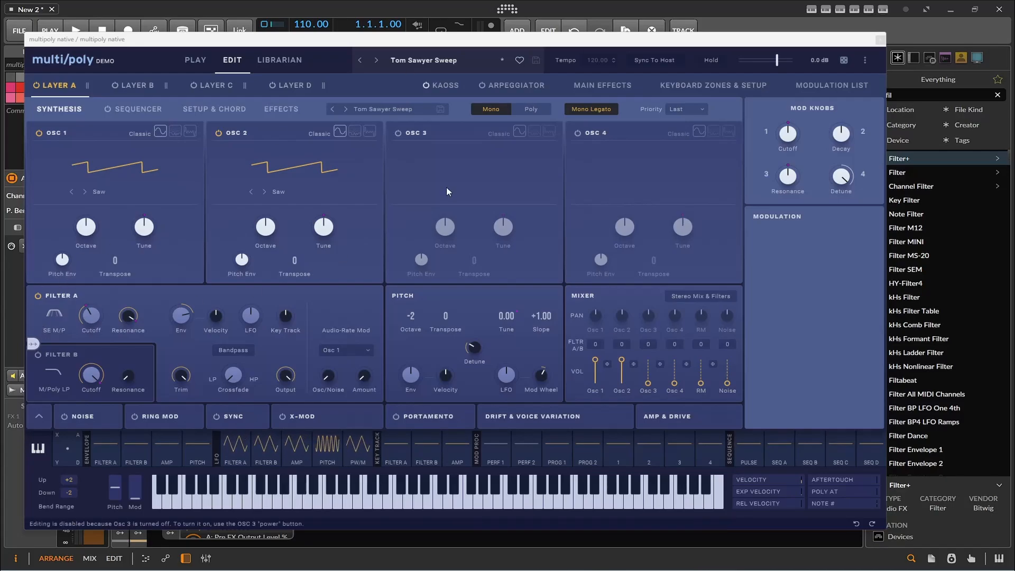
pyautogui.moveTo(457, 39); pyautogui.dragTo(571, 79)
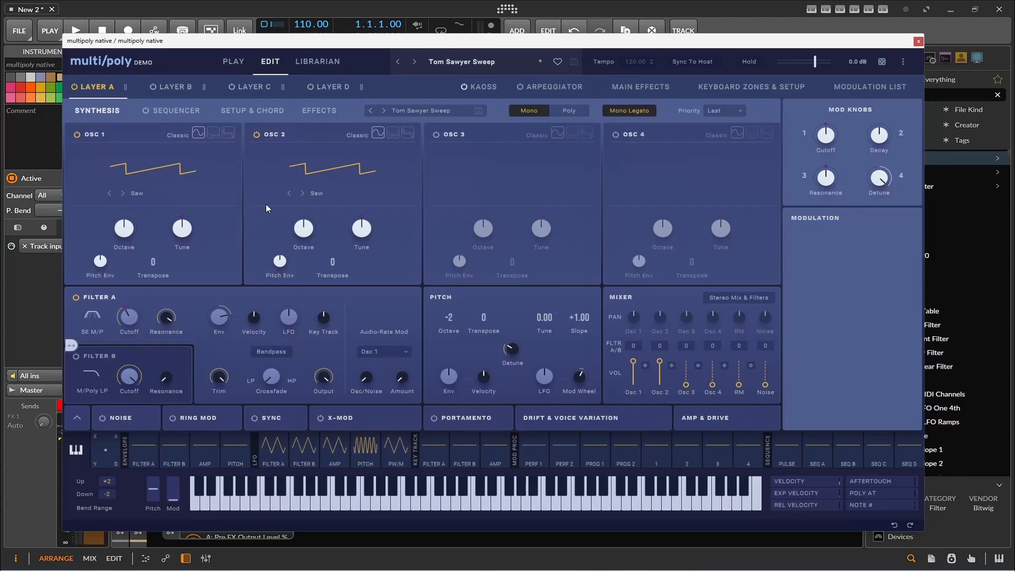
pyautogui.click(458, 62)
pyautogui.scroll(-10, 480, 216)
pyautogui.scroll(15, 481, 215)
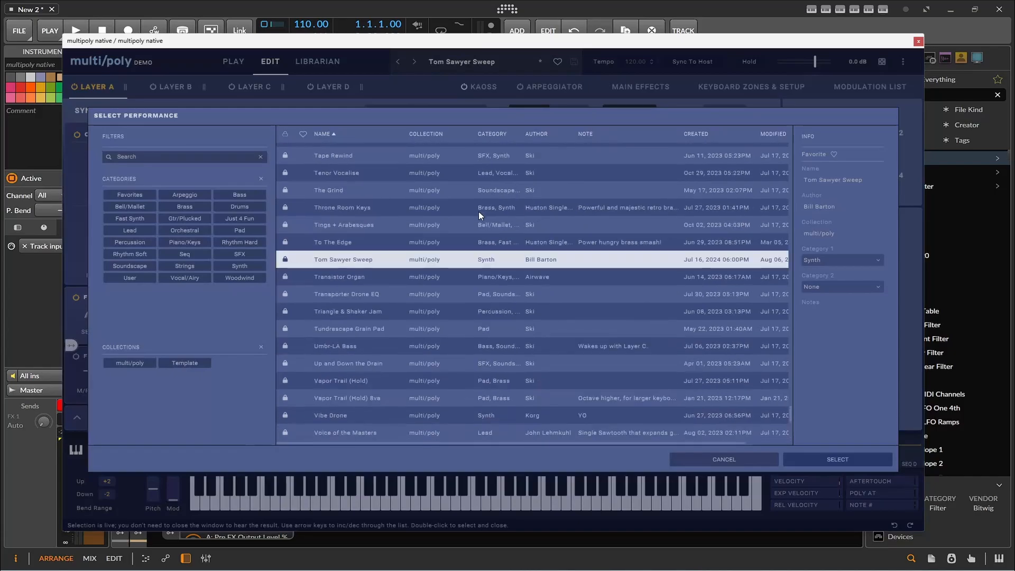
pyautogui.scroll(15, 479, 214)
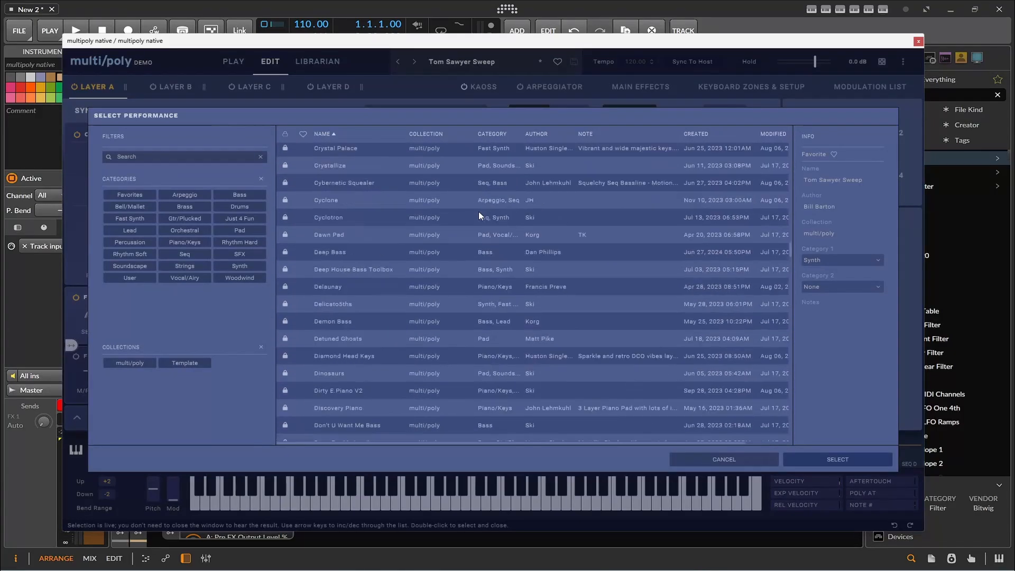
pyautogui.click(709, 459)
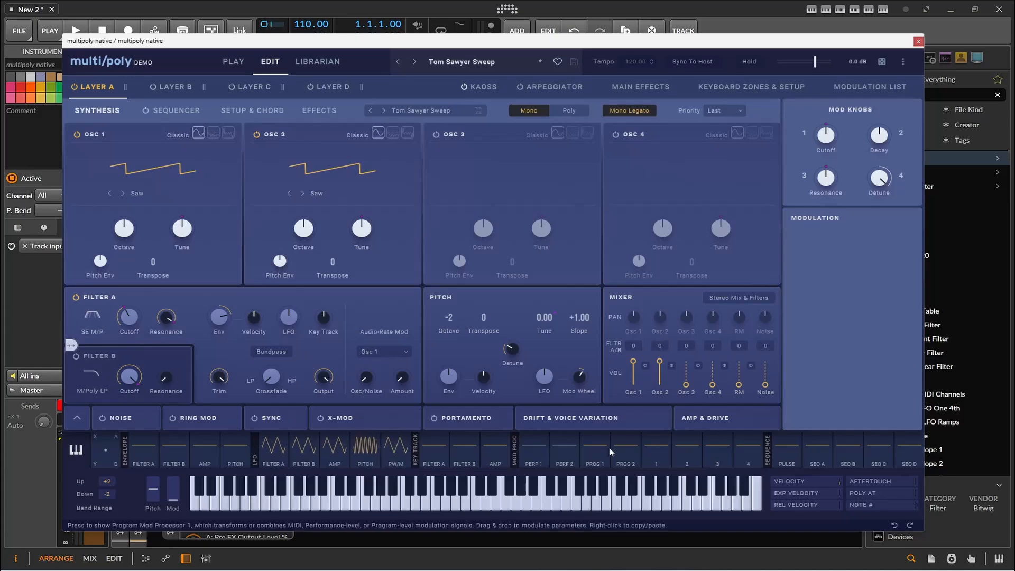
pyautogui.click(233, 61)
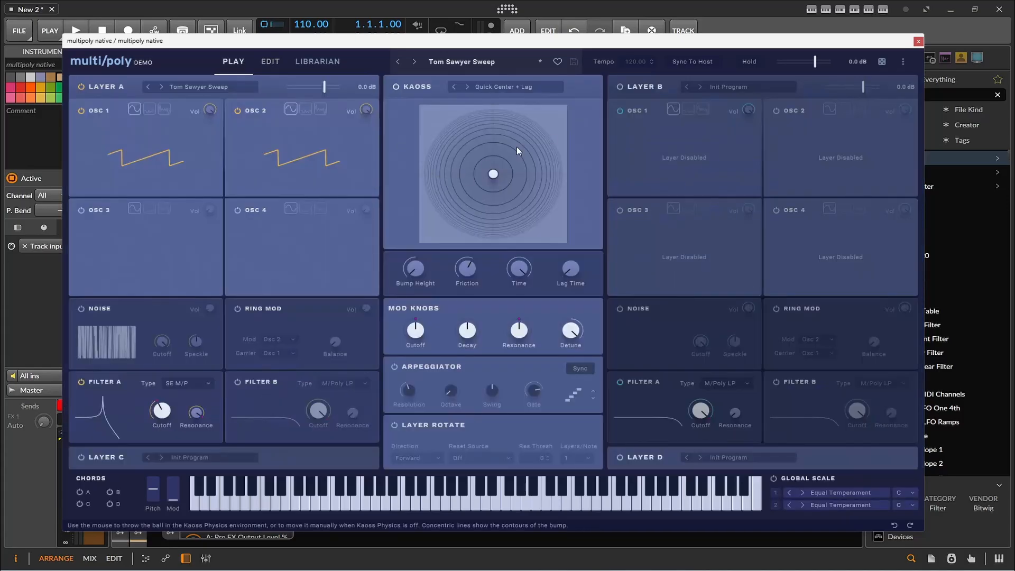
pyautogui.click(918, 41)
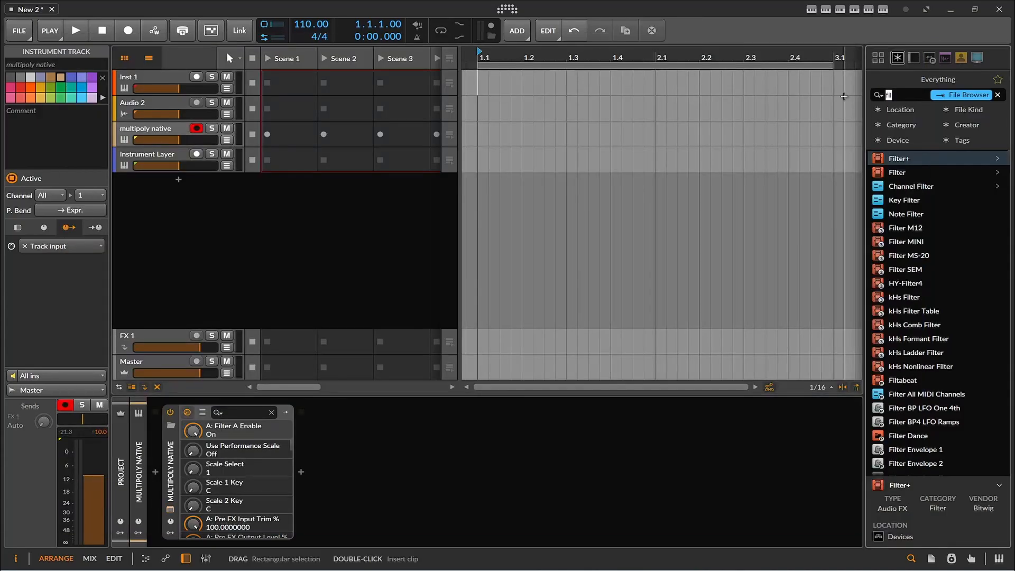
# Try the XY Instrument container after the multi/poly plug-in, moving its blend point, and delete the container
pyautogui.press('BackSpace')
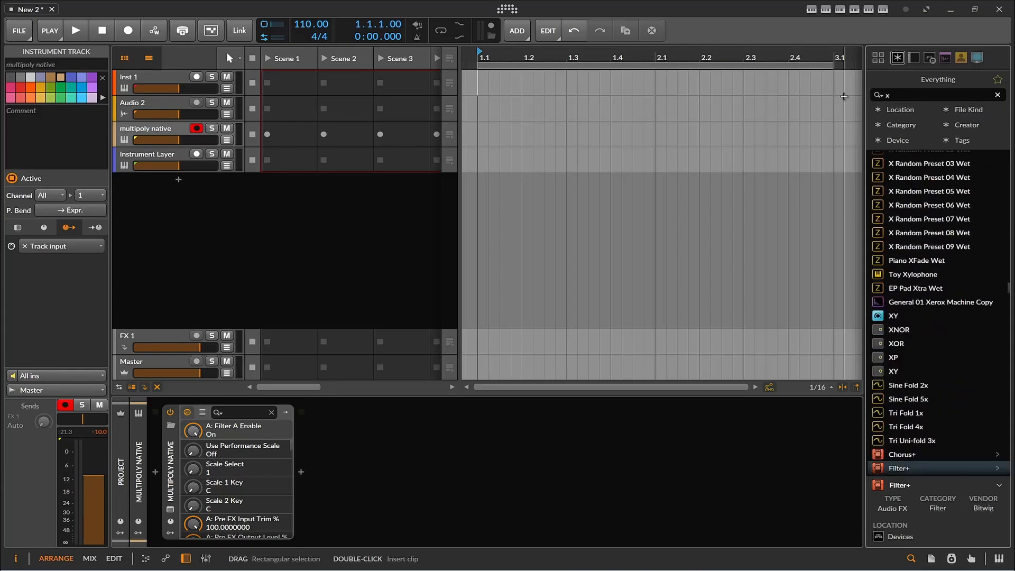
pyautogui.write('xy')
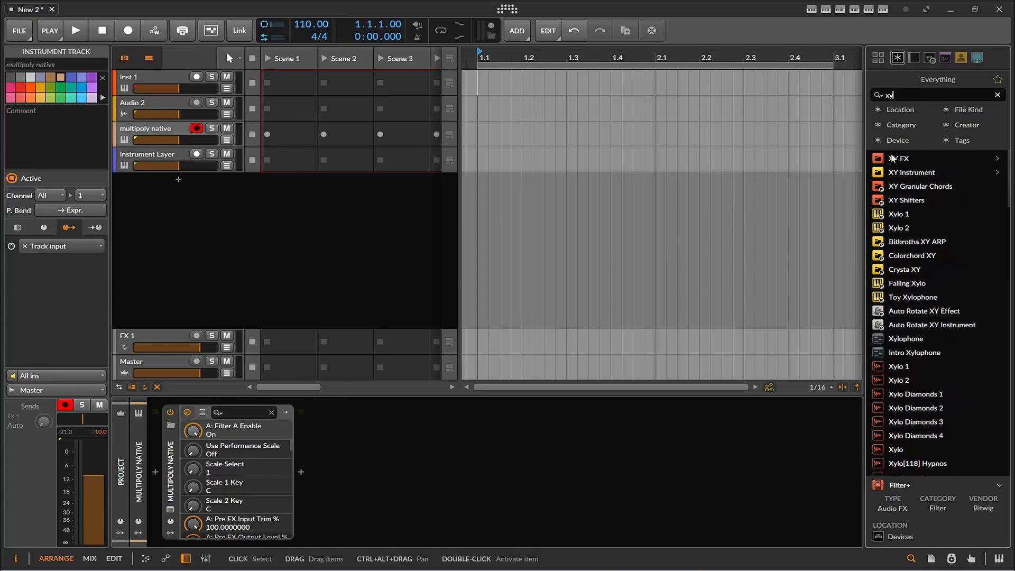
pyautogui.click(893, 160)
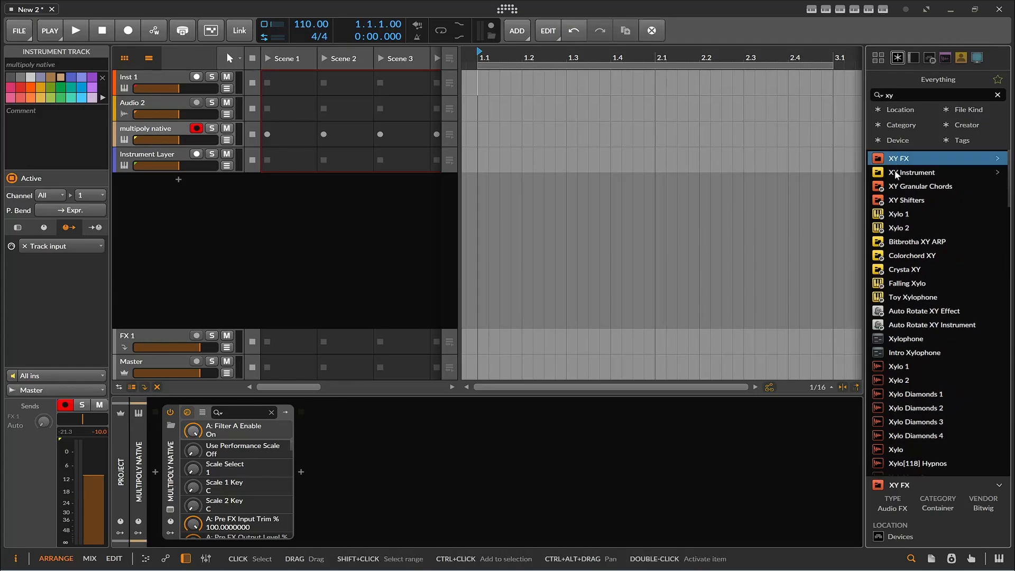
pyautogui.moveTo(896, 174); pyautogui.dragTo(546, 460)
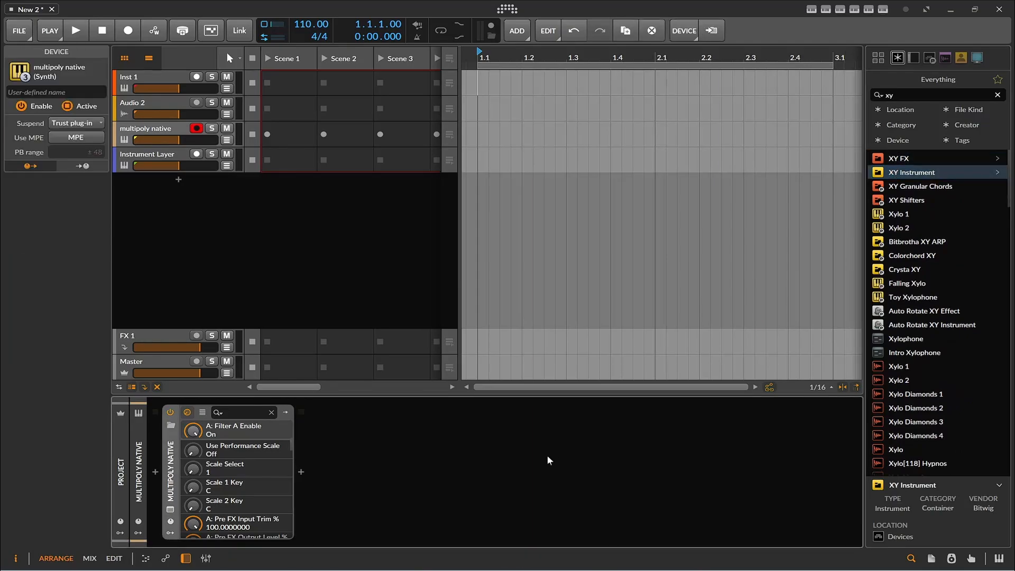
pyautogui.moveTo(375, 471)
pyautogui.mouseDown()
pyautogui.moveTo(351, 471)
pyautogui.moveTo(363, 486)
pyautogui.mouseUp()
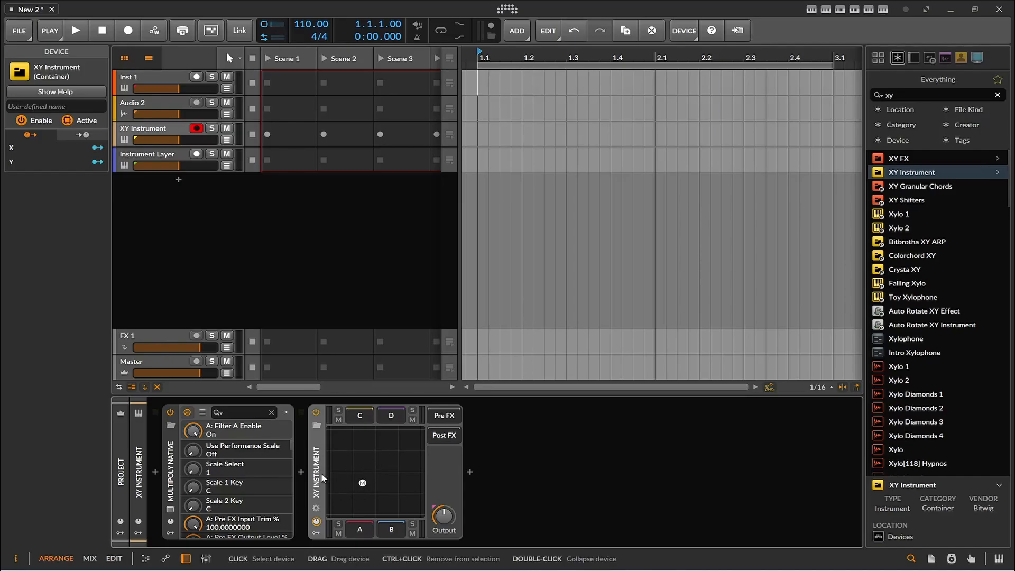
pyautogui.press('Delete')
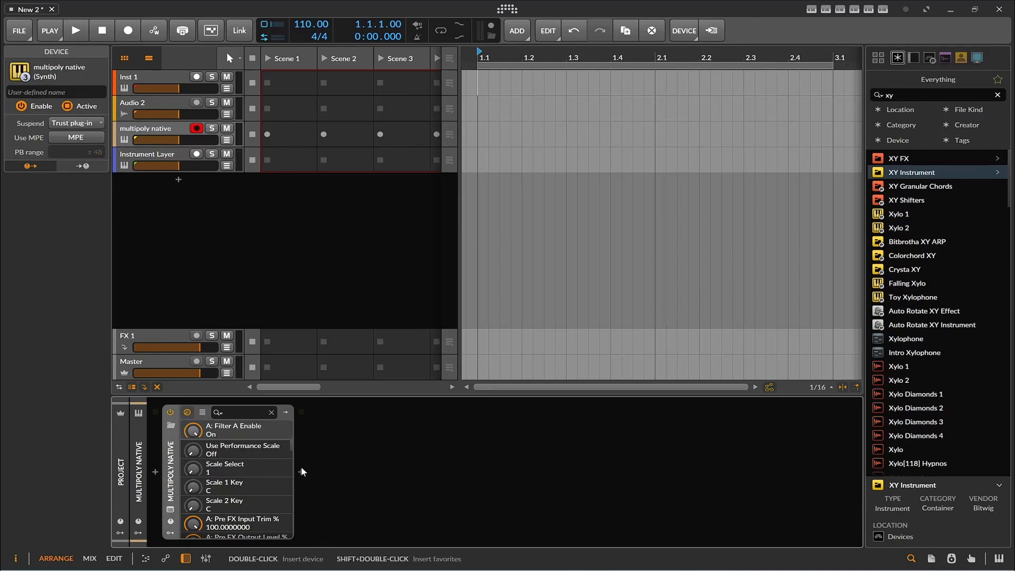
# Add an XY modulator to the Instrument Layer's Filter+, mapping Y to Cutoff at -62.4 and X to the ADSR Attack at -0.43
pyautogui.click(137, 154)
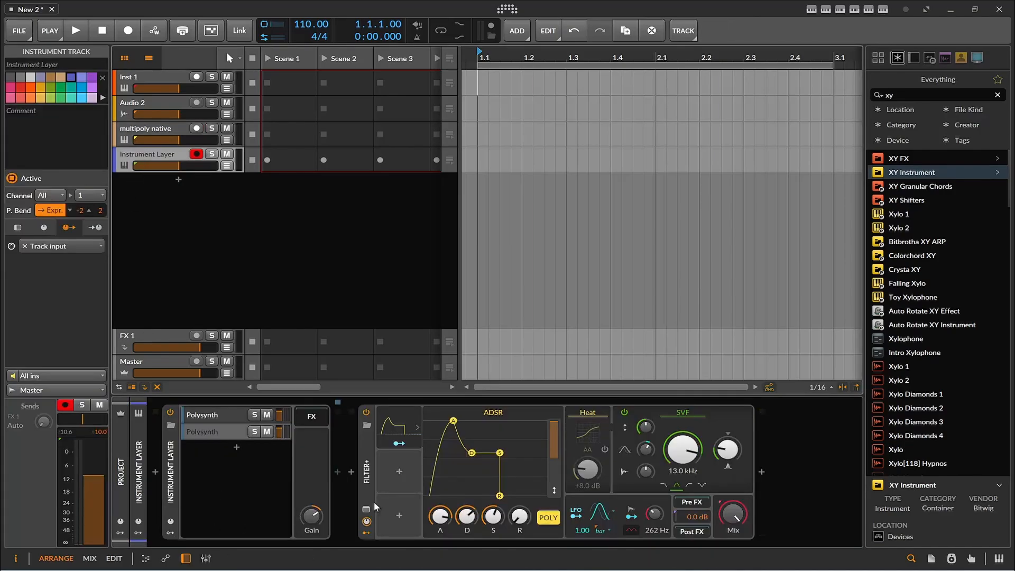
pyautogui.click(399, 471)
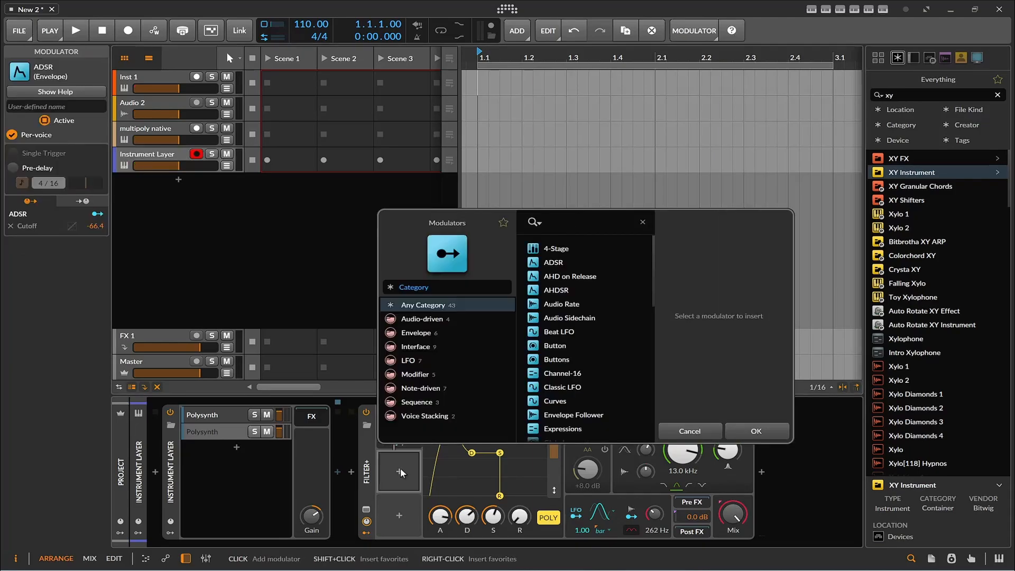
pyautogui.scroll(-8, 589, 370)
pyautogui.doubleClick(548, 437)
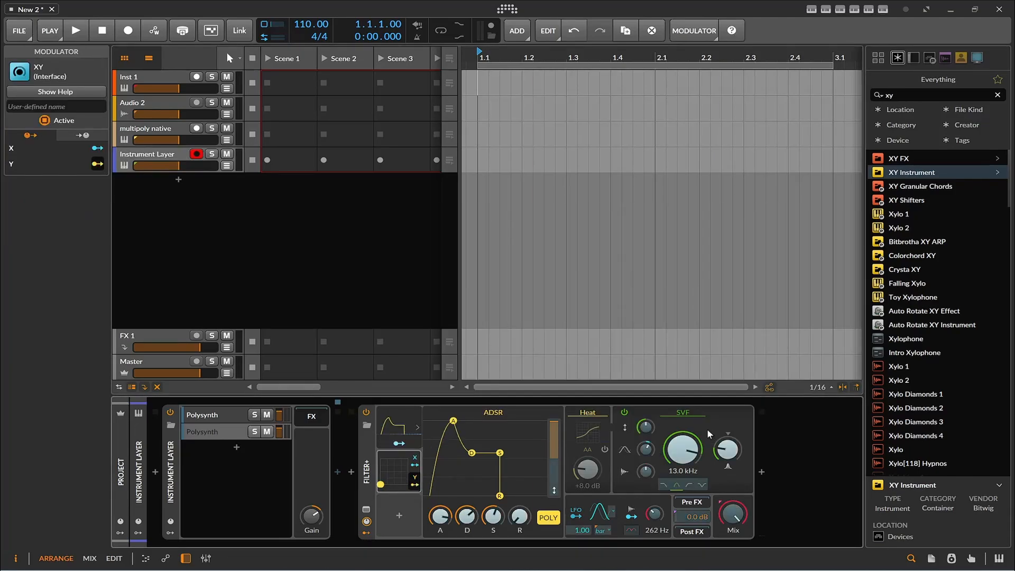
pyautogui.moveTo(683, 450); pyautogui.dragTo(683, 484)
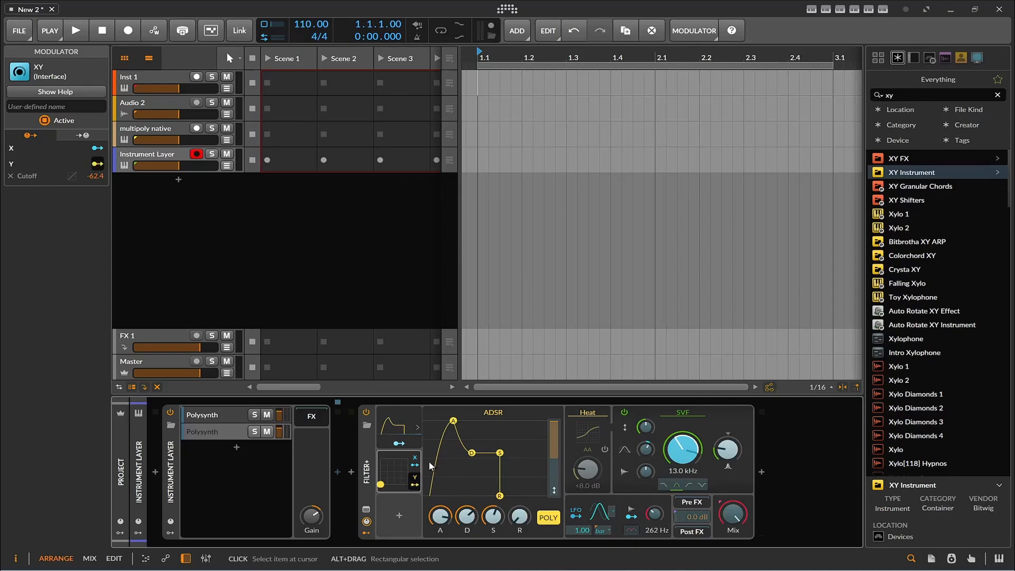
pyautogui.moveTo(450, 516); pyautogui.dragTo(450, 523)
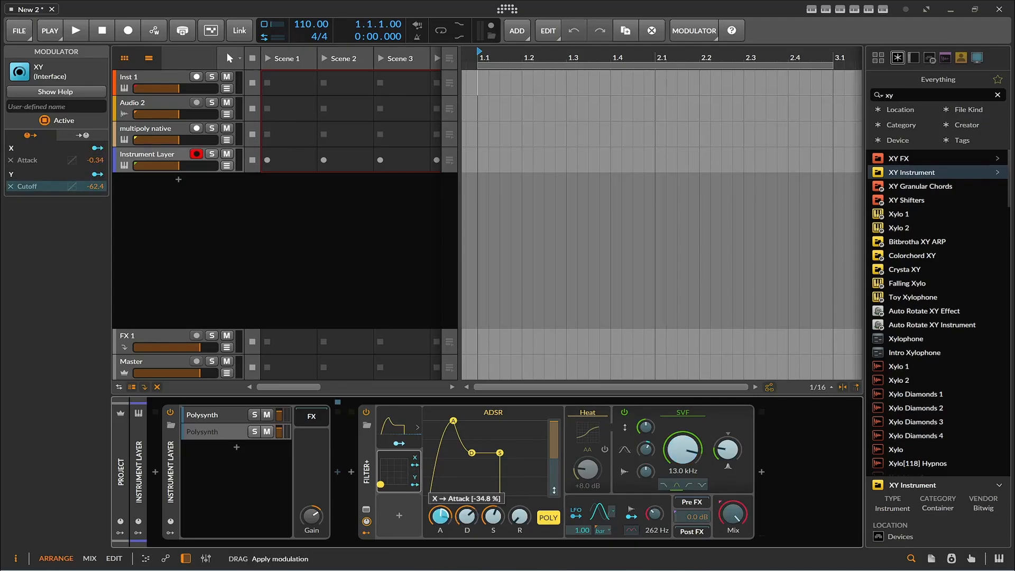
pyautogui.click(416, 465)
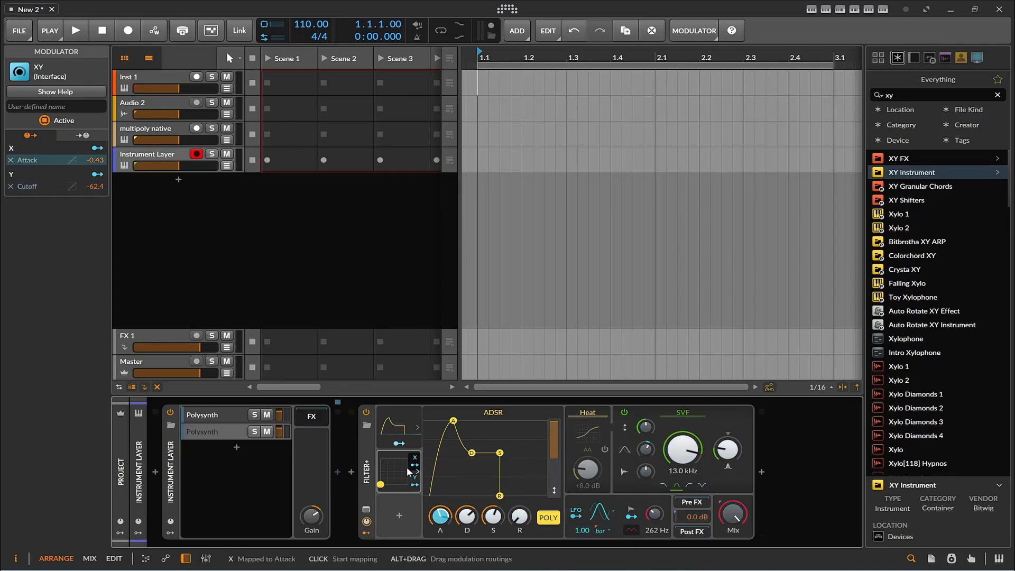
# Audition the XY modulation by moving the pad's point to several positions
pyautogui.moveTo(384, 483); pyautogui.dragTo(402, 469)
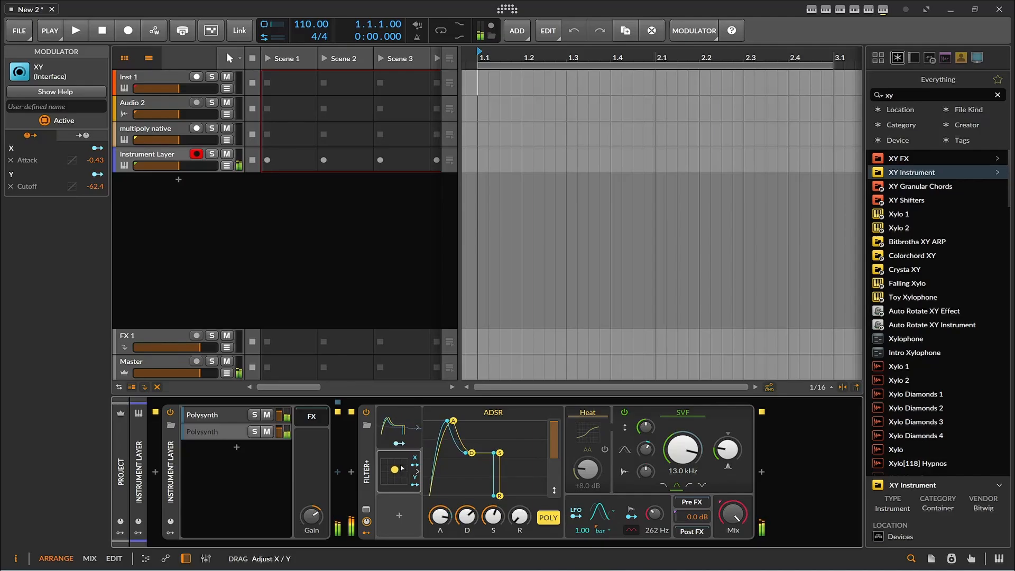
pyautogui.moveTo(402, 468); pyautogui.dragTo(420, 469)
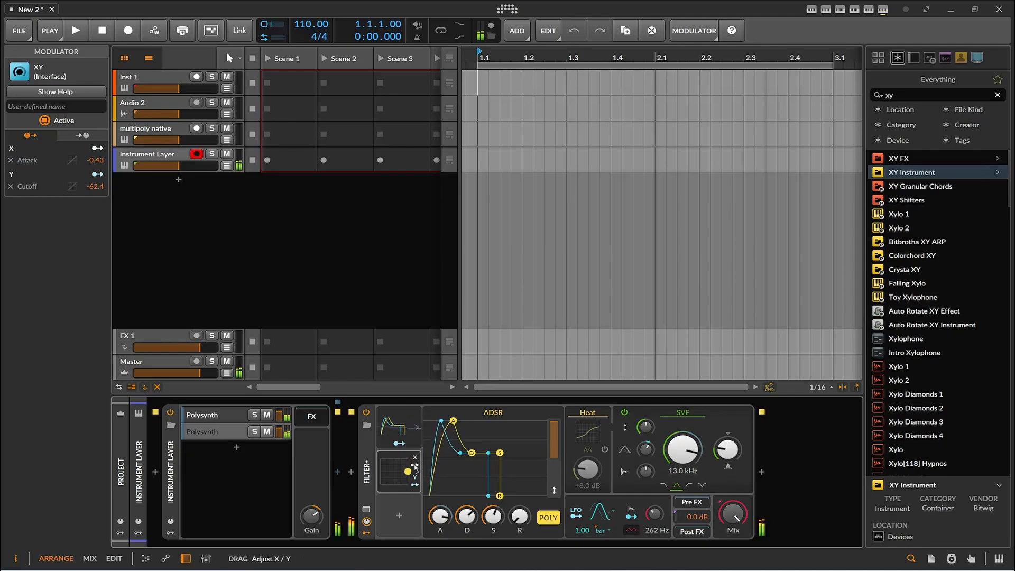
pyautogui.moveTo(415, 509); pyautogui.dragTo(389, 461)
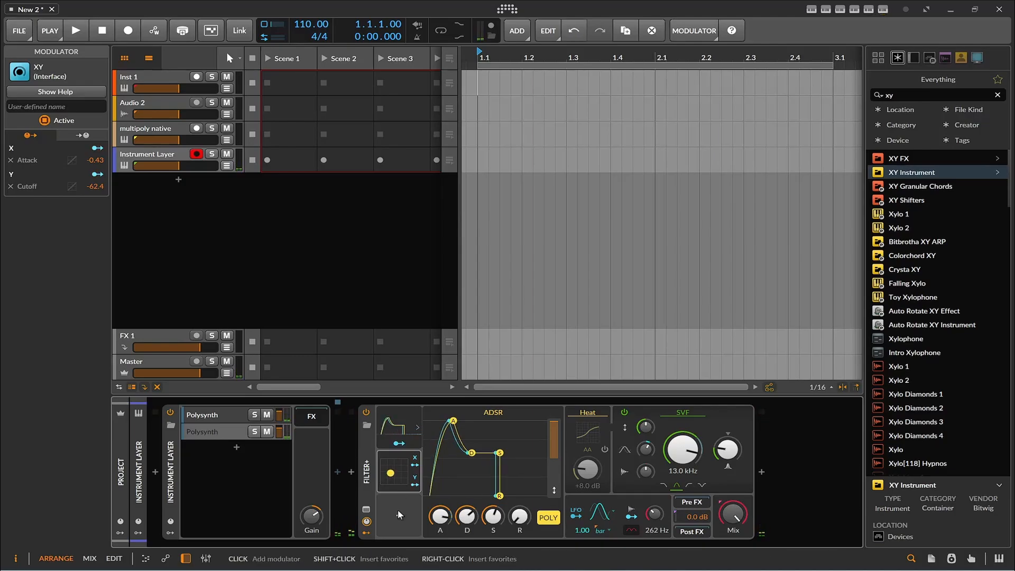
# Add a Random modulator to Filter+, try mapping it directly on the small XY pad, and place the pad's point just above centre
pyautogui.click(398, 515)
pyautogui.scroll(-5, 584, 350)
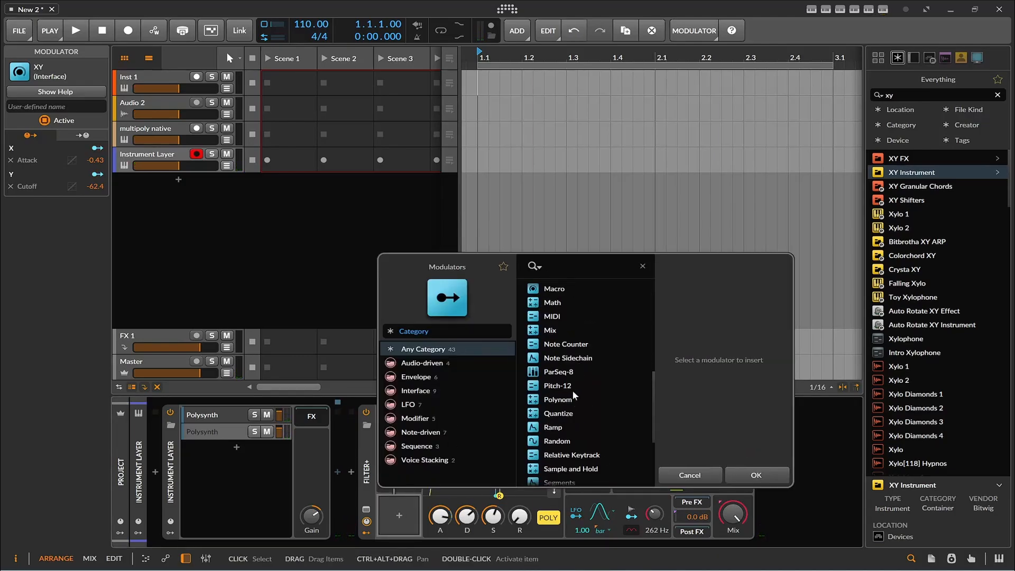
pyautogui.doubleClick(557, 441)
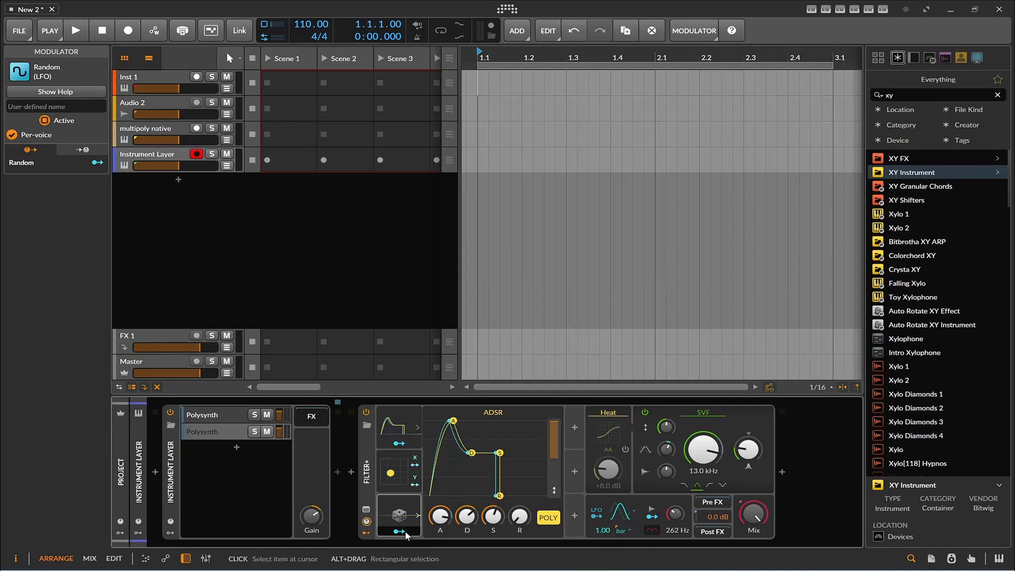
pyautogui.click(398, 533)
pyautogui.moveTo(391, 474); pyautogui.dragTo(397, 470)
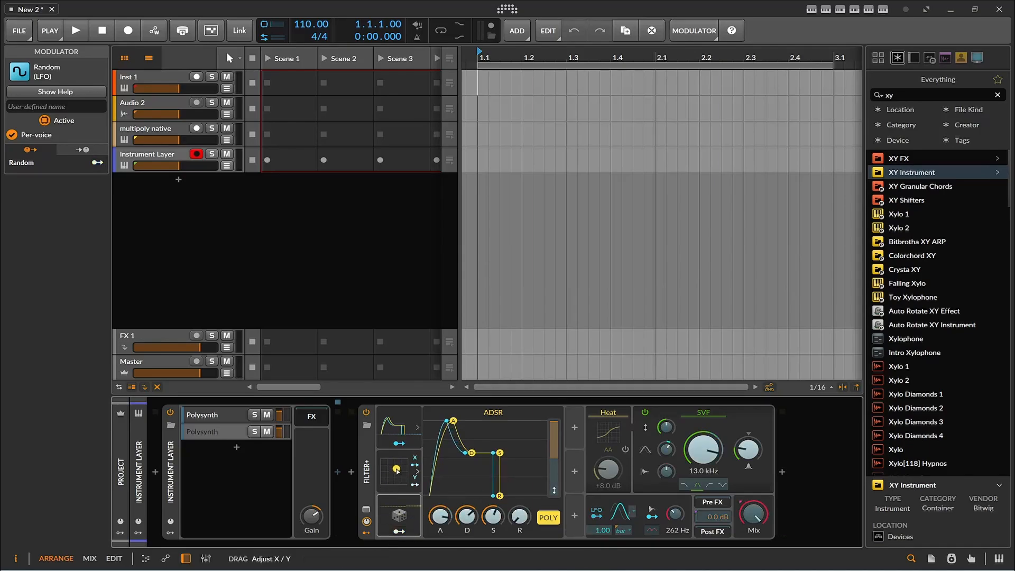
# Map the Random modulator to the XY pad's Y by -0.46 and its X by 0.268
pyautogui.click(399, 533)
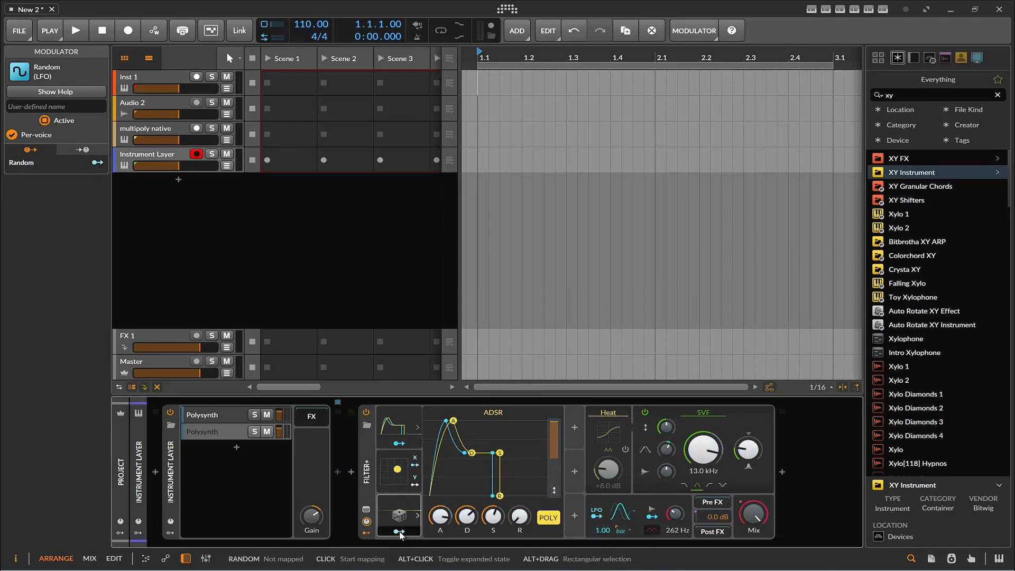
pyautogui.click(405, 489)
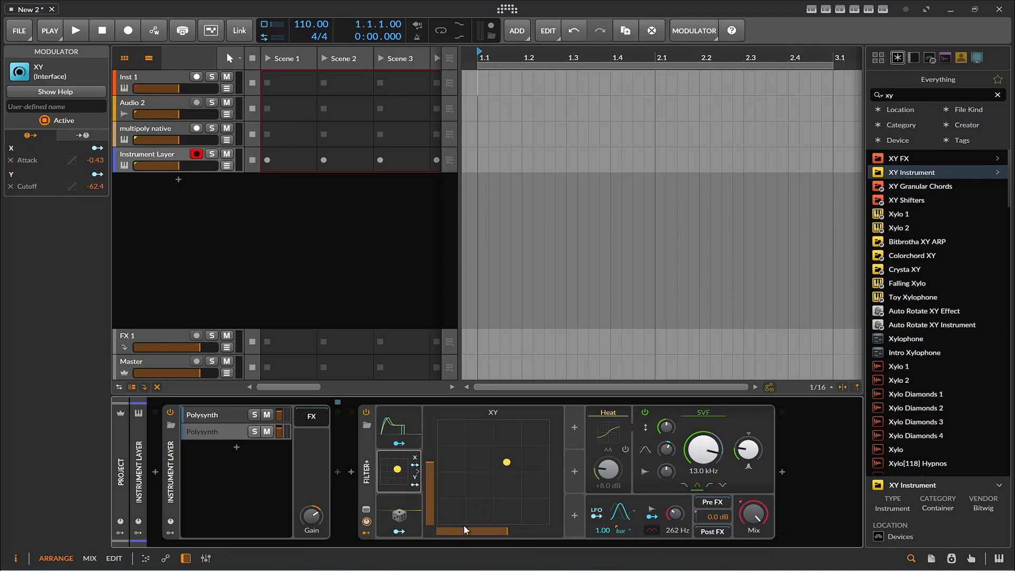
pyautogui.moveTo(428, 462); pyautogui.dragTo(429, 511)
pyautogui.moveTo(497, 529); pyautogui.dragTo(537, 529)
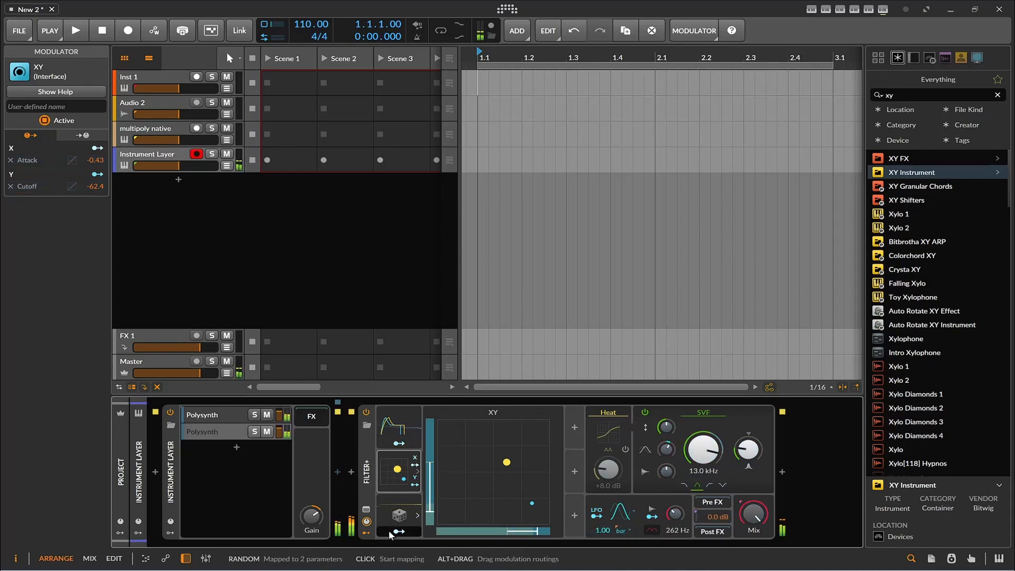
# Slow the Random modulator's rate to 0.29 Hz, set its Feedback / Correlation to -57.6 %, and collapse its detailed settings
pyautogui.click(399, 514)
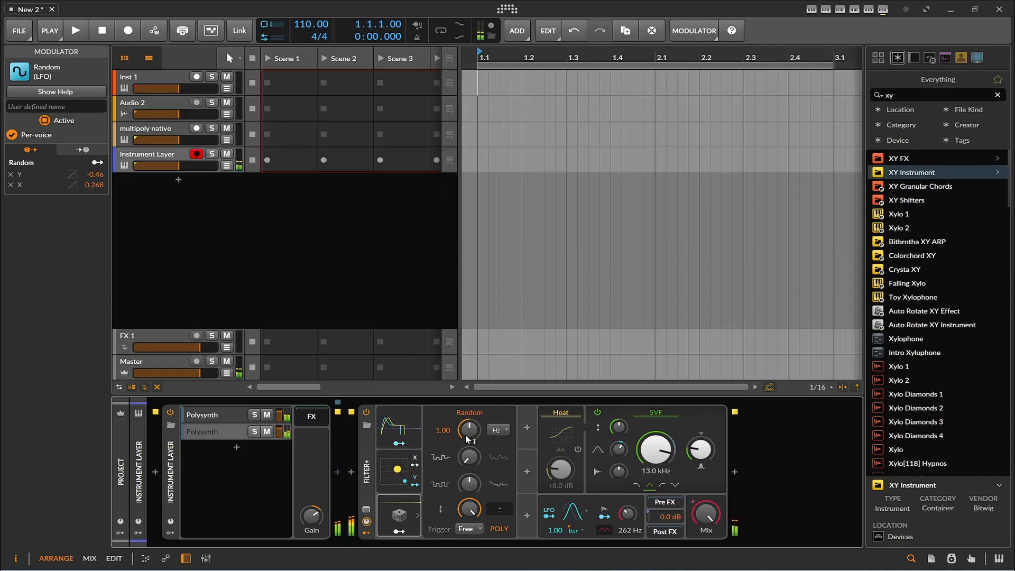
pyautogui.moveTo(467, 439); pyautogui.dragTo(468, 508)
pyautogui.moveTo(469, 463); pyautogui.dragTo(464, 486)
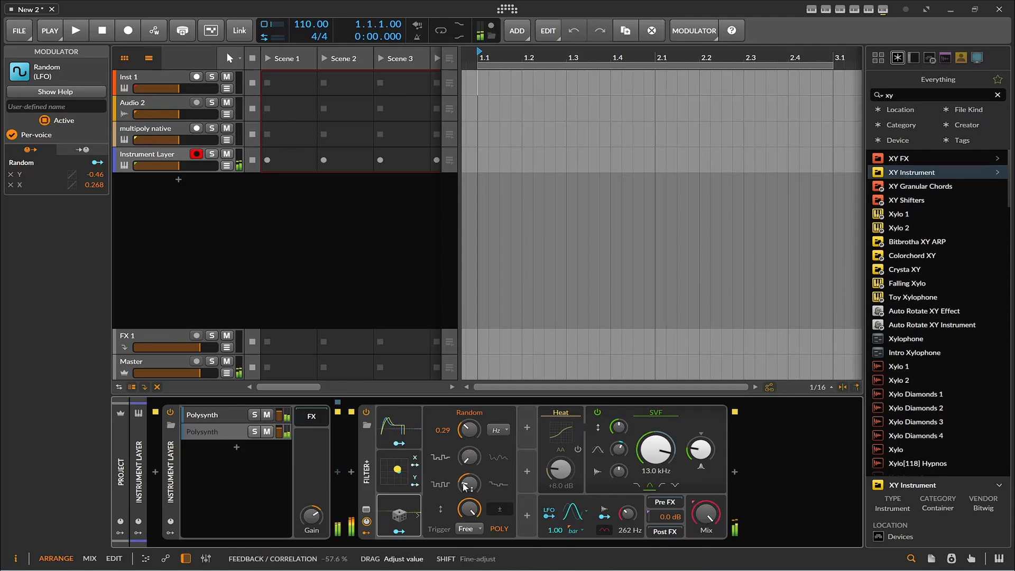
pyautogui.click(401, 512)
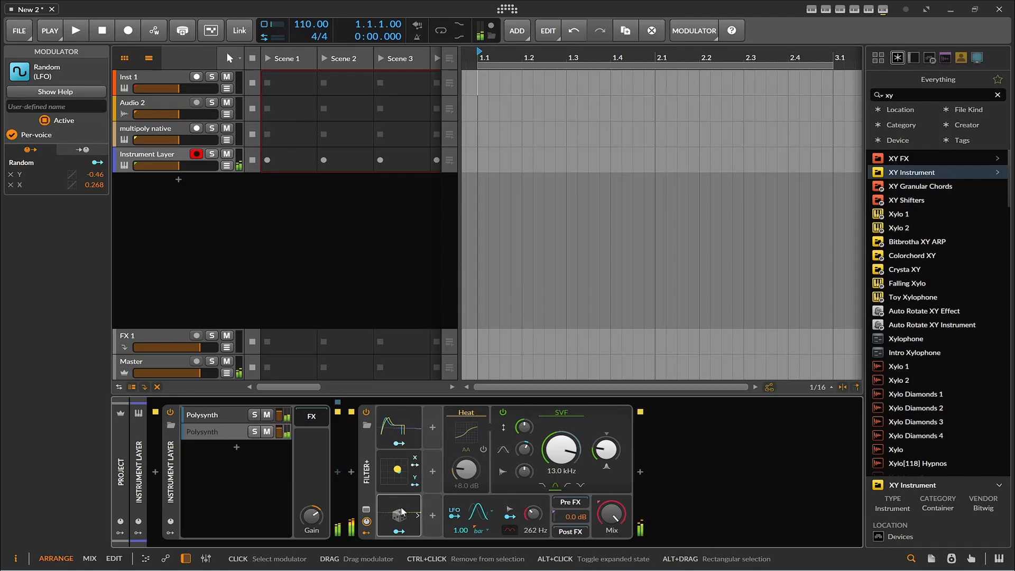
# Map Filter+'s Random modulator to the Heat amount by 17.60, and raise the modulator's rate to 0.79 Hz
pyautogui.click(402, 511)
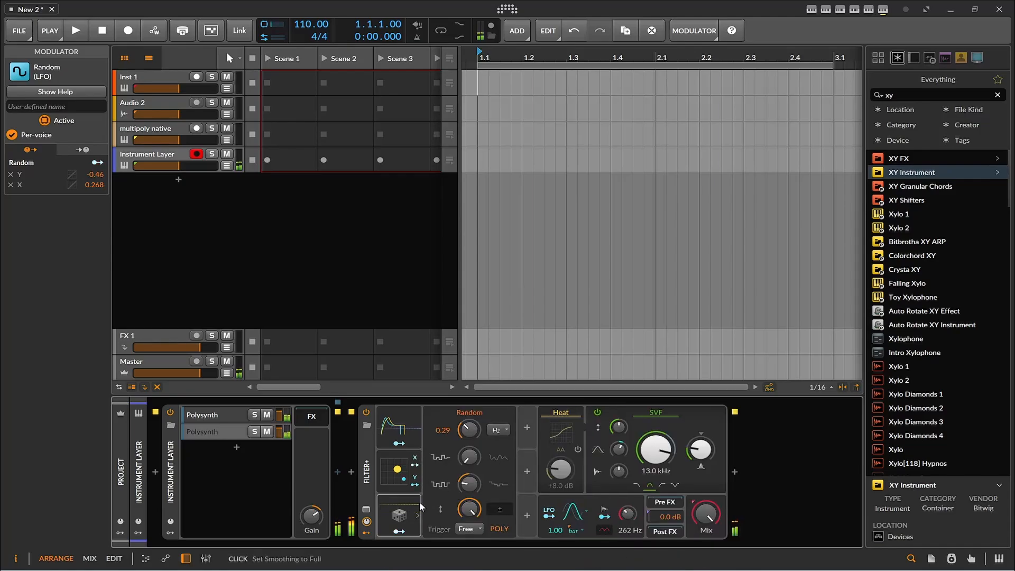
pyautogui.click(399, 530)
pyautogui.moveTo(560, 469)
pyautogui.mouseDown()
pyautogui.moveTo(560, 458)
pyautogui.moveTo(567, 473)
pyautogui.mouseUp()
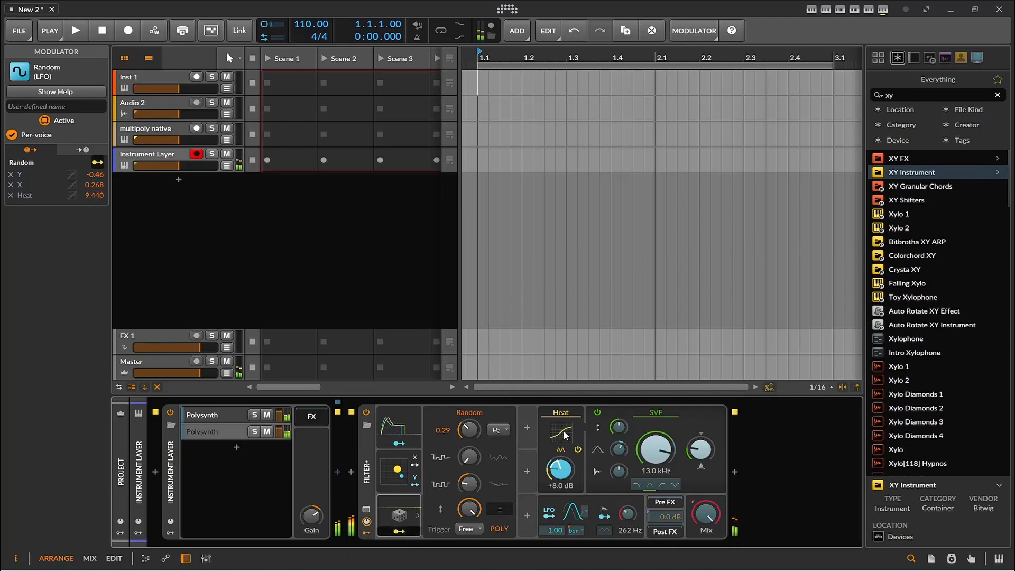
pyautogui.moveTo(565, 435); pyautogui.dragTo(564, 429)
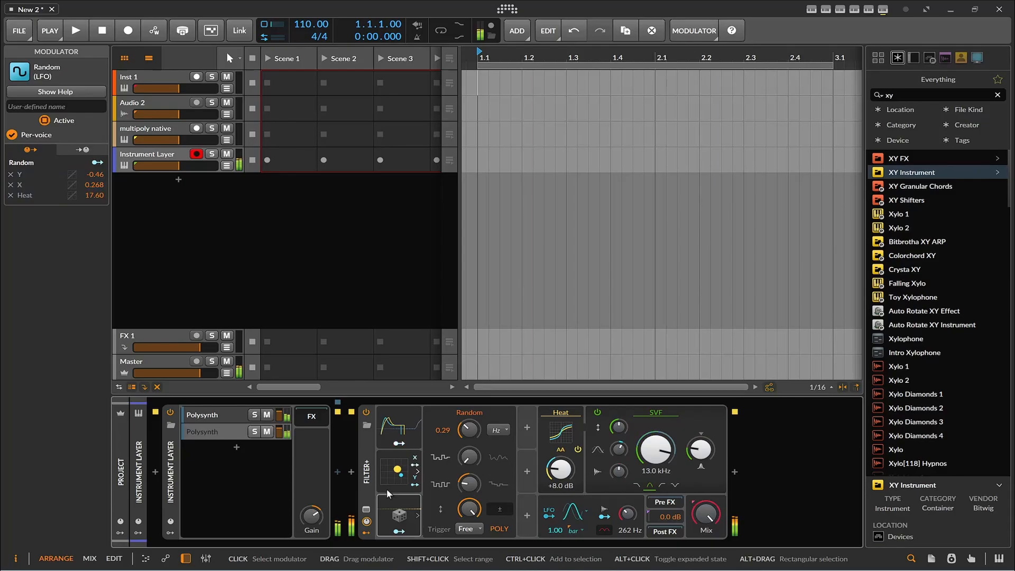
pyautogui.moveTo(469, 429); pyautogui.dragTo(468, 424)
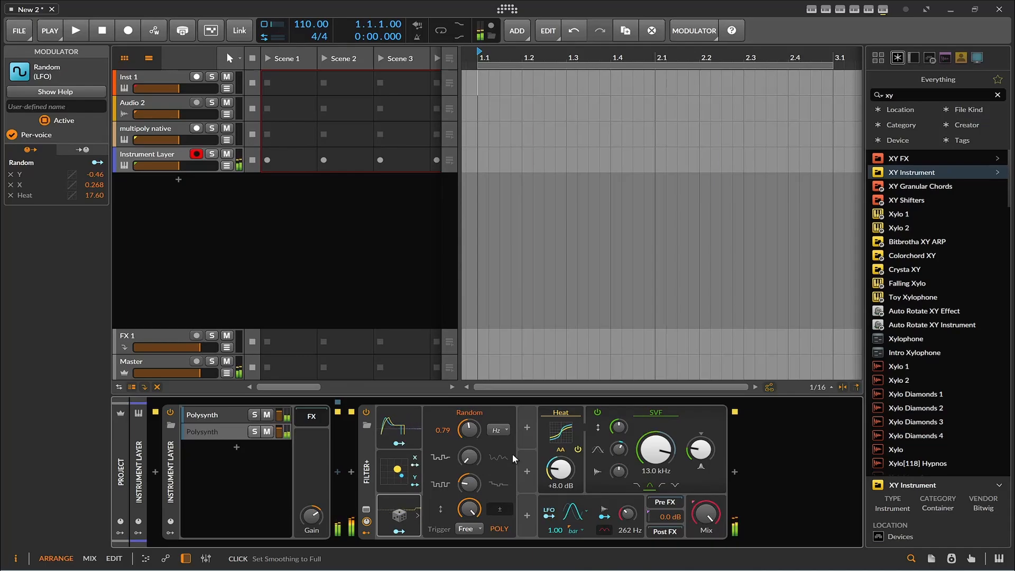
# Change the Random modulator's mapping on the XY pad to 1.000 for Y and -0.88 for X
pyautogui.click(397, 480)
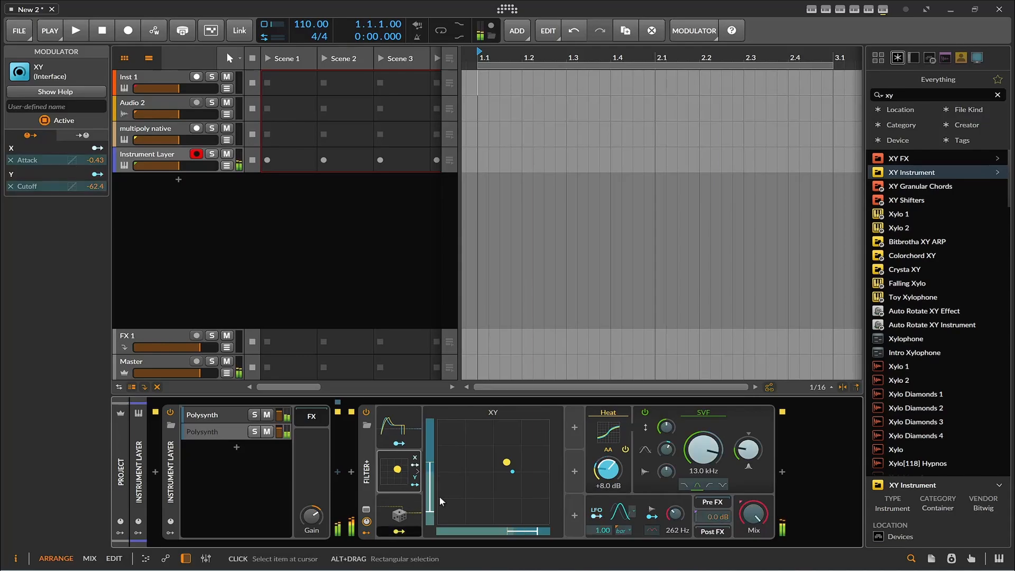
pyautogui.moveTo(430, 500); pyautogui.dragTo(430, 415)
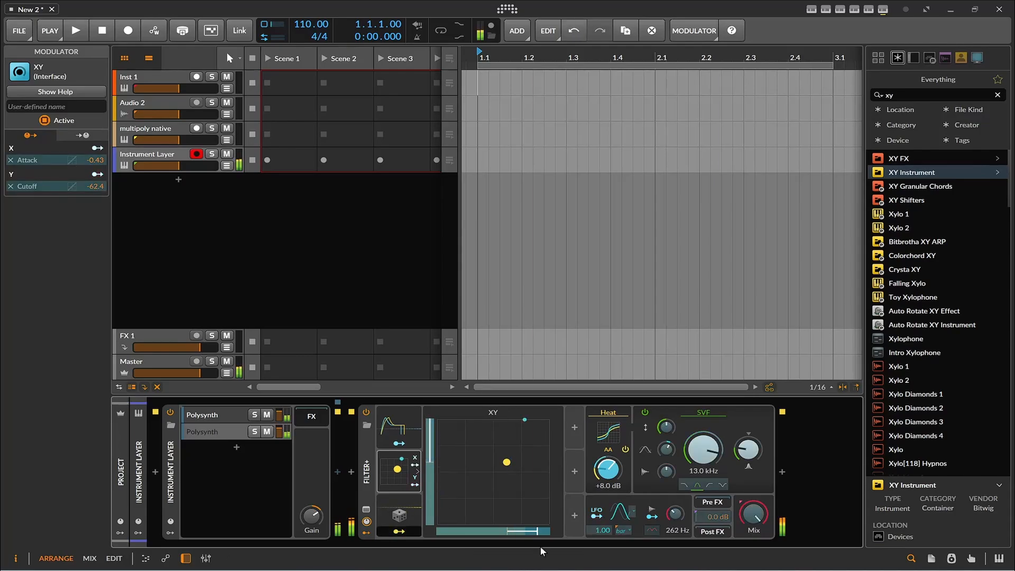
pyautogui.moveTo(536, 531); pyautogui.dragTo(436, 532)
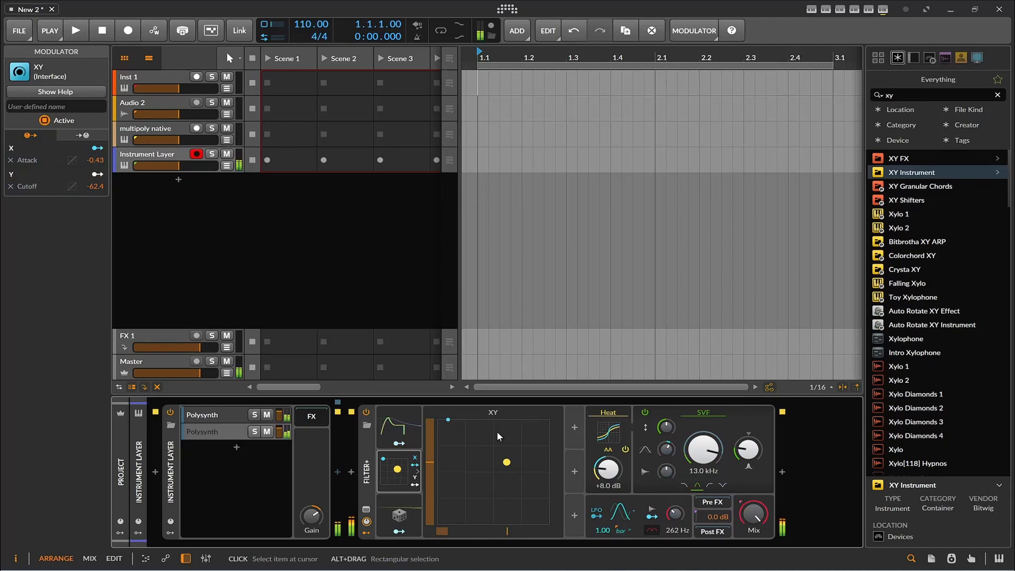
pyautogui.click(100, 33)
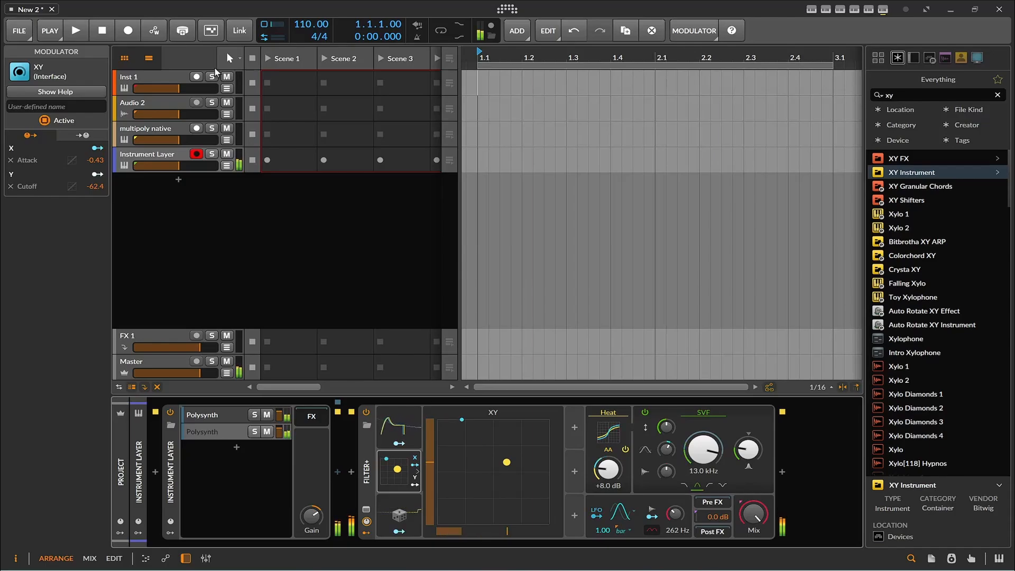
# Sync the Random modulator to tempo with a rate of 1.00, trying 16th notes before choosing 8th notes
pyautogui.click(398, 513)
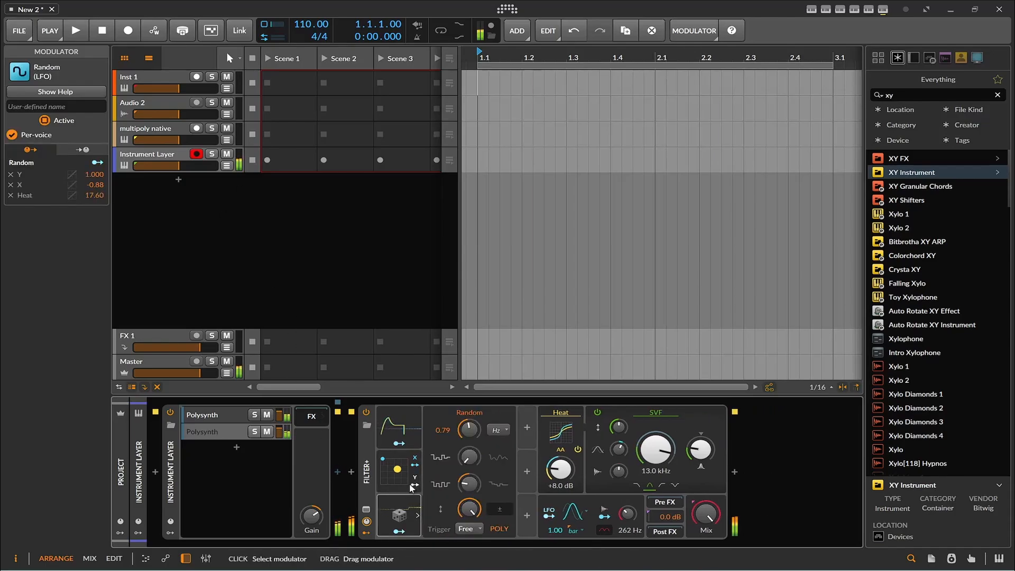
pyautogui.click(502, 434)
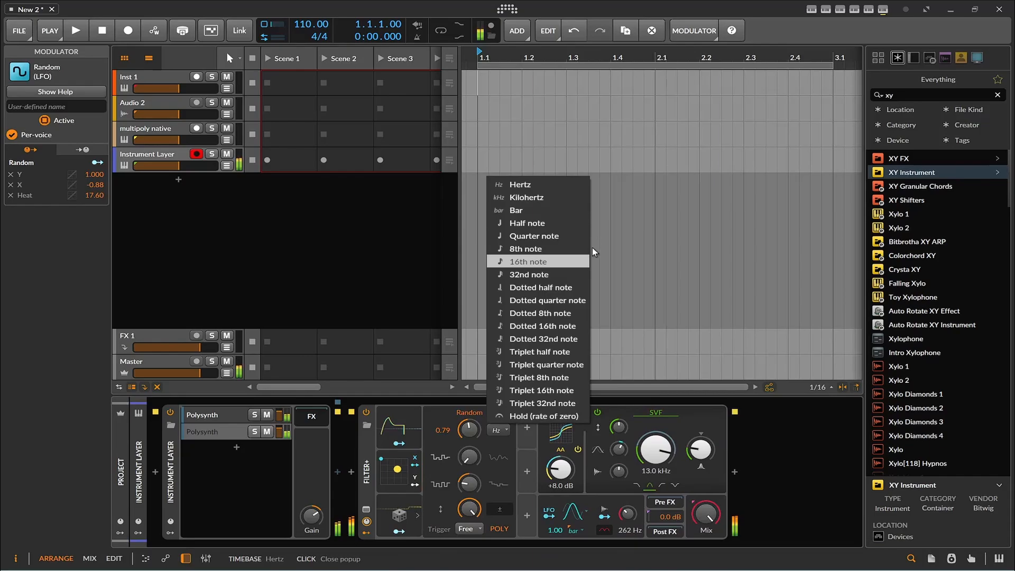
pyautogui.click(555, 263)
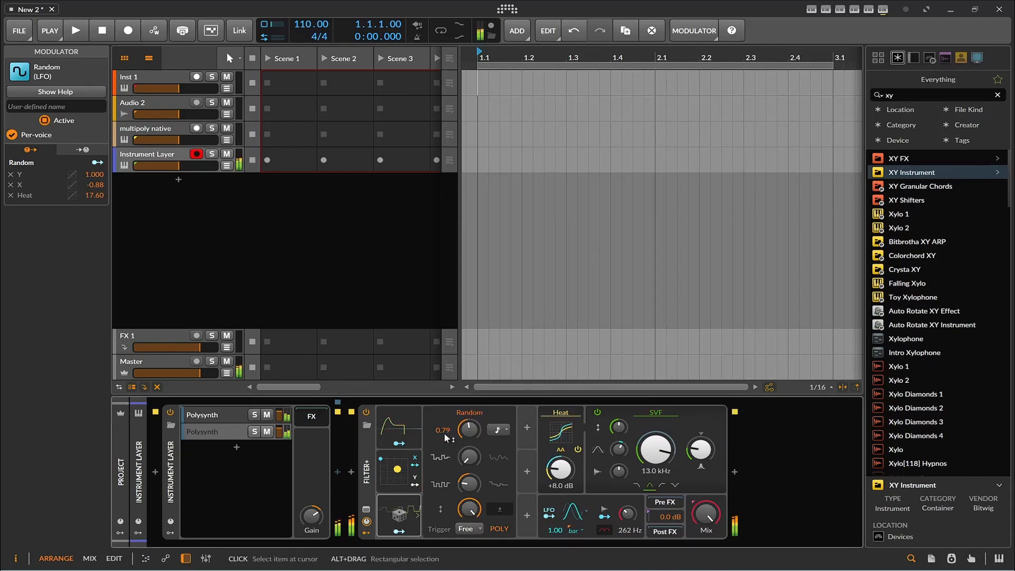
pyautogui.click(491, 428)
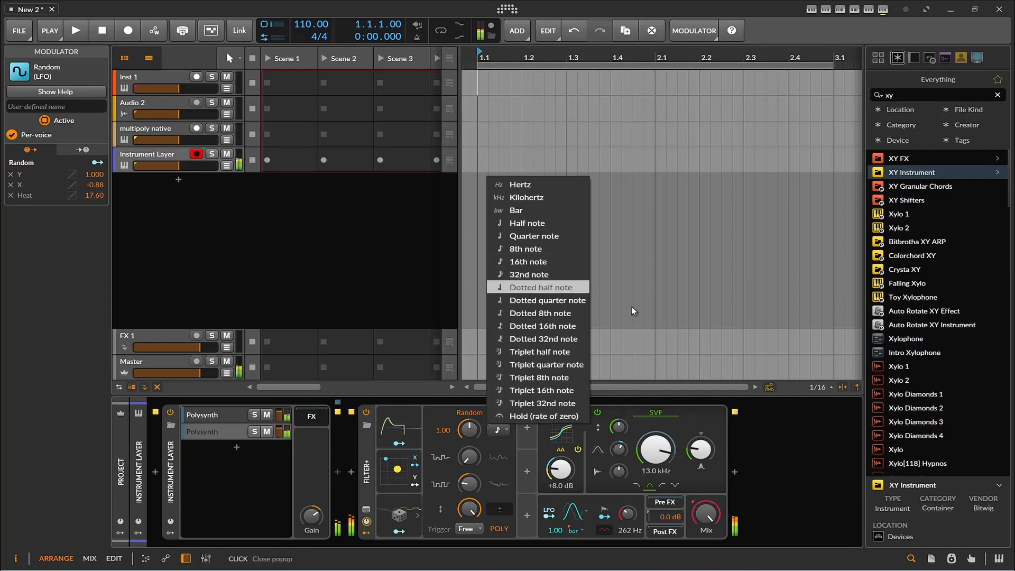
pyautogui.click(783, 432)
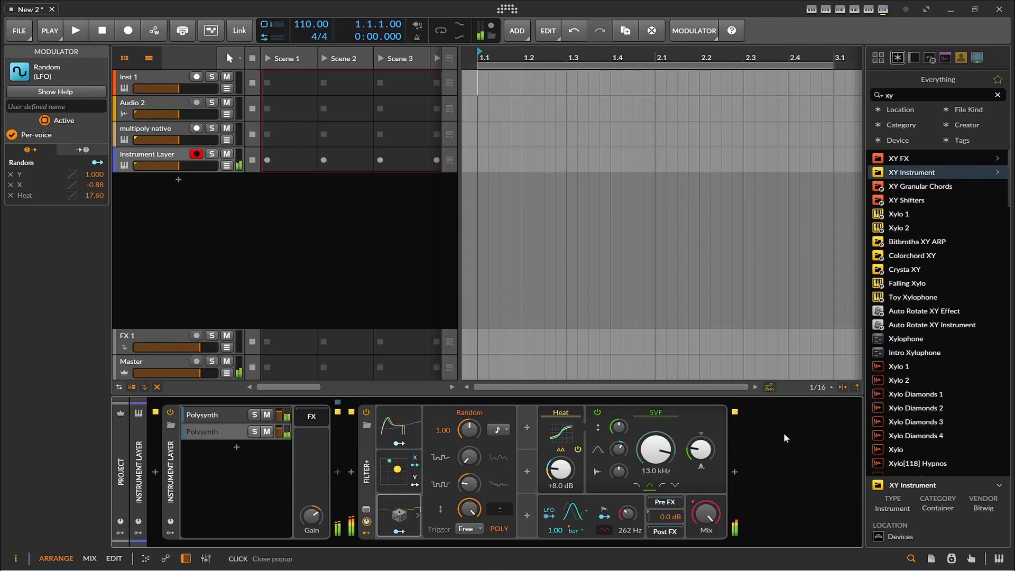
pyautogui.click(499, 430)
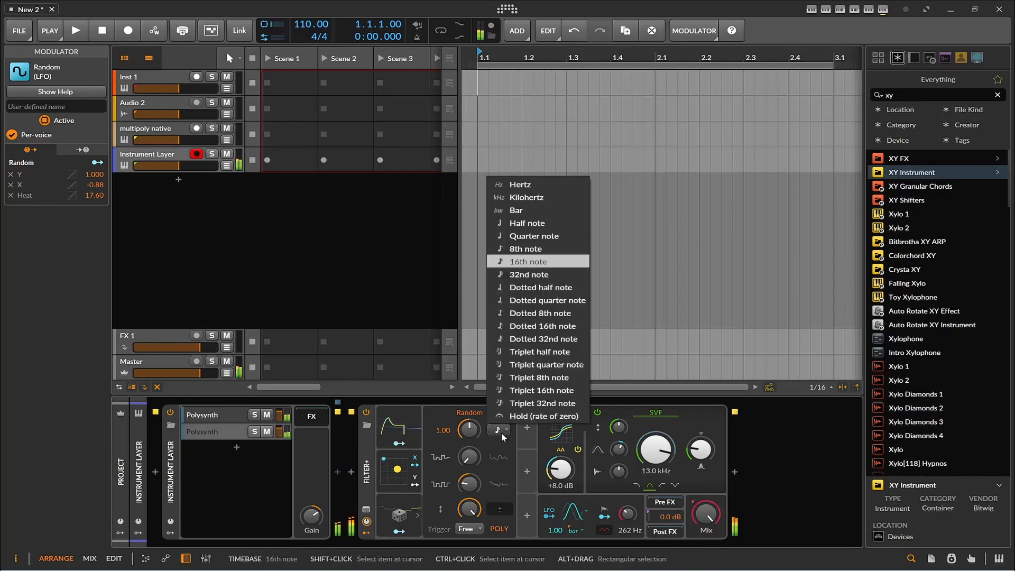
pyautogui.click(550, 249)
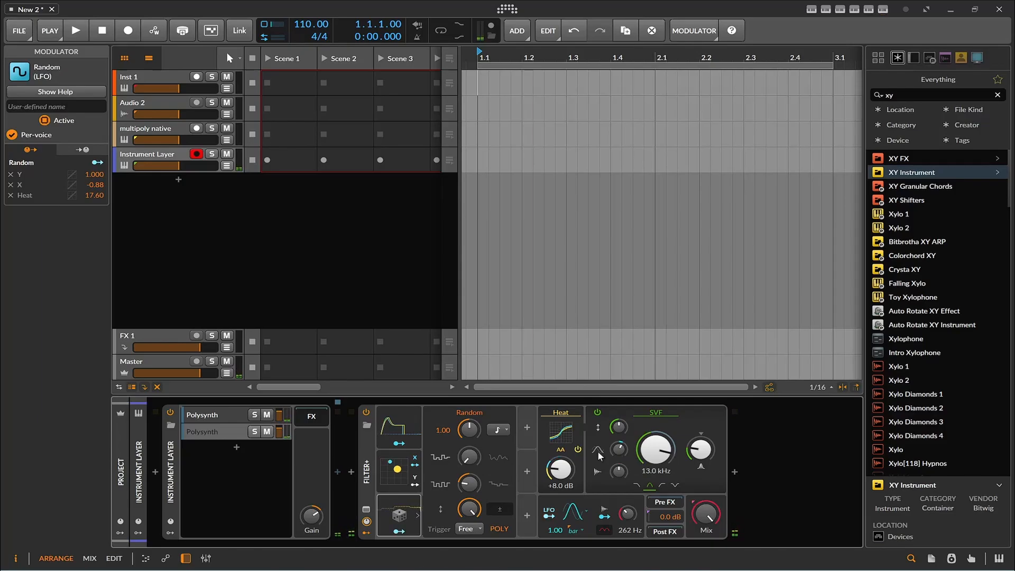
# Remap the Random modulator on the XY pad so it sweeps Y fully downward and X fully toward its minimum
pyautogui.click(397, 474)
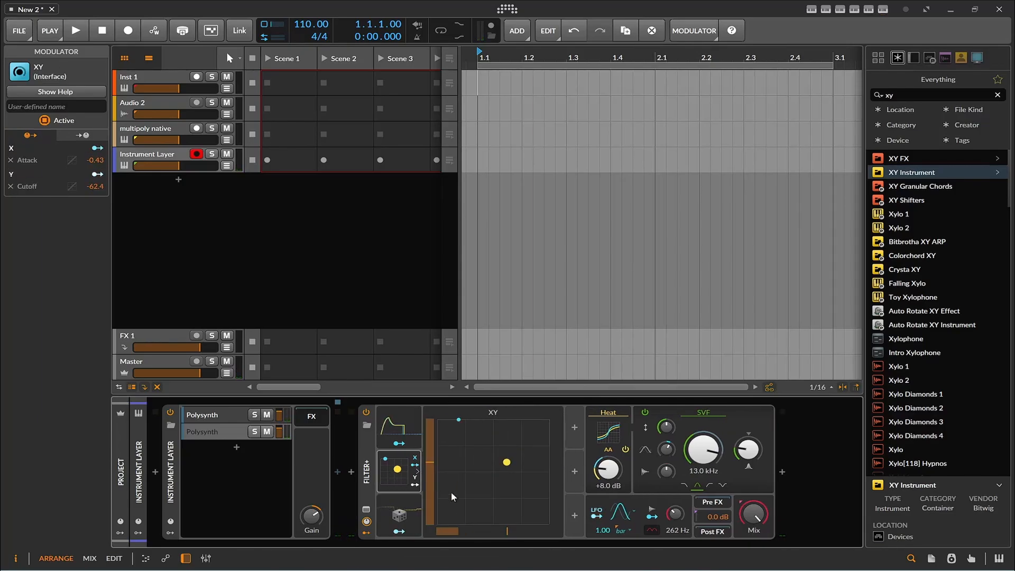
pyautogui.moveTo(398, 530); pyautogui.dragTo(431, 427)
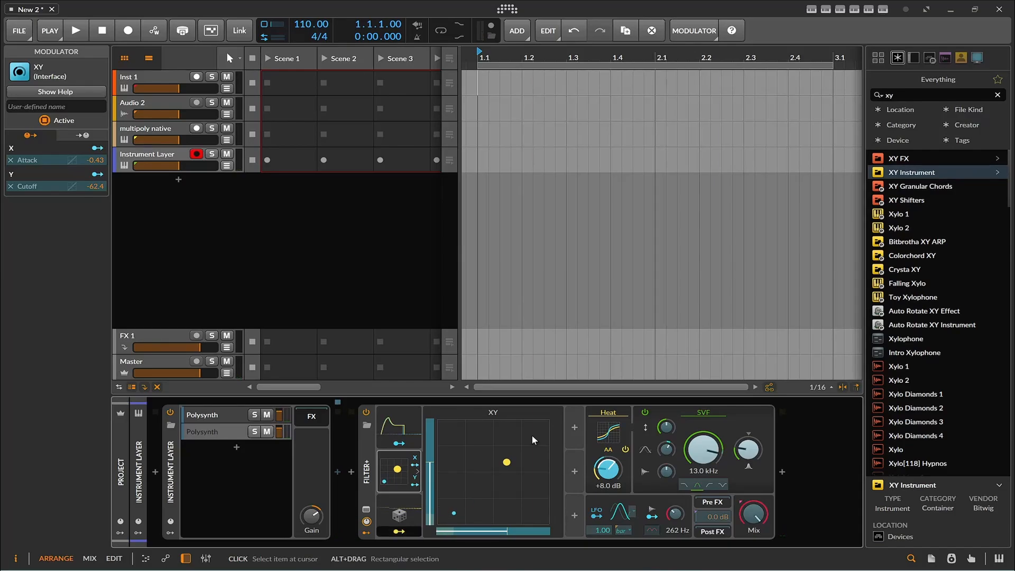
# Search the browser for 9, add v9 Kick on a new instrument track, and create its Scene 1 clip
pyautogui.click(886, 95)
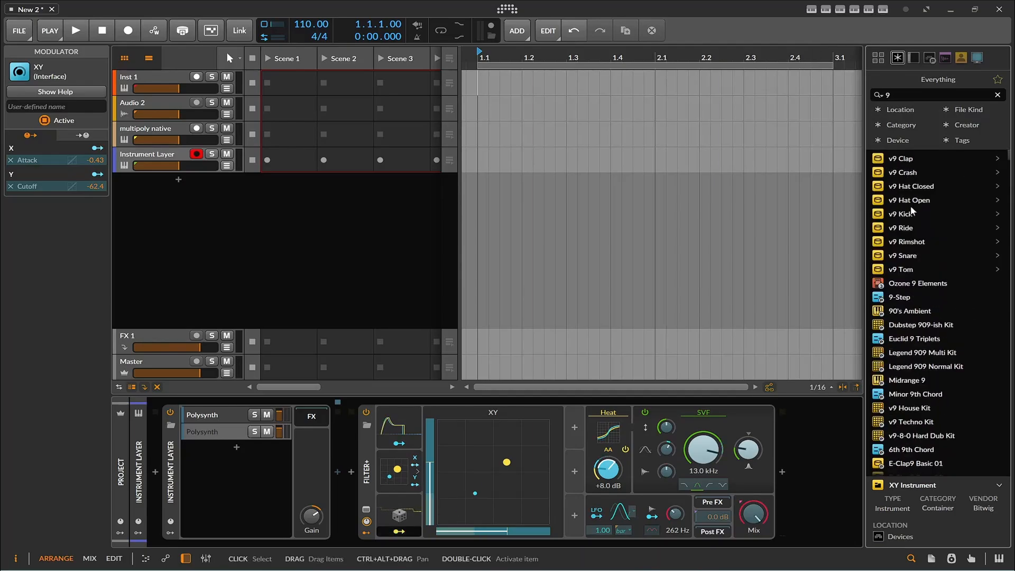
pyautogui.moveTo(910, 214); pyautogui.dragTo(365, 222)
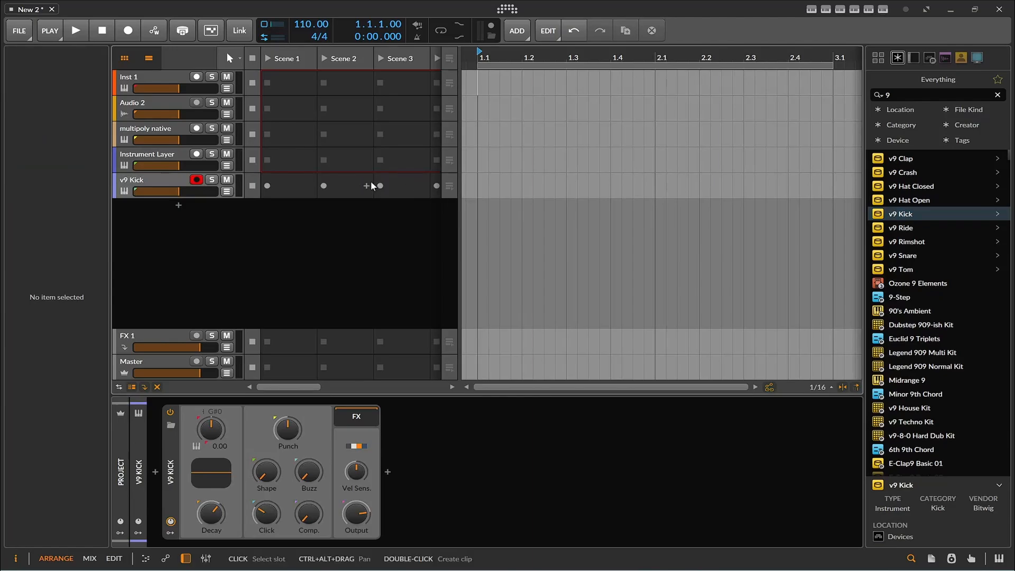
pyautogui.doubleClick(281, 186)
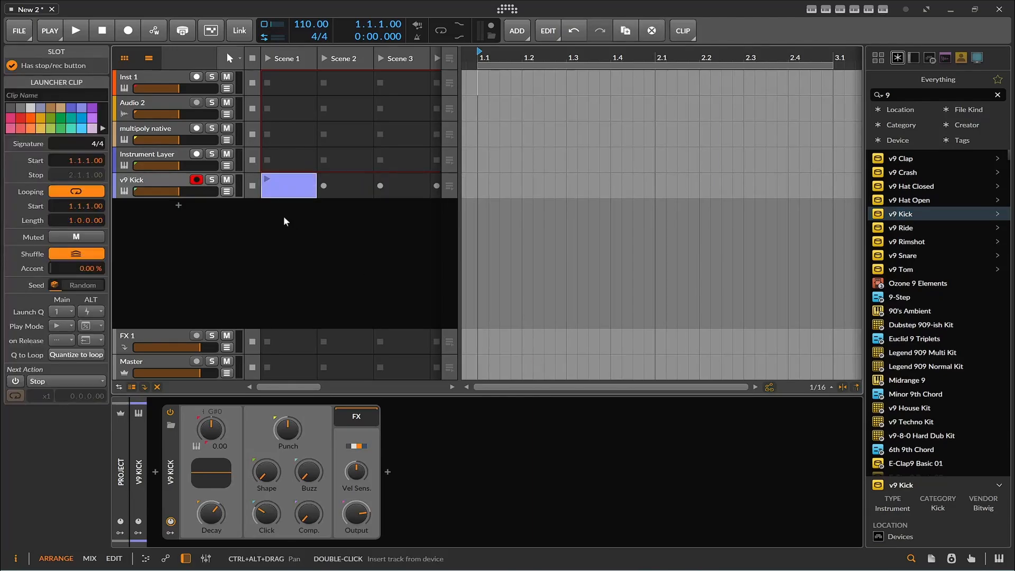
# Draw four C3 sixteenth notes in the v9 Kick clip, one on each beat from 1.1 to 1.4
pyautogui.doubleClick(283, 188)
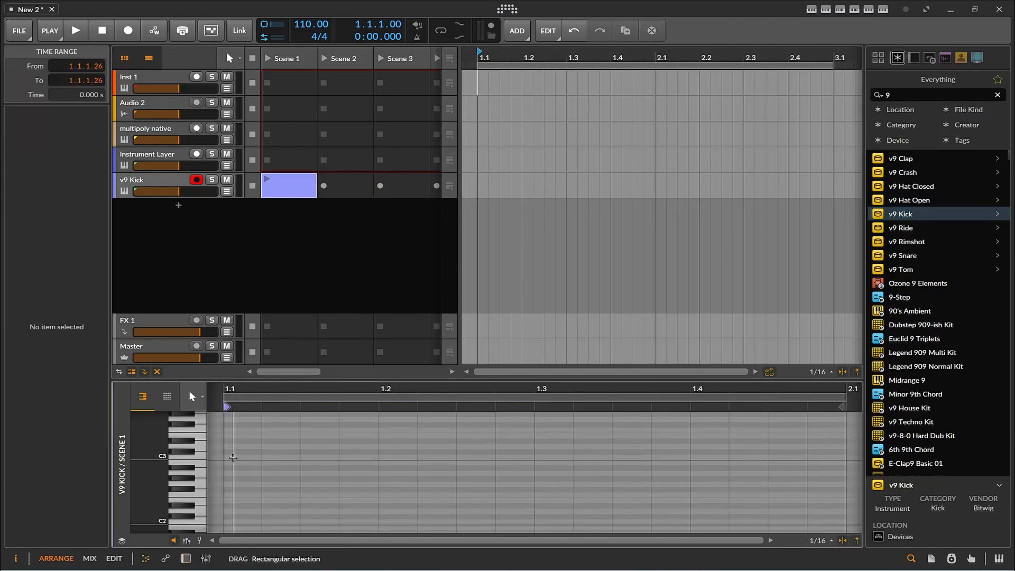
pyautogui.doubleClick(232, 457)
pyautogui.doubleClick(396, 457)
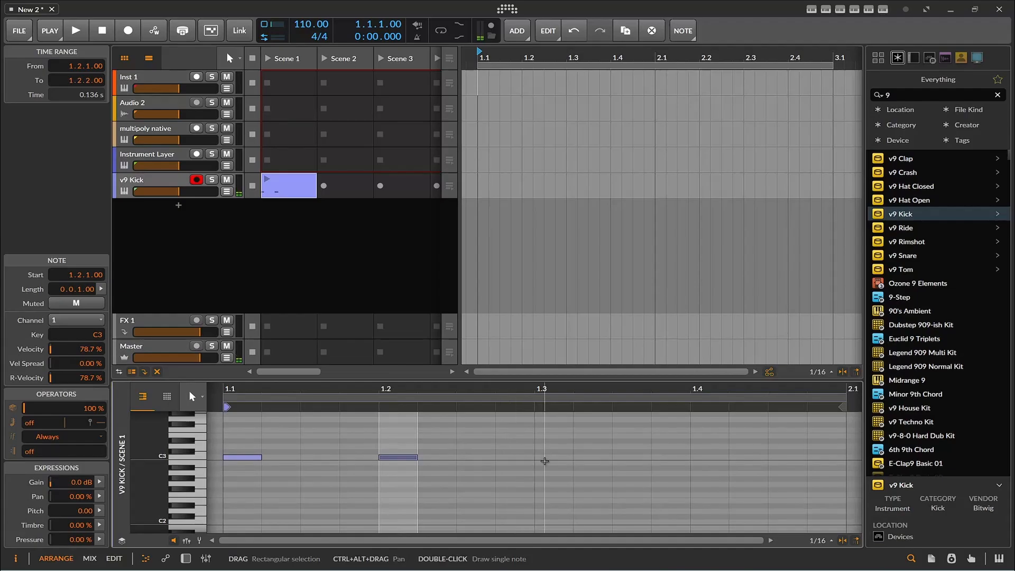
pyautogui.doubleClick(545, 458)
pyautogui.click(706, 458)
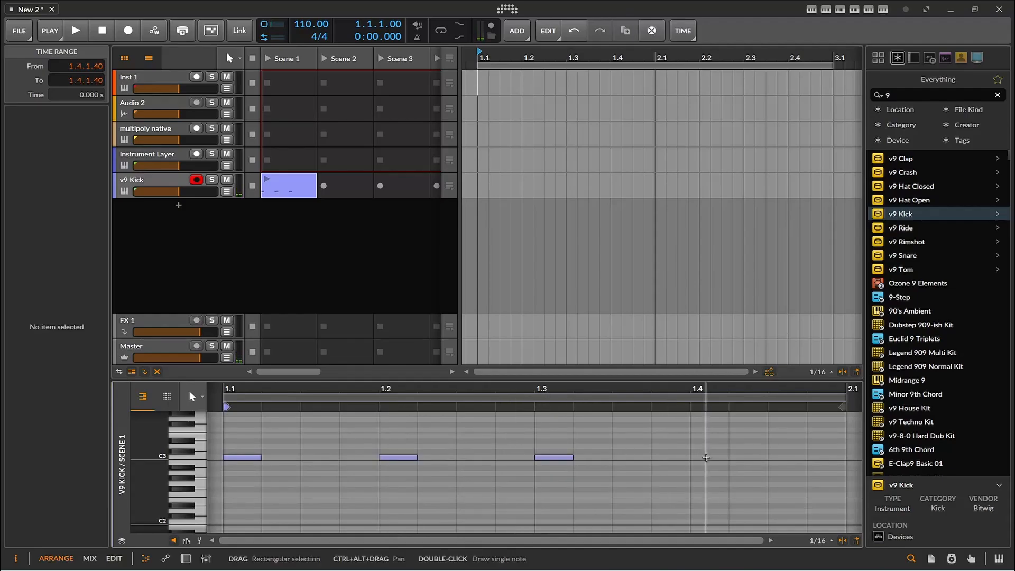
pyautogui.doubleClick(706, 457)
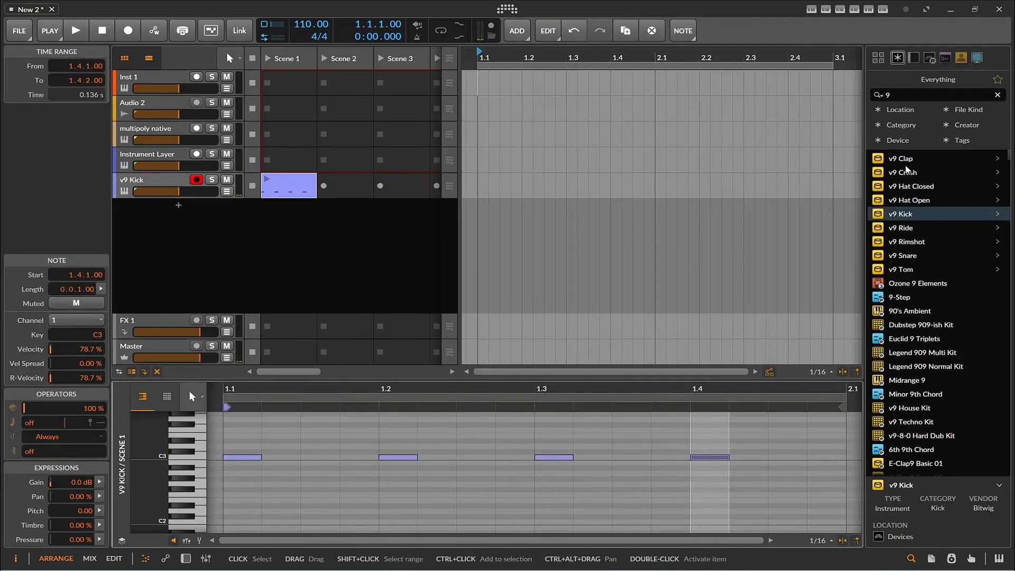
# Add a v9 Snare track with a Scene 1 clip containing C3 sixteenth notes on beats 1.2 and 1.4
pyautogui.moveTo(905, 256); pyautogui.dragTo(507, 264)
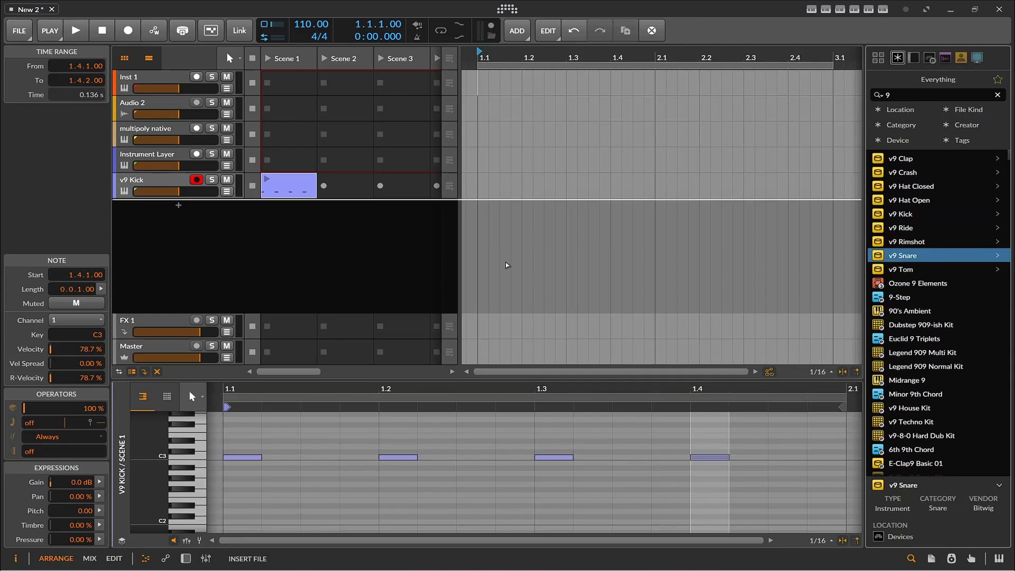
pyautogui.moveTo(324, 262); pyautogui.dragTo(294, 242)
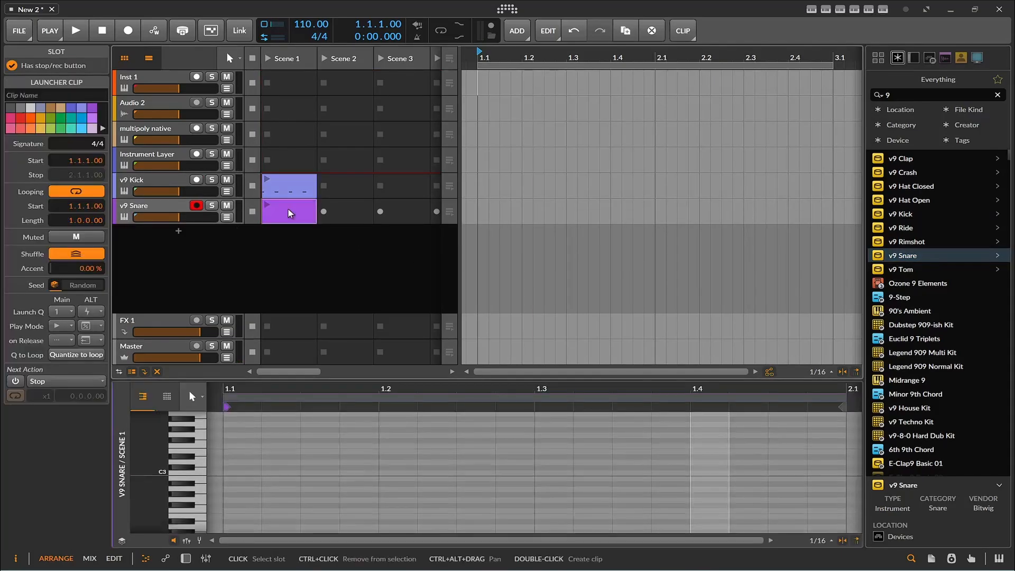
pyautogui.doubleClick(403, 458)
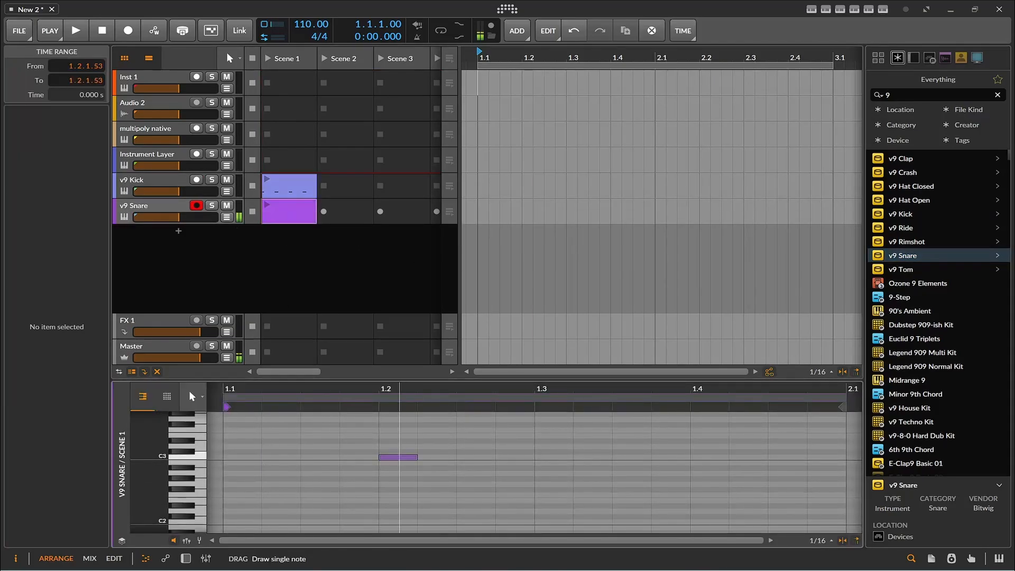
pyautogui.doubleClick(708, 457)
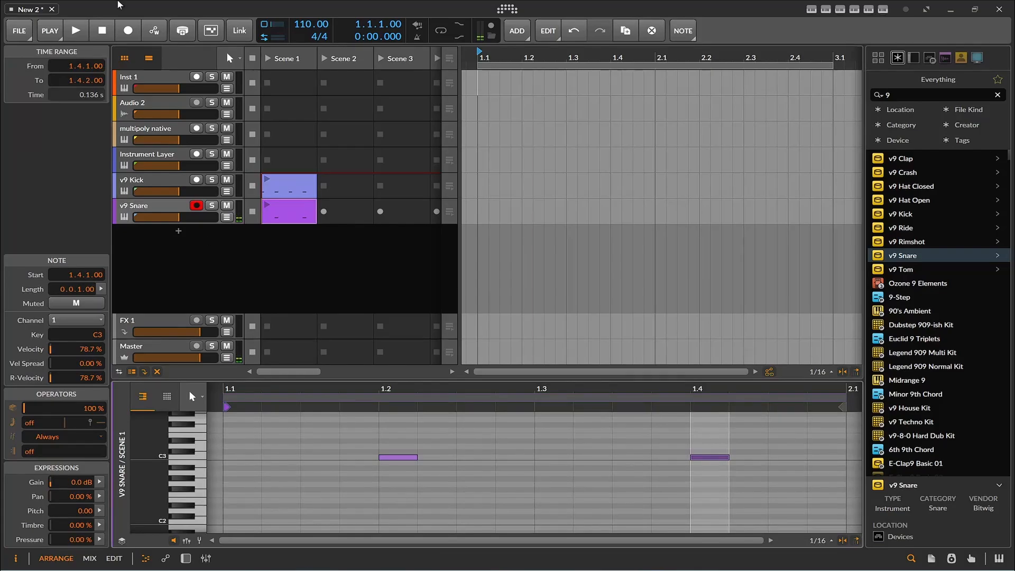
# Launch Scene 1 to audition the Instrument Layer synth with the drum loop, ending with multipoly native selected and playback stopped
pyautogui.press('space')
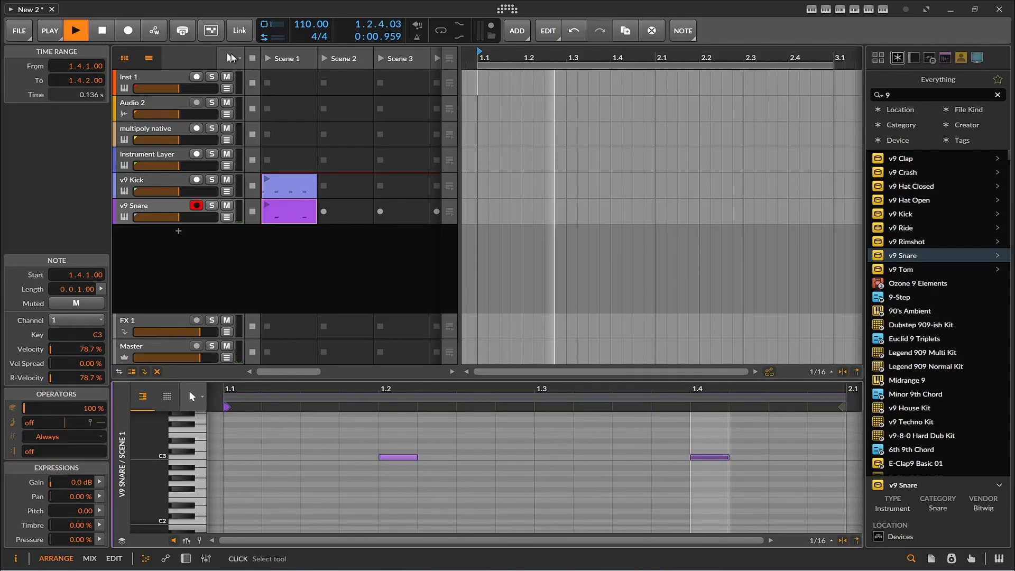
pyautogui.click(268, 60)
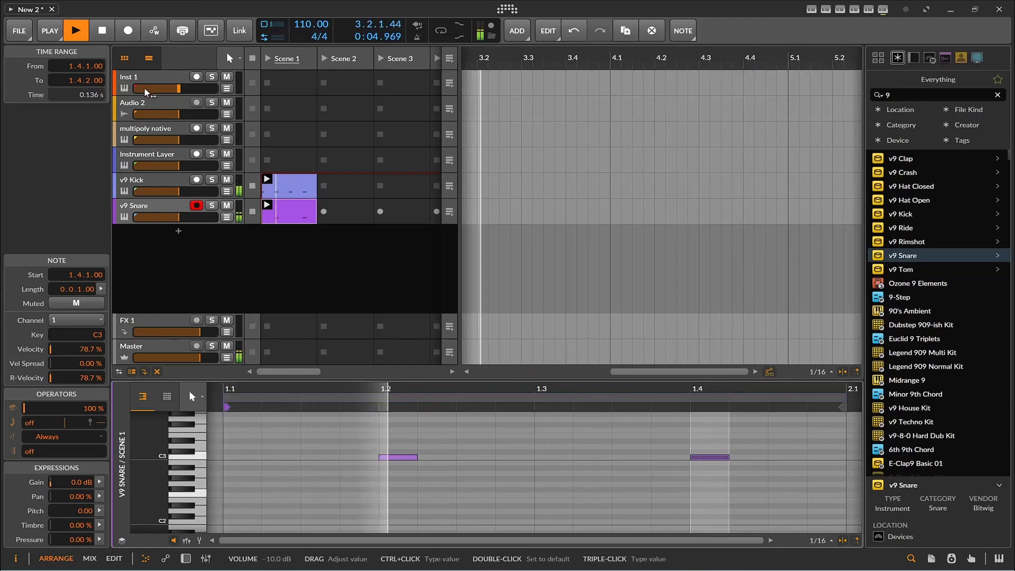
pyautogui.click(131, 158)
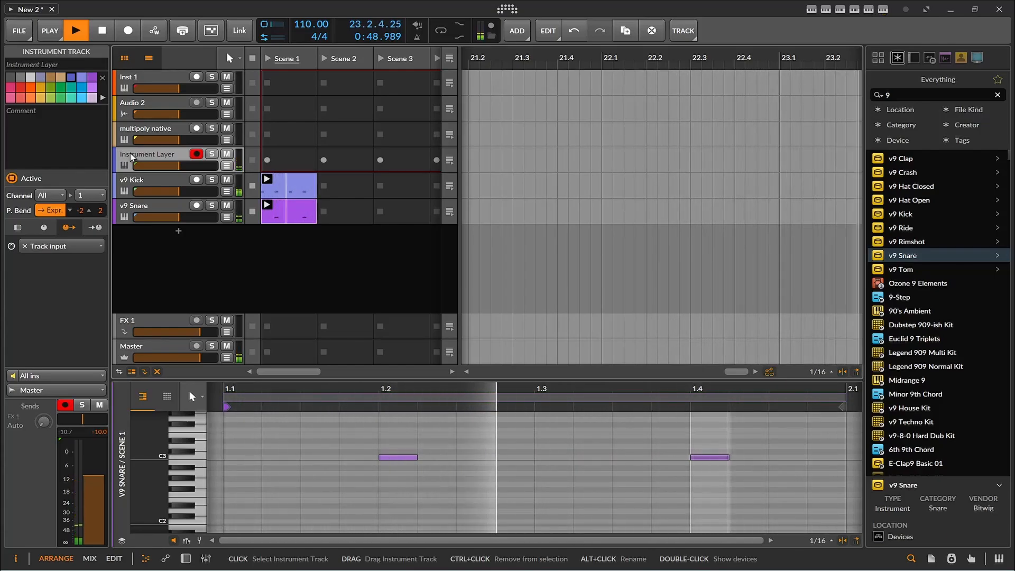
pyautogui.click(130, 130)
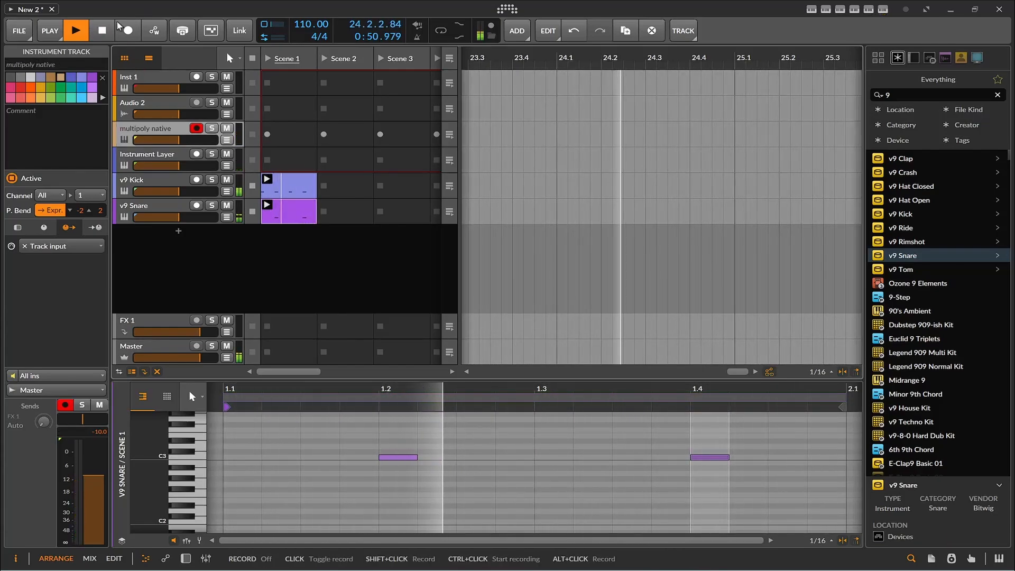
pyautogui.click(102, 31)
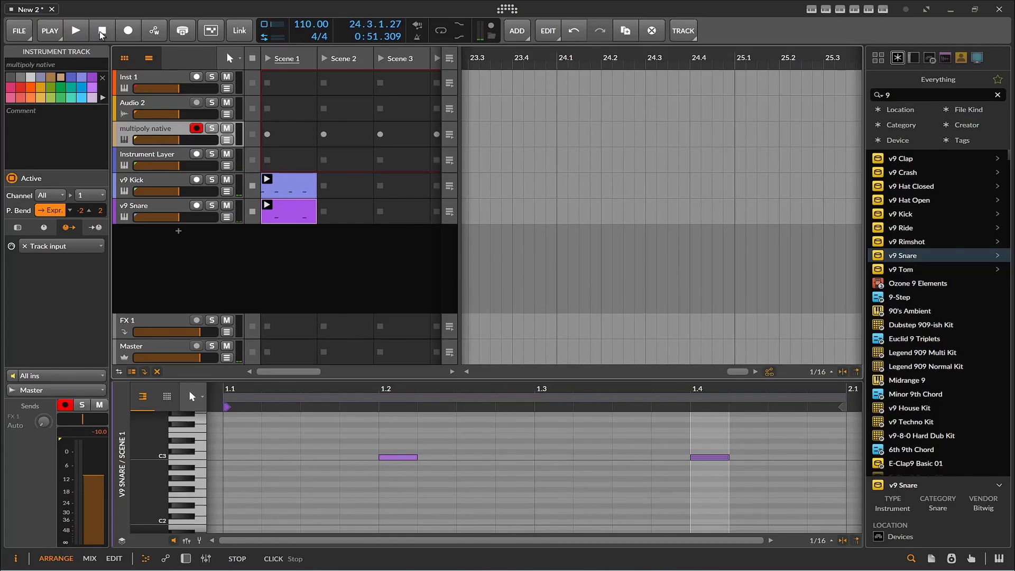